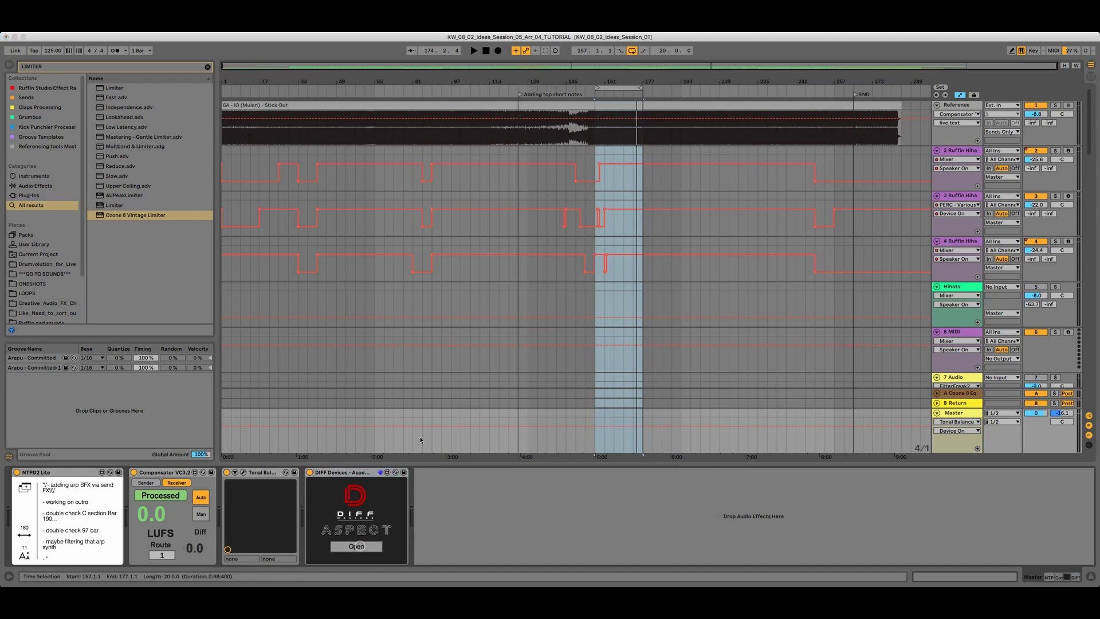
Step: Open the DIFF Aspect analyzer window and nudge it slightly to the right
left_click(368, 546)
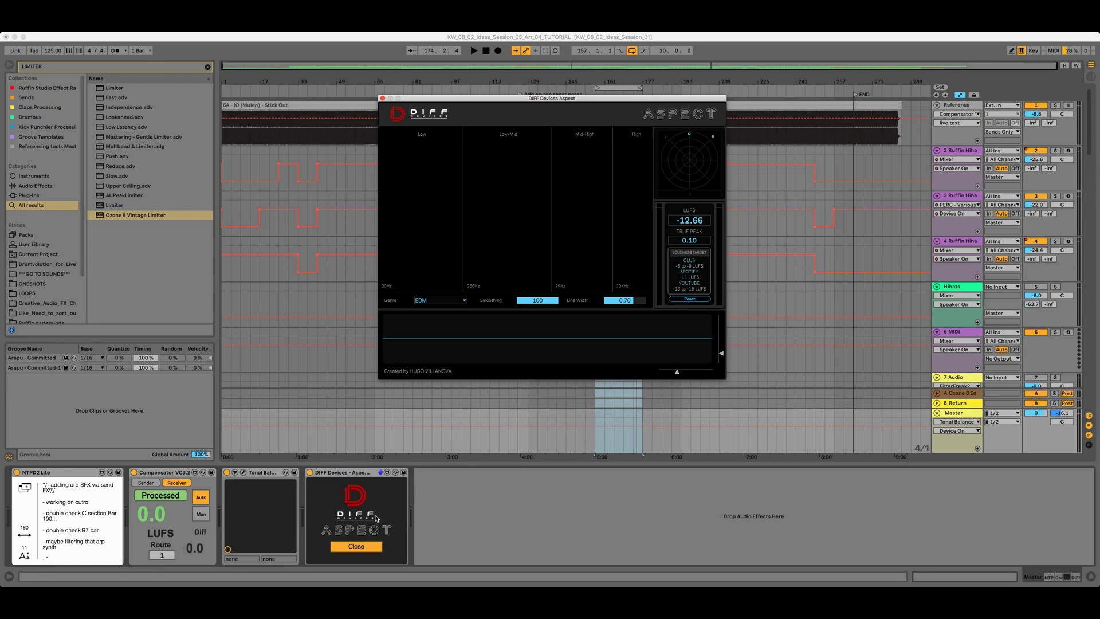
left_click_drag(619, 105, 636, 106)
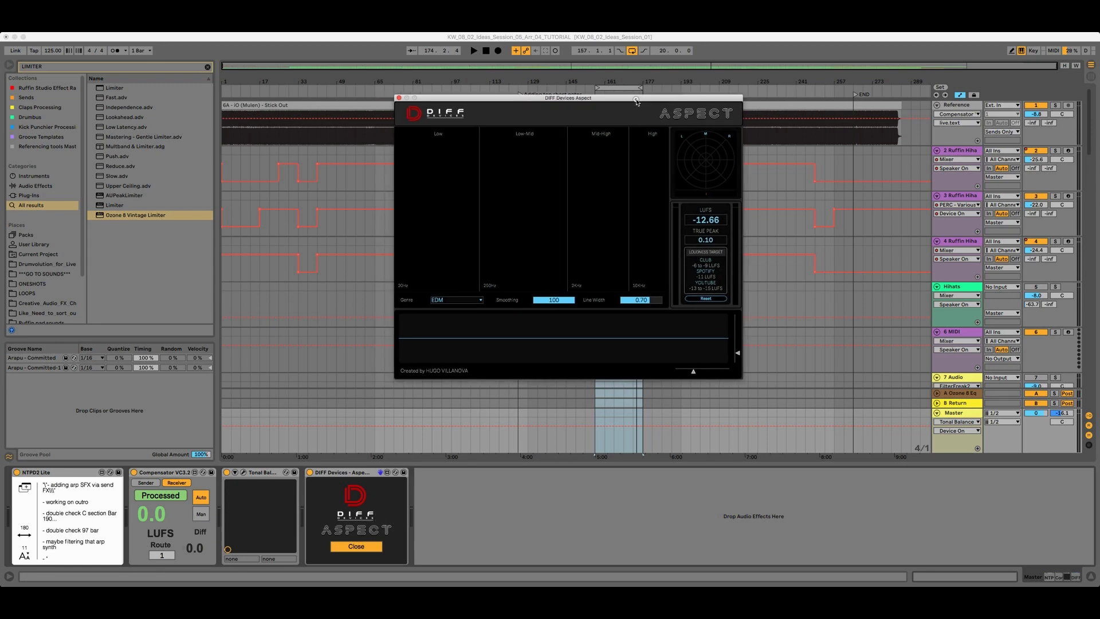
left_click(244, 475)
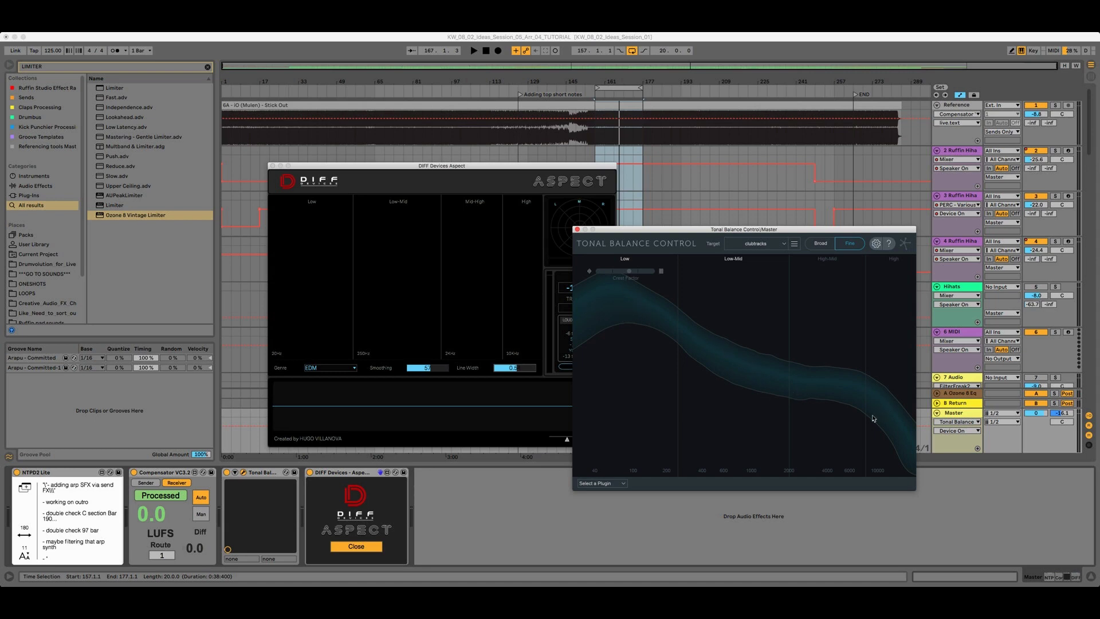
Step: Close Tonal Balance Control, reposition Aspect, and browse its genre target list
left_click(576, 229)
left_click_drag(537, 167, 694, 151)
left_click(501, 353)
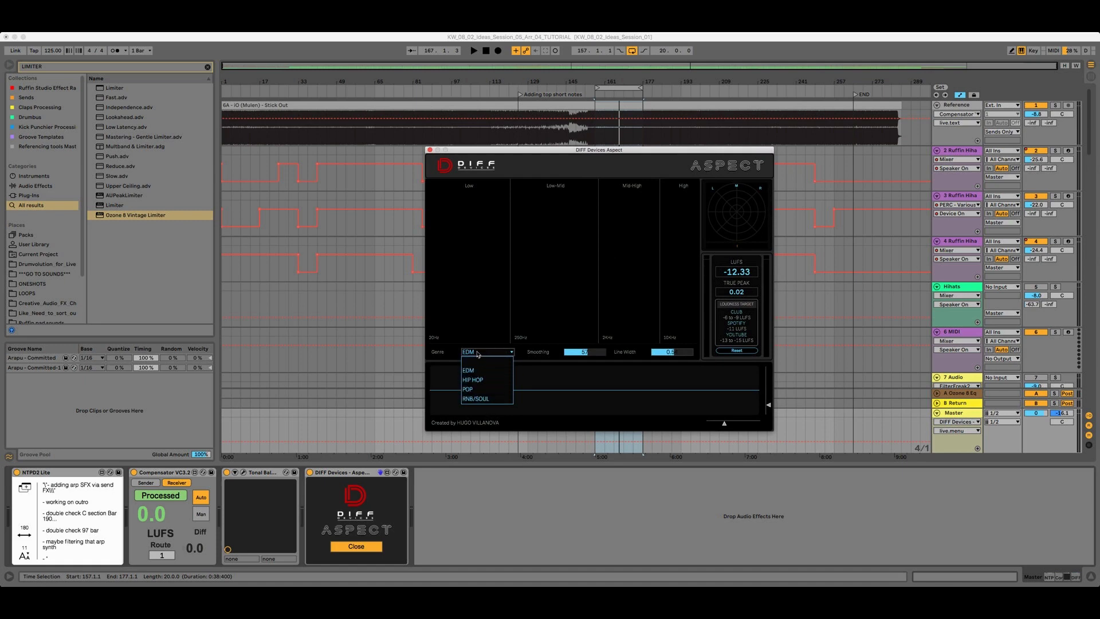
left_click(478, 353)
left_click(480, 352)
double_click(484, 353)
Step: Look at the HIP HOP option, keep EDM as the genre, and close Aspect
left_click(499, 356)
left_click(494, 353)
left_click(484, 353)
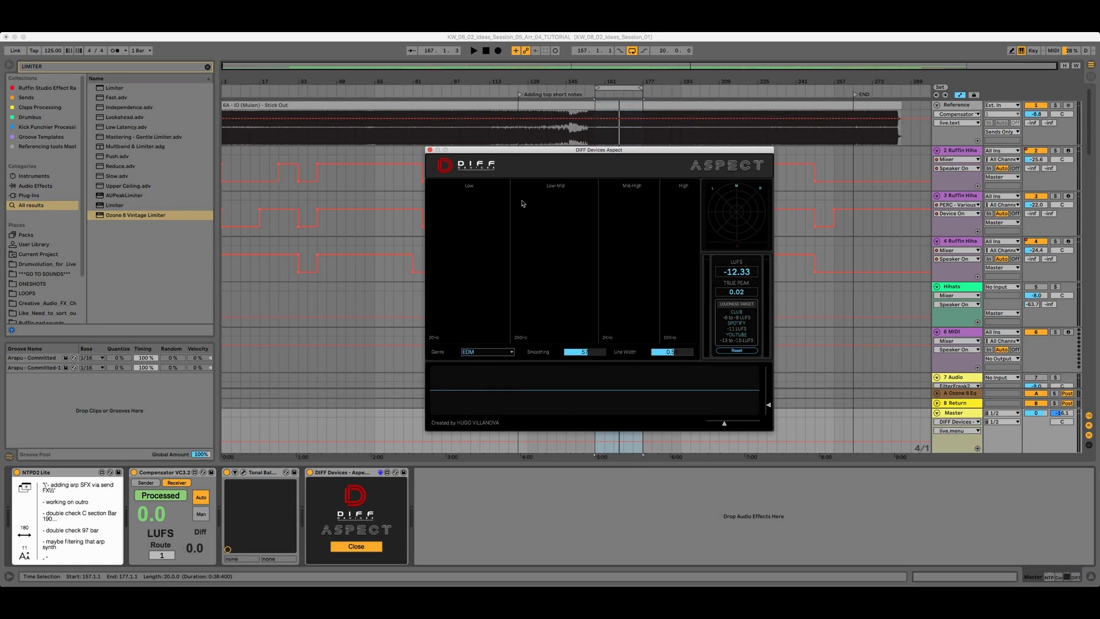
left_click(431, 151)
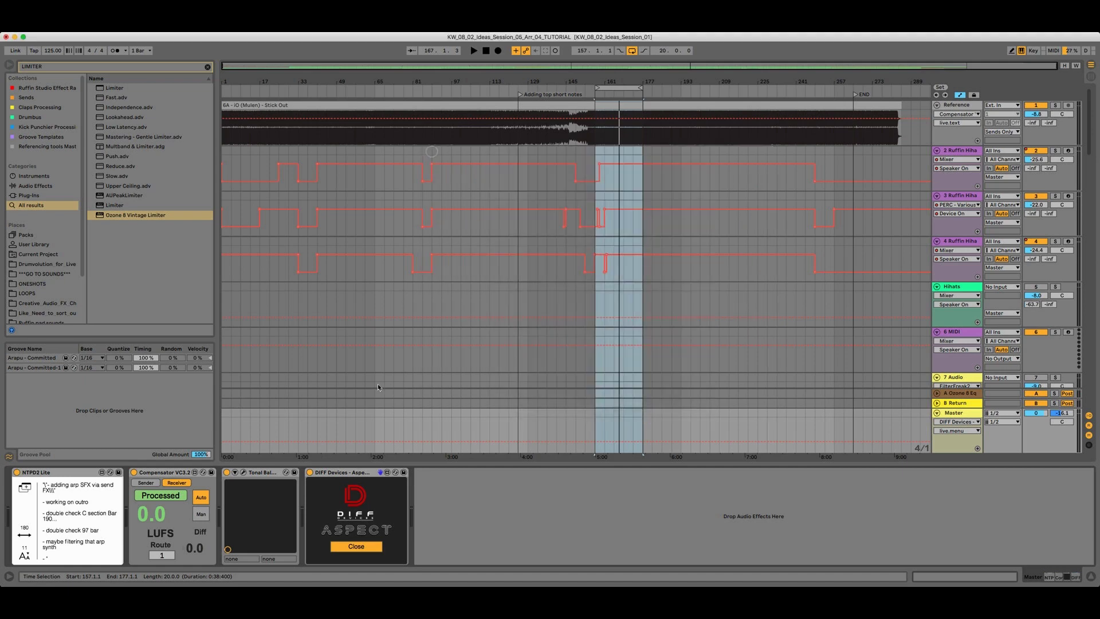
Step: Reopen Aspect, start playback, and reset its loudness and true peak readings
left_click(355, 547)
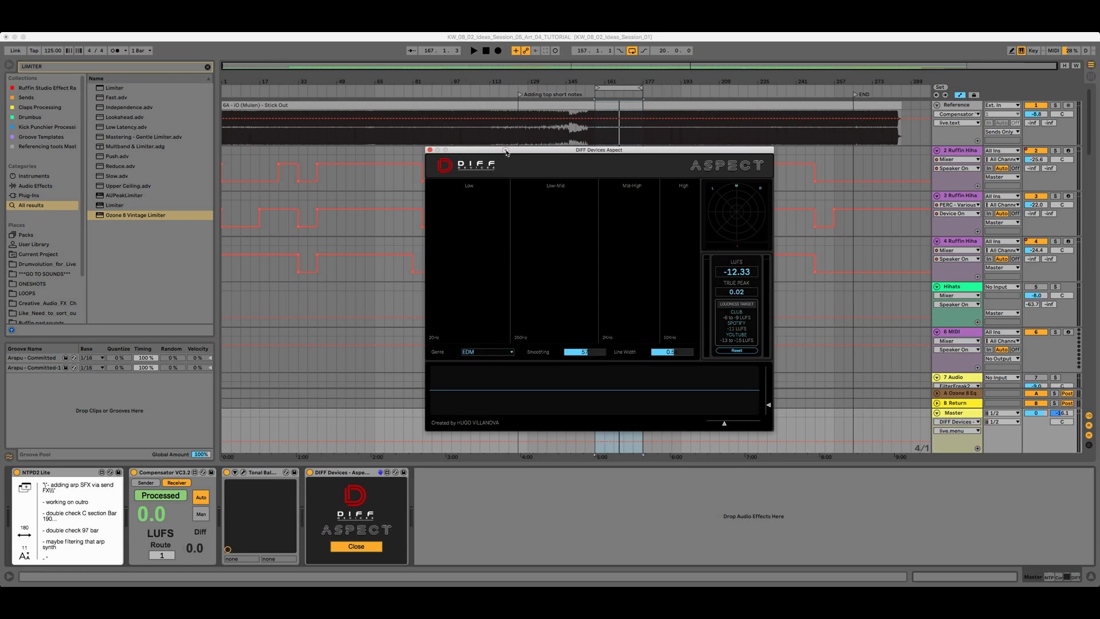
left_click_drag(506, 152, 690, 138)
key("space")
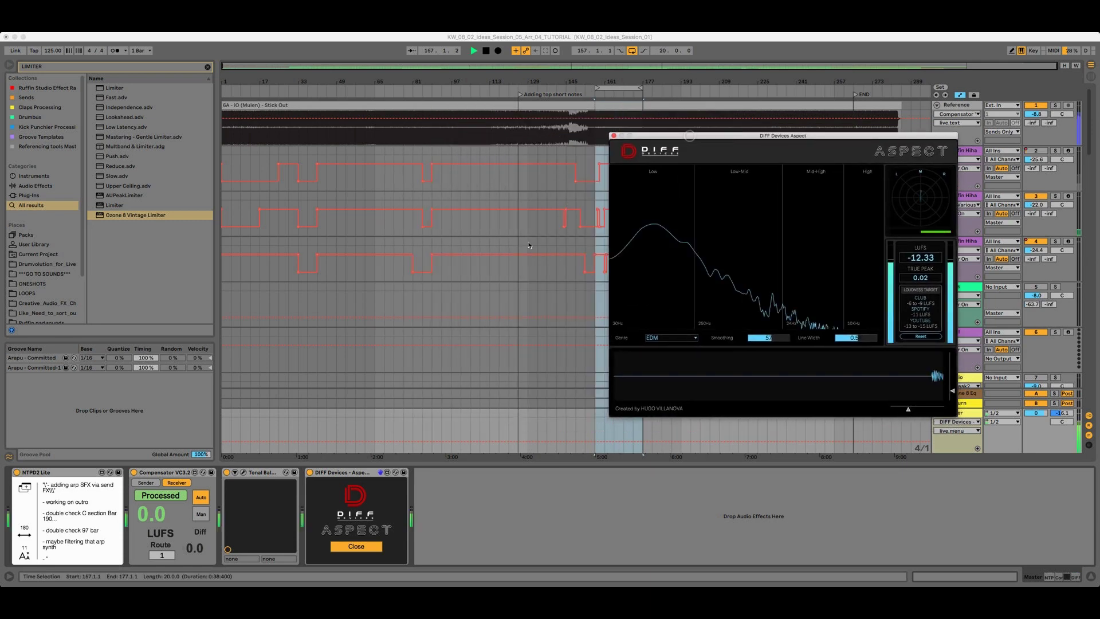
left_click(920, 337)
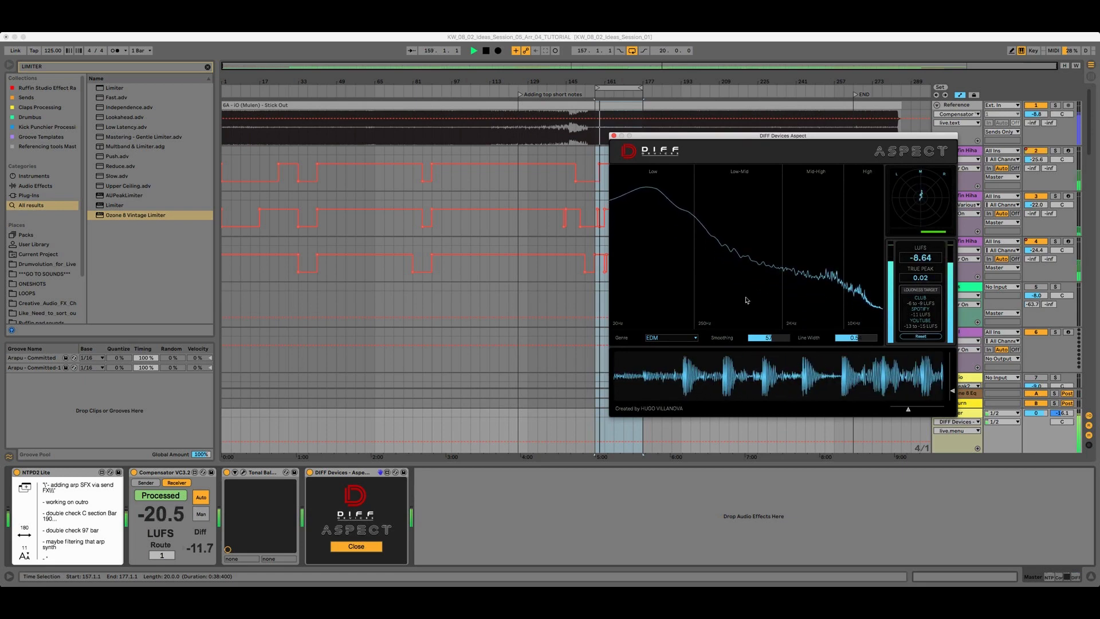
Step: Set Aspect's line width to 1.00 and show the EDM genre target band
left_click(682, 338)
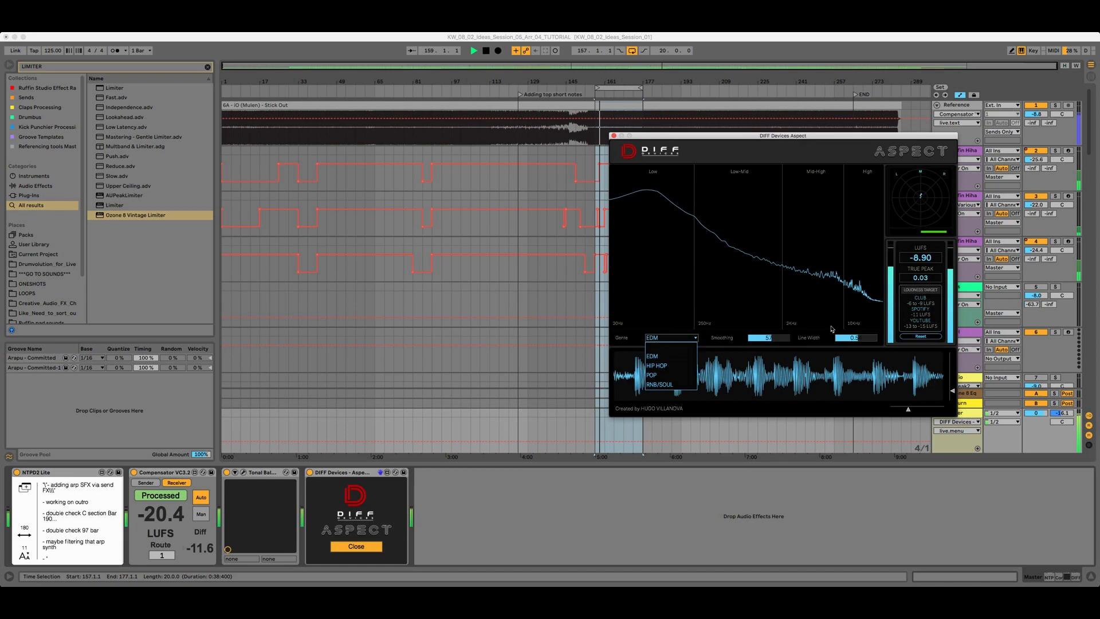
left_click(846, 294)
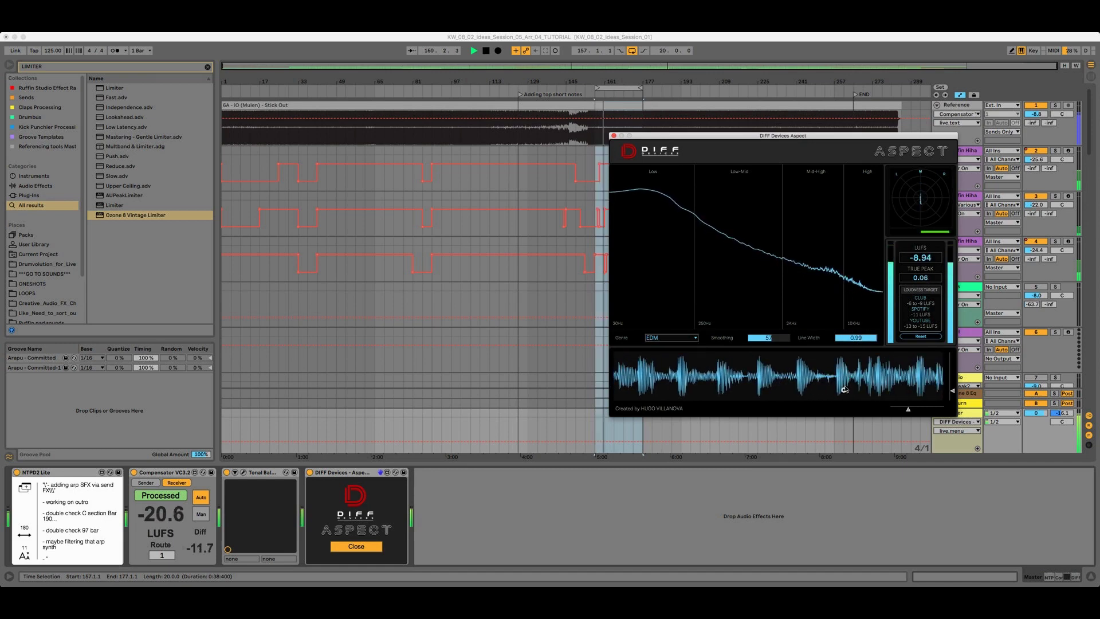
left_click_drag(844, 390, 838, 401)
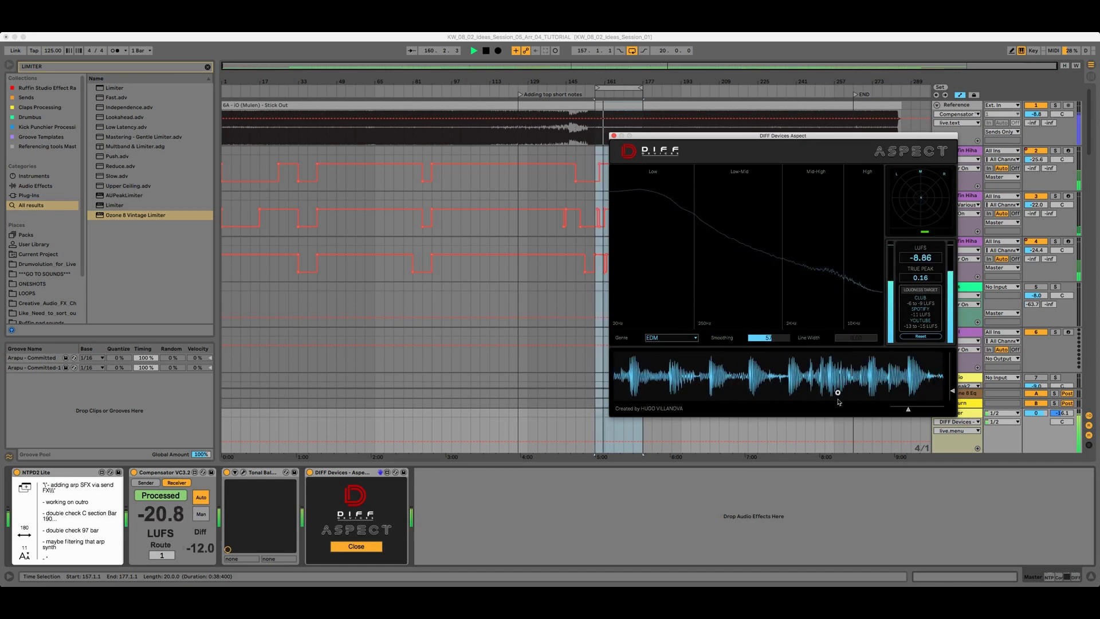
left_click(682, 339)
left_click(670, 366)
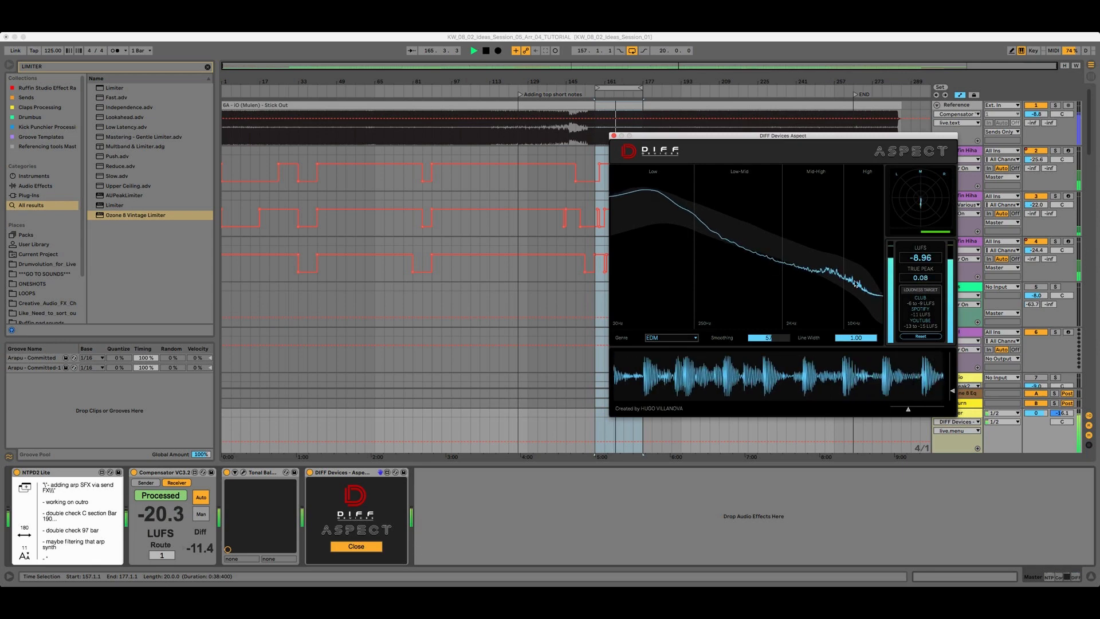
Step: Reopen Tonal Balance Control with playback running and raise Aspect's smoothing to 100
left_click(307, 524)
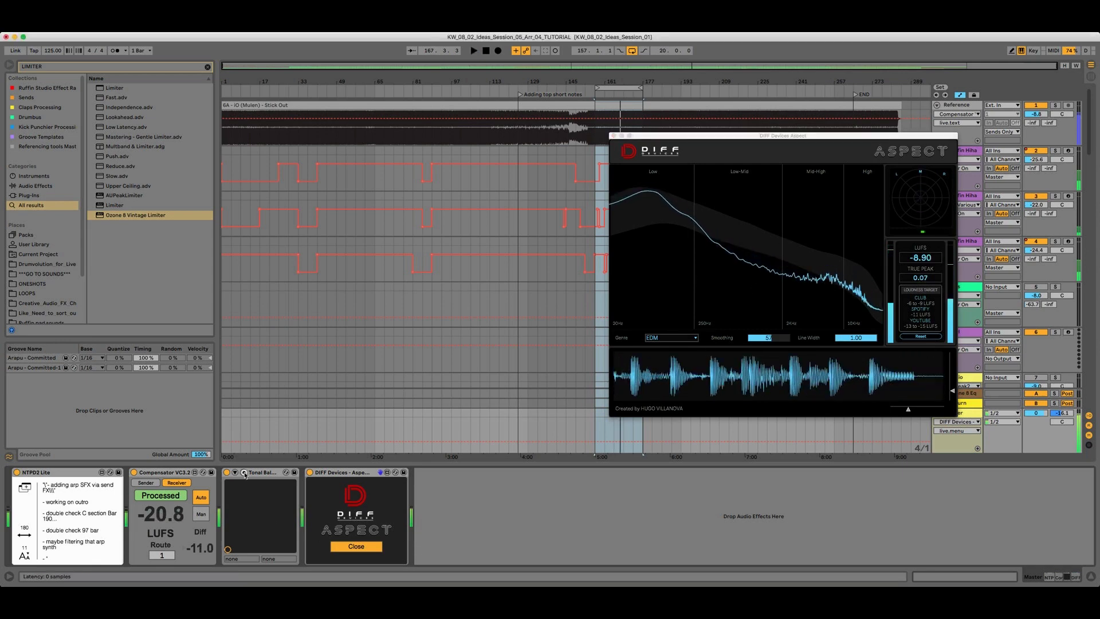
key("space")
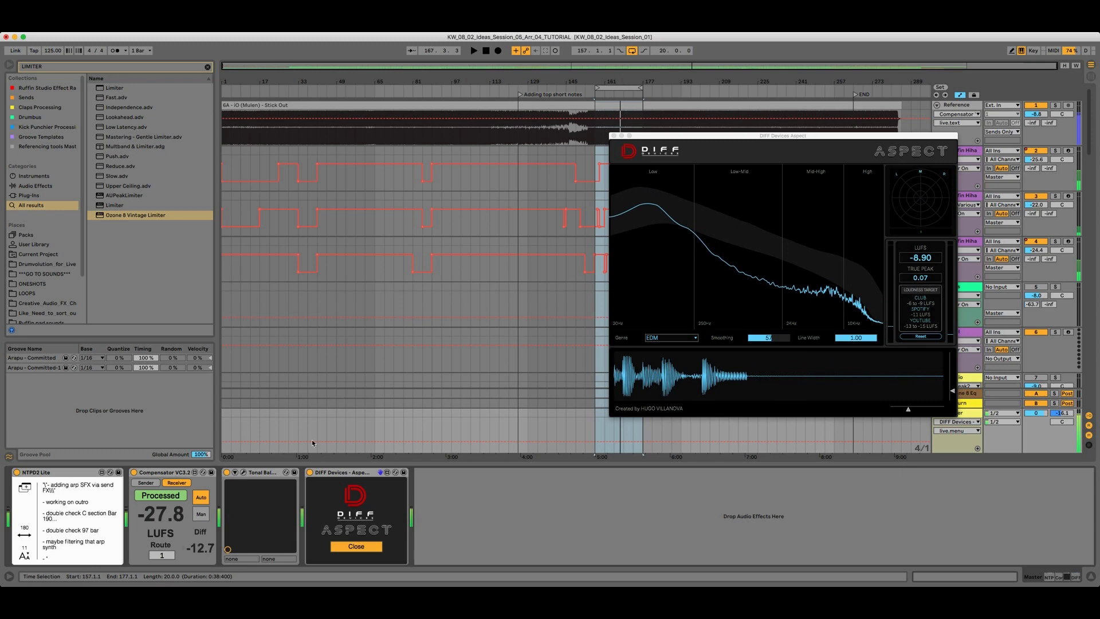
key("super+alt+p")
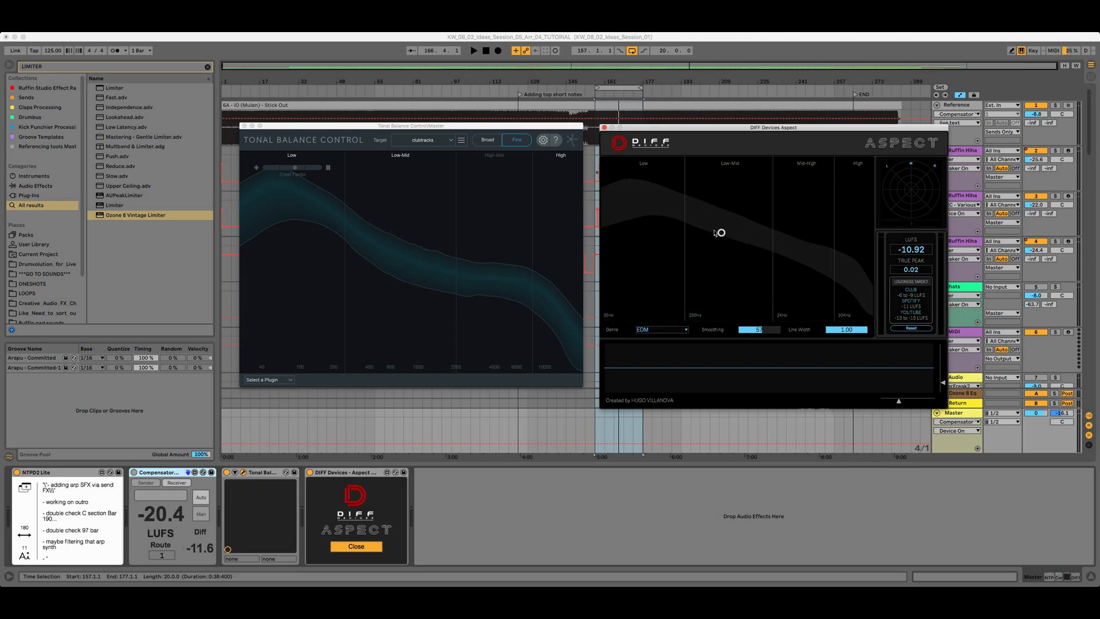
key("space")
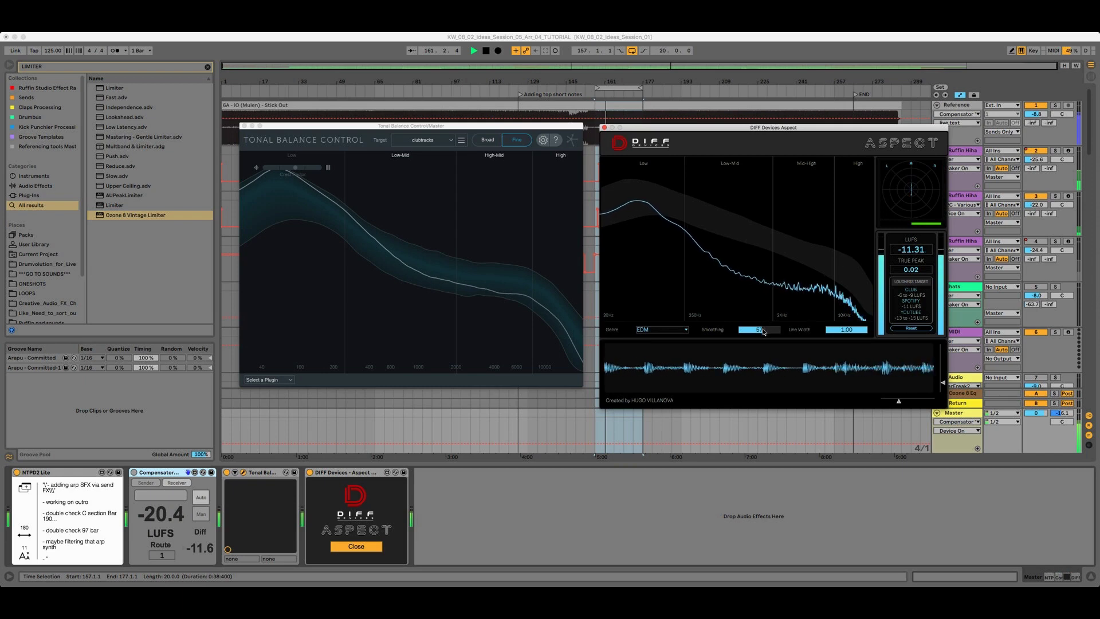
left_click_drag(770, 324, 763, 256)
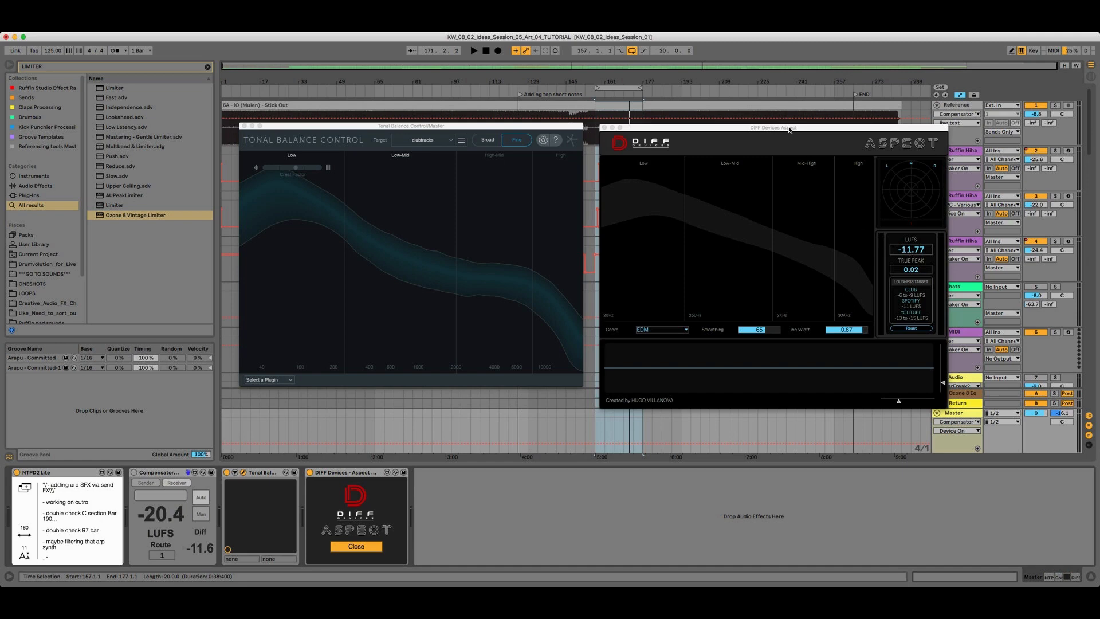
Step: Close Tonal Balance Control and shift the Aspect window further left
left_click_drag(789, 127, 779, 122)
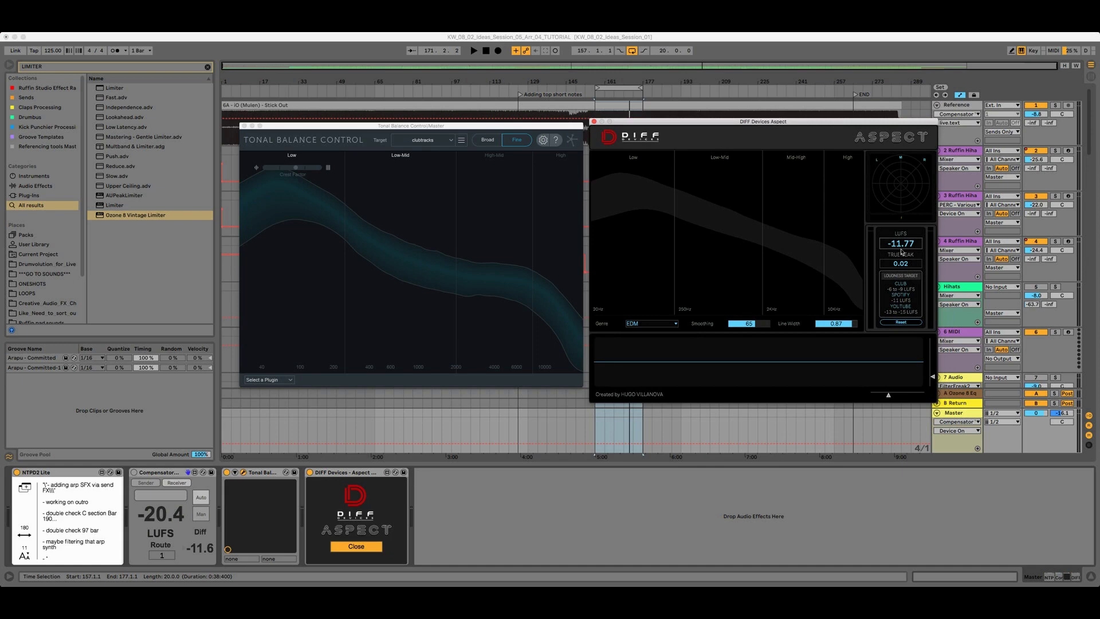
left_click(314, 577)
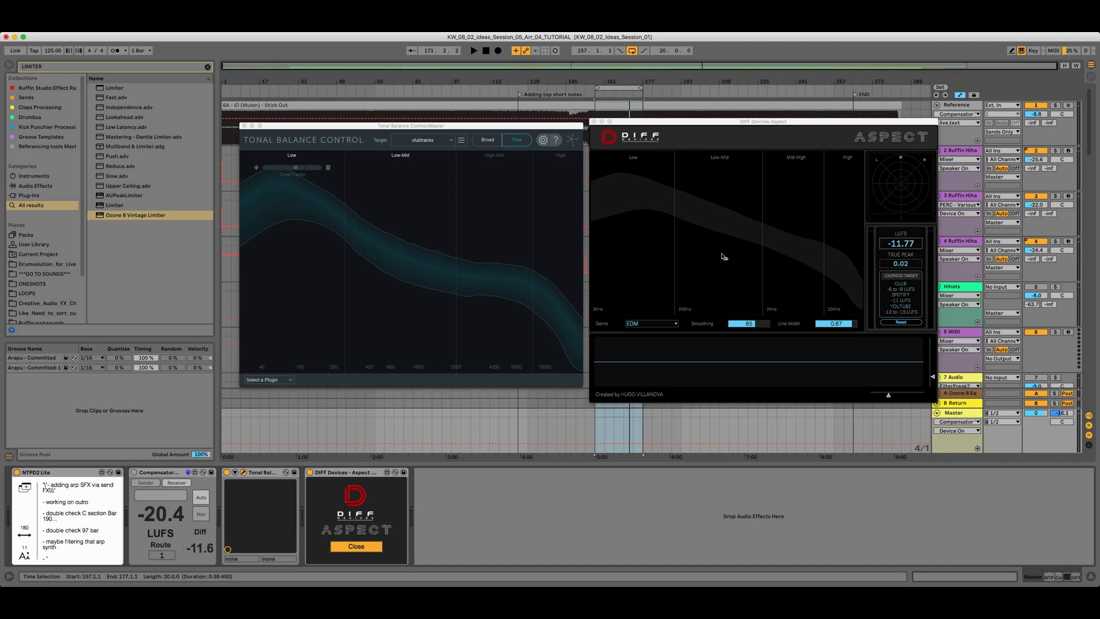
left_click(704, 121)
left_click_drag(704, 121, 630, 119)
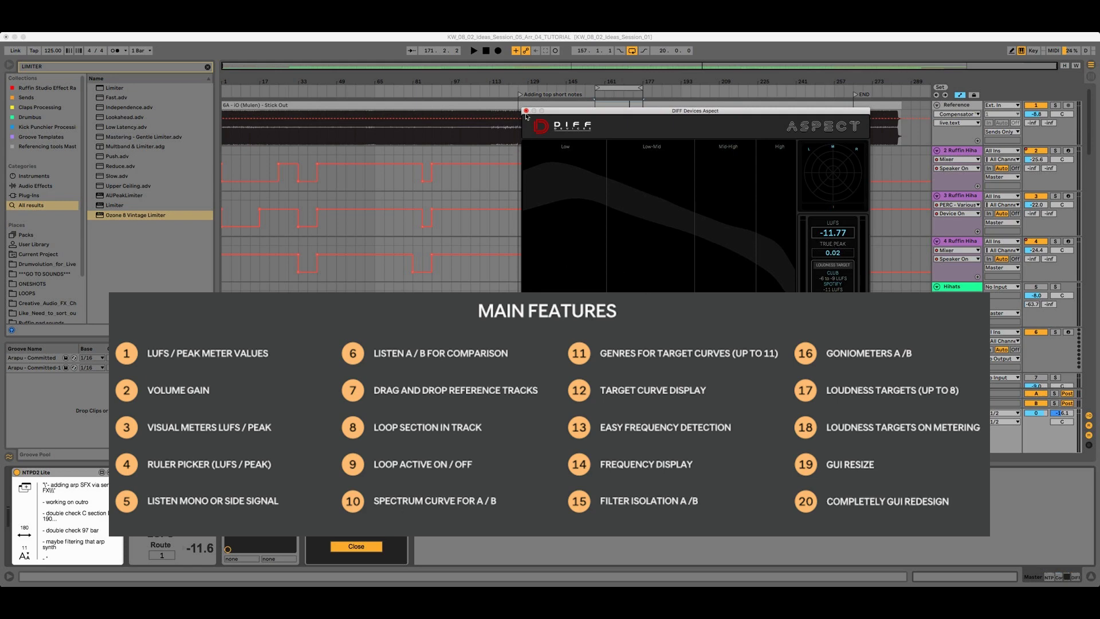
Step: Close Aspect and show the Reference track's Compensator device
left_click(526, 113)
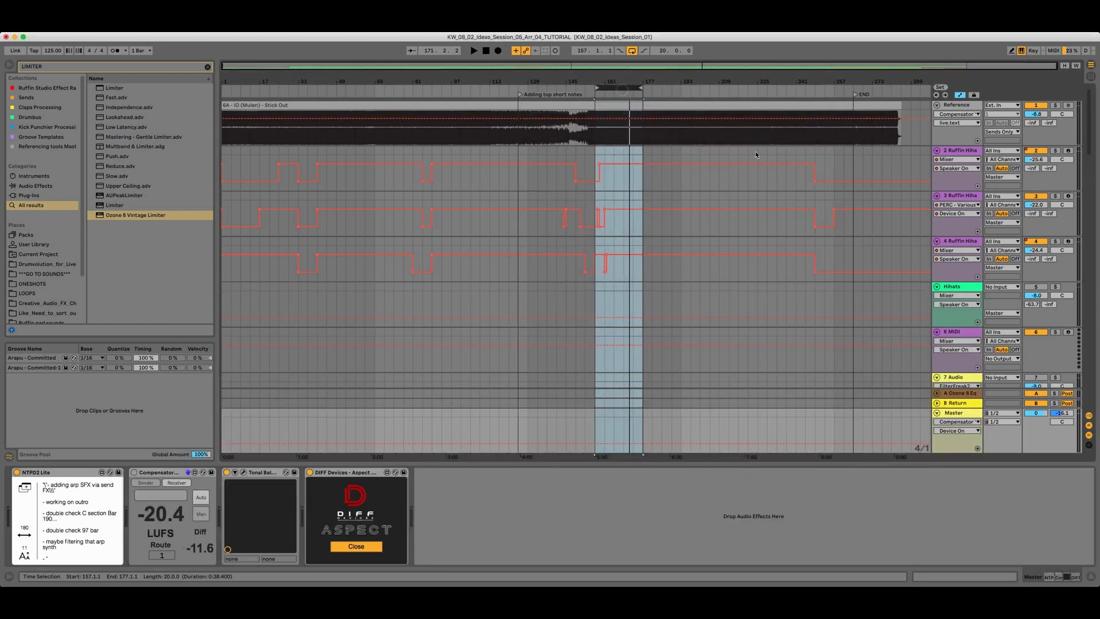
left_click(957, 105)
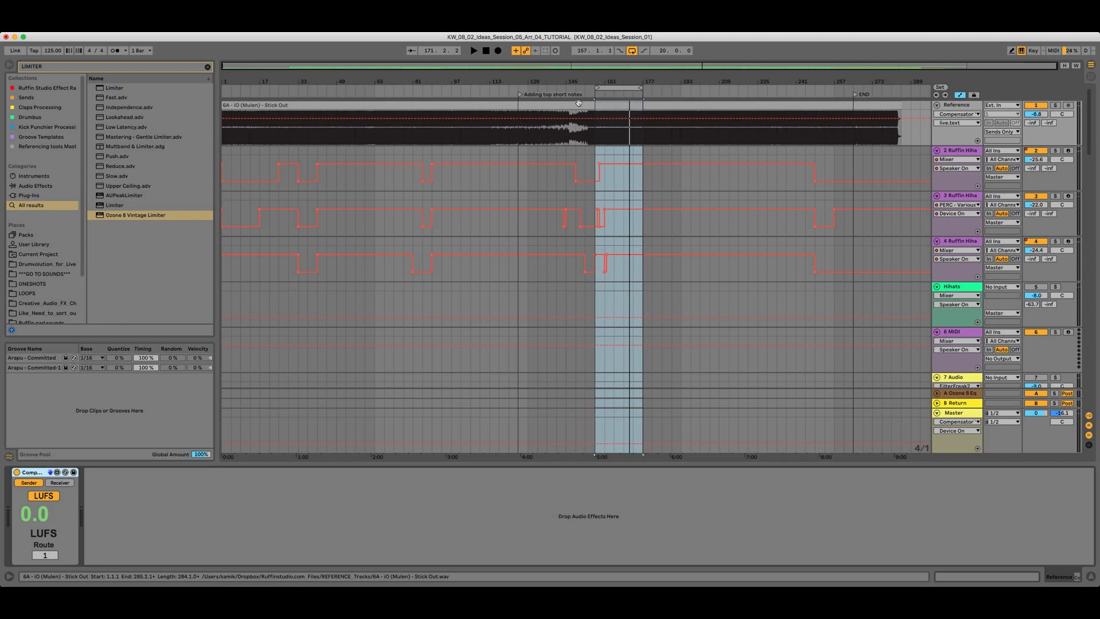
Step: Clear the loop-region selection, return the position to 1.1.1, and select the Reference track
left_click(606, 89)
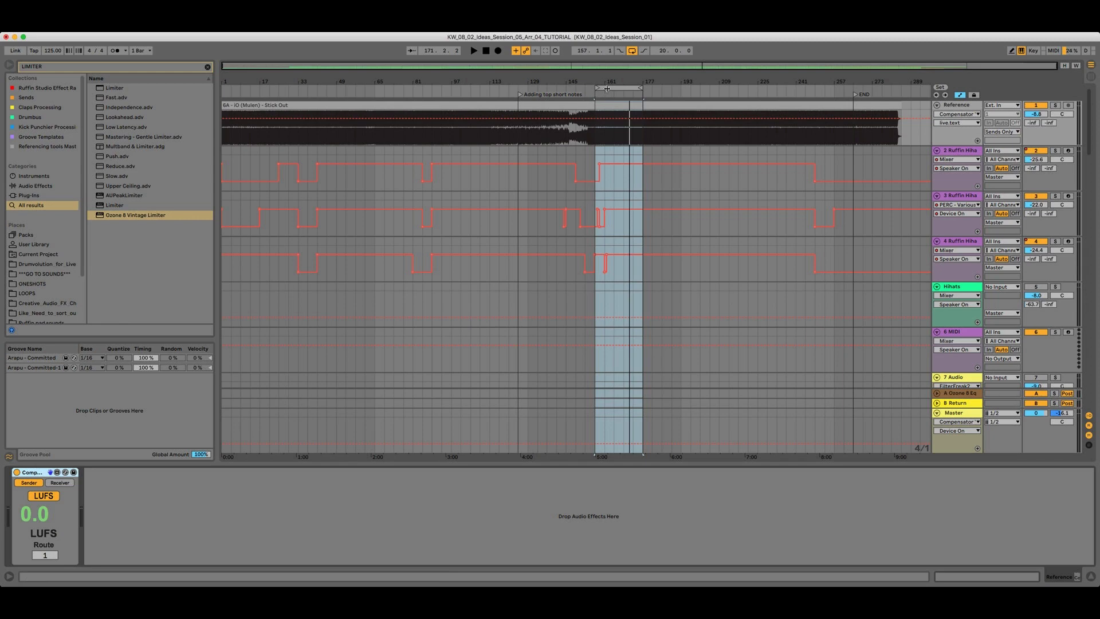
left_click(36, 474)
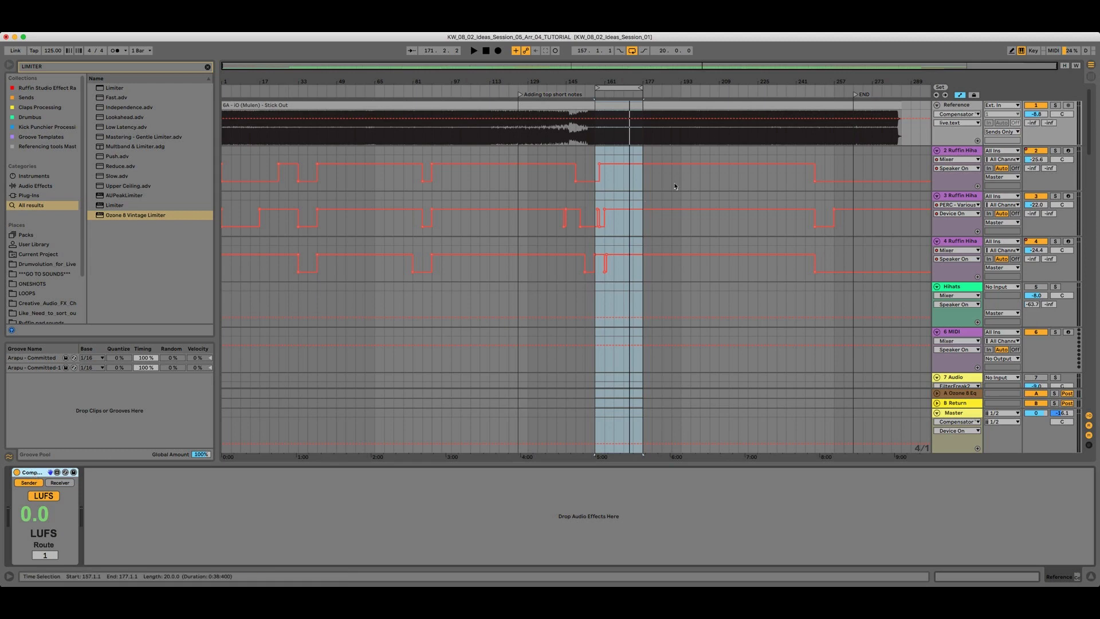
left_click(628, 89)
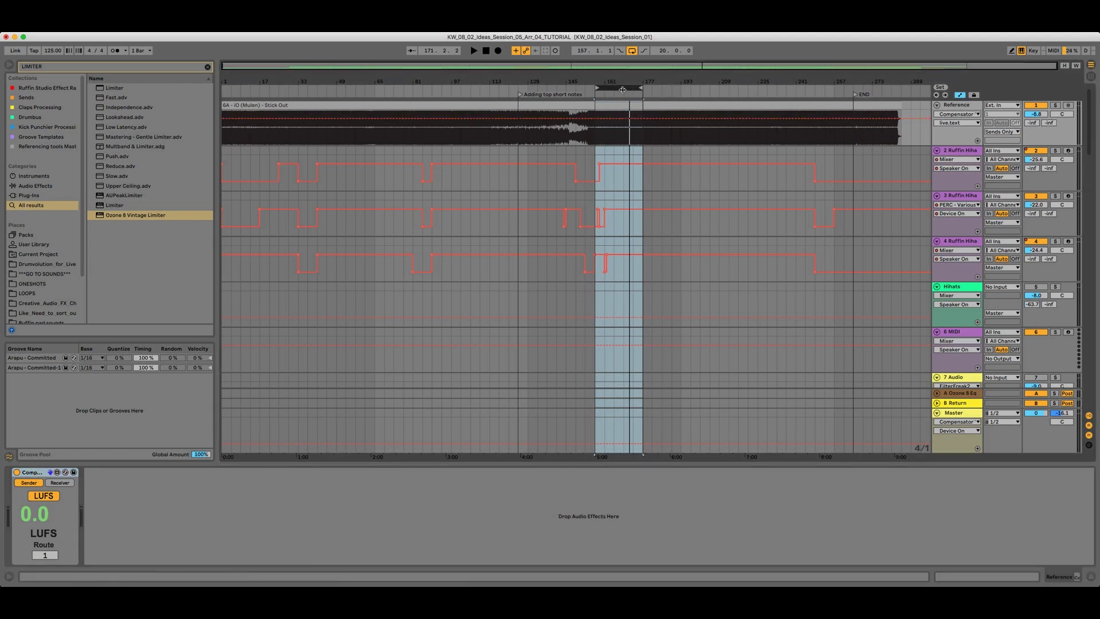
left_click(527, 118)
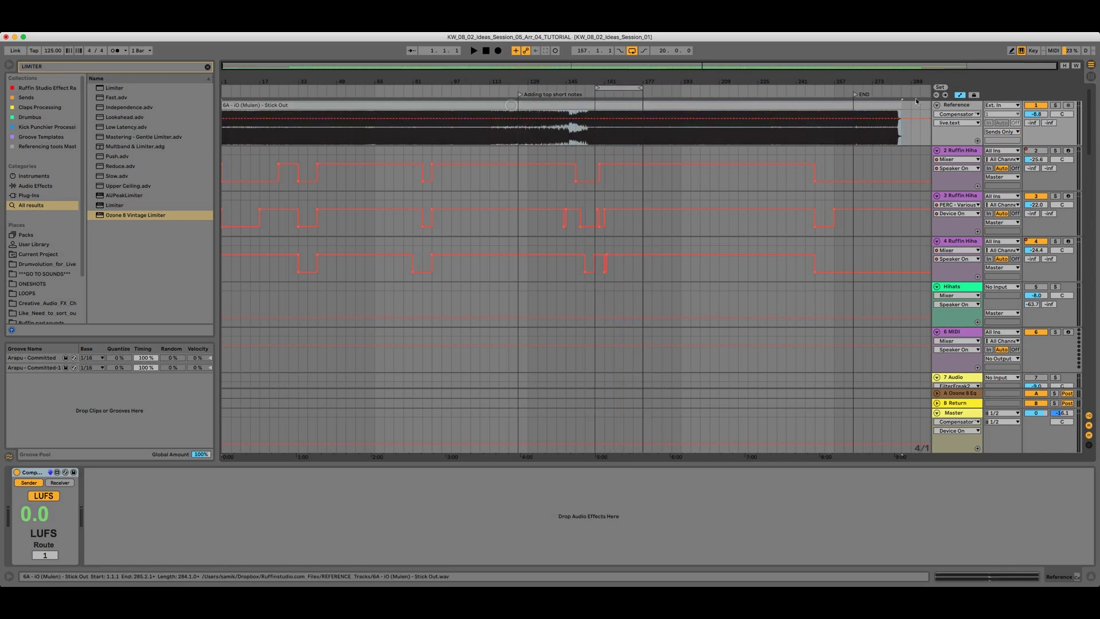
left_click(956, 108)
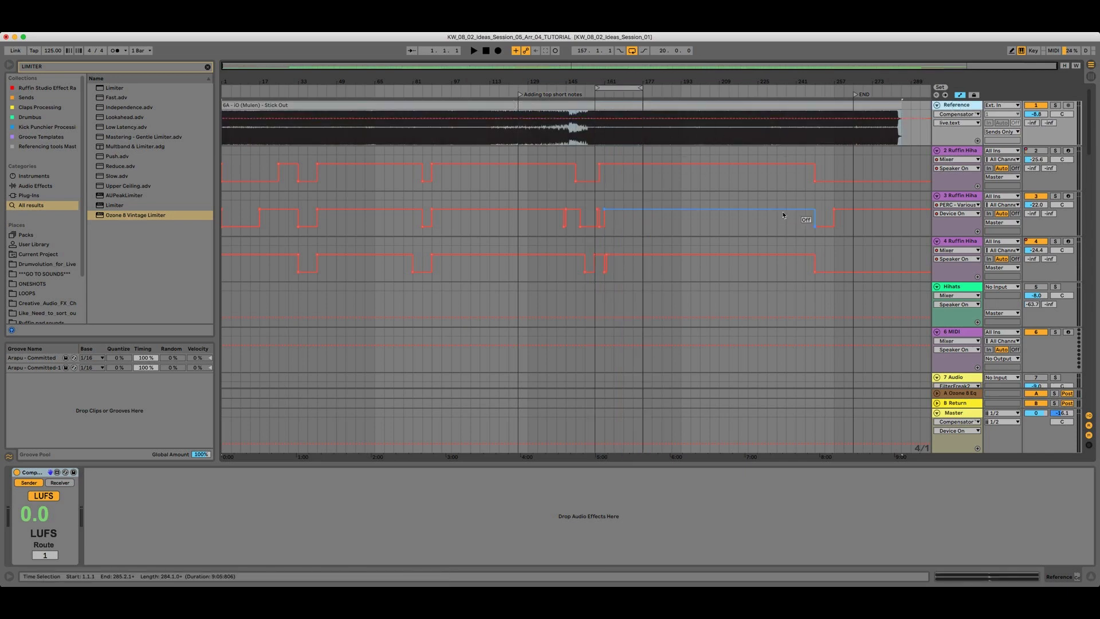
Step: Switch on the Master's Compensator and play the 157–177 loop from its start
left_click(964, 416)
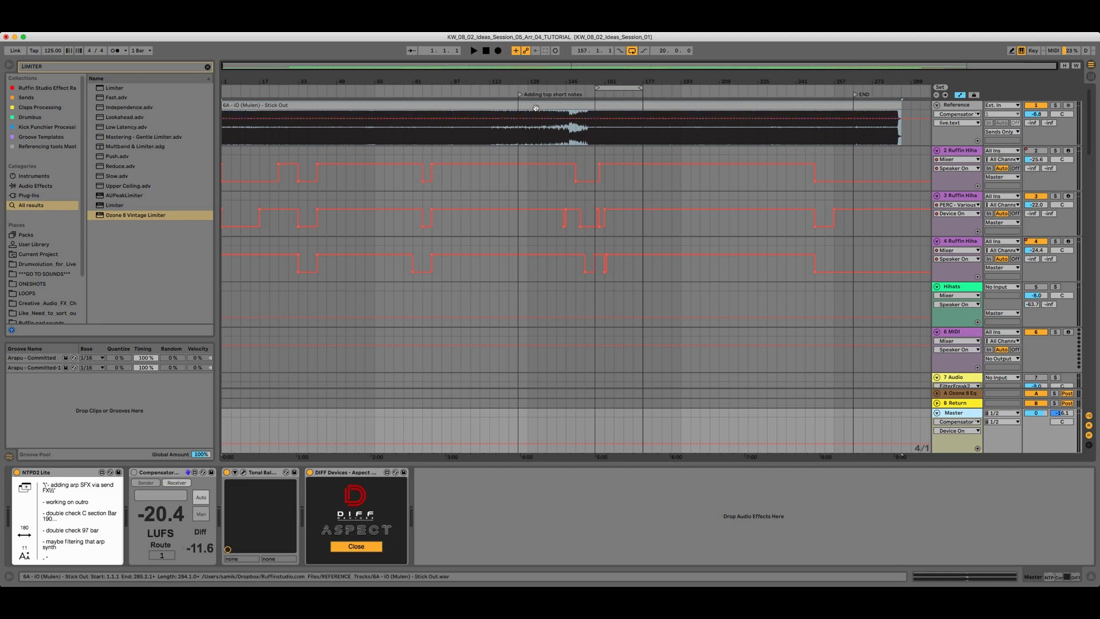
left_click(135, 472)
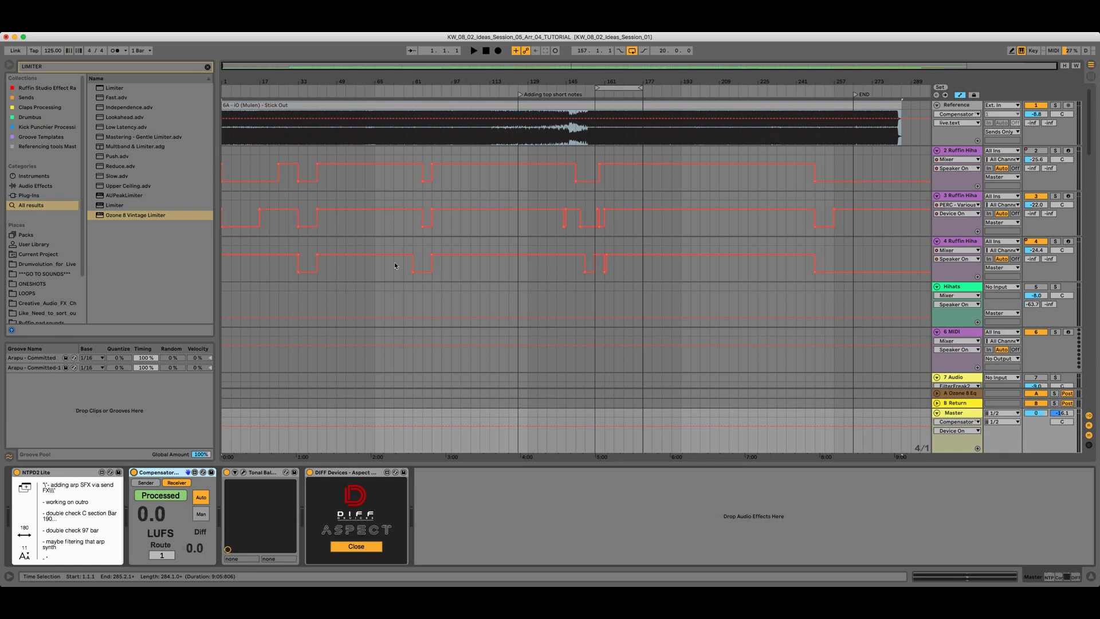
key("space")
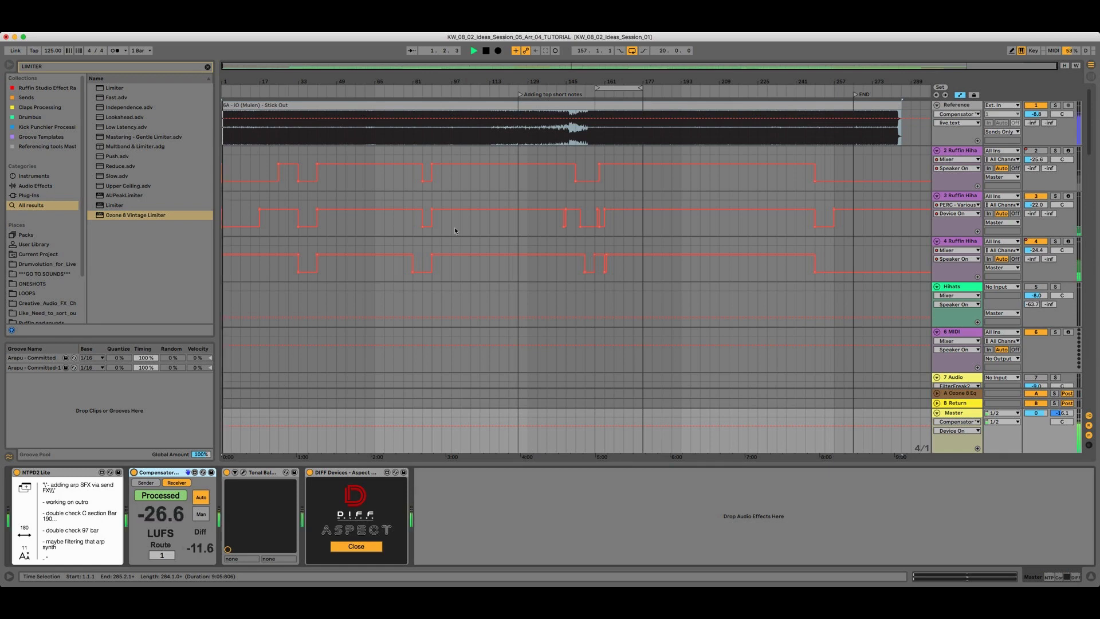
left_click(634, 88)
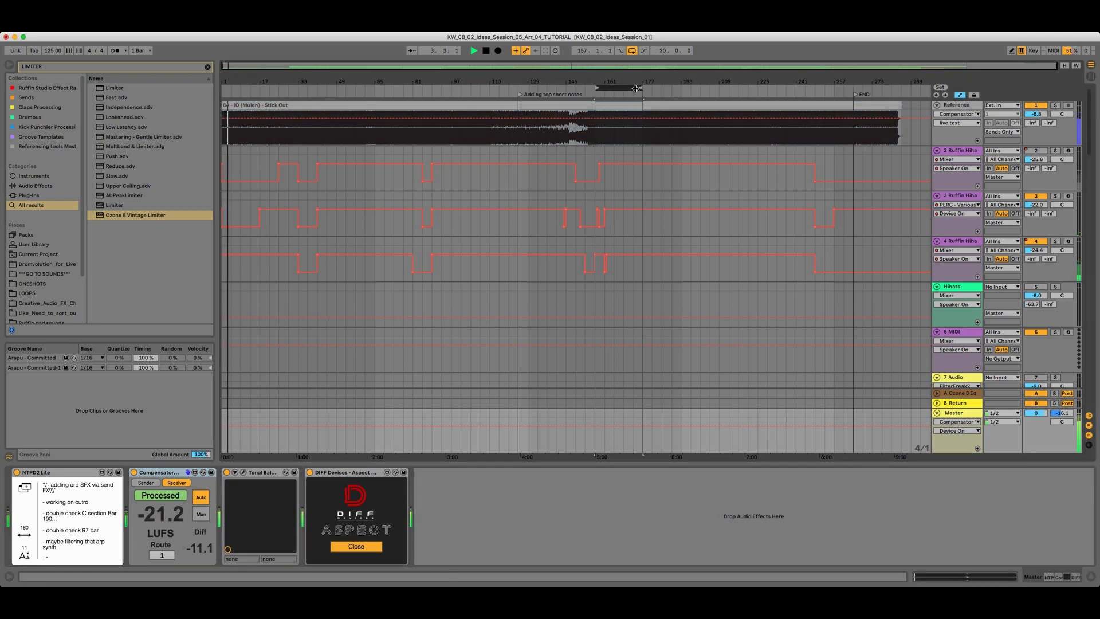
left_click(604, 88)
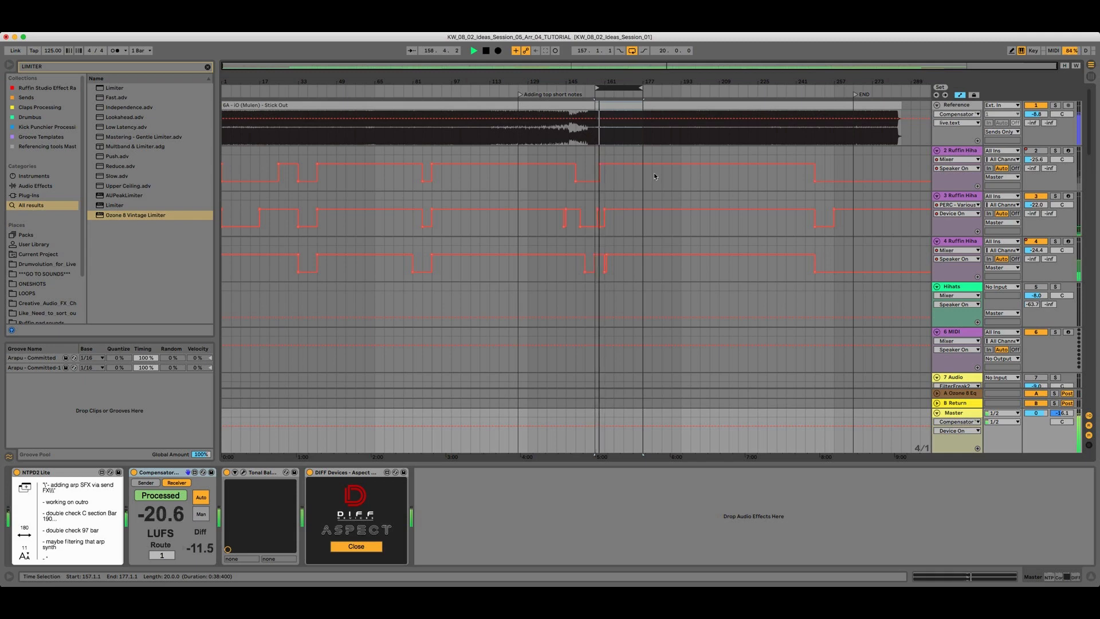
Step: Toggle the Compensator between Processed and Bypassed with B to compare loudness, then stop
key("b")
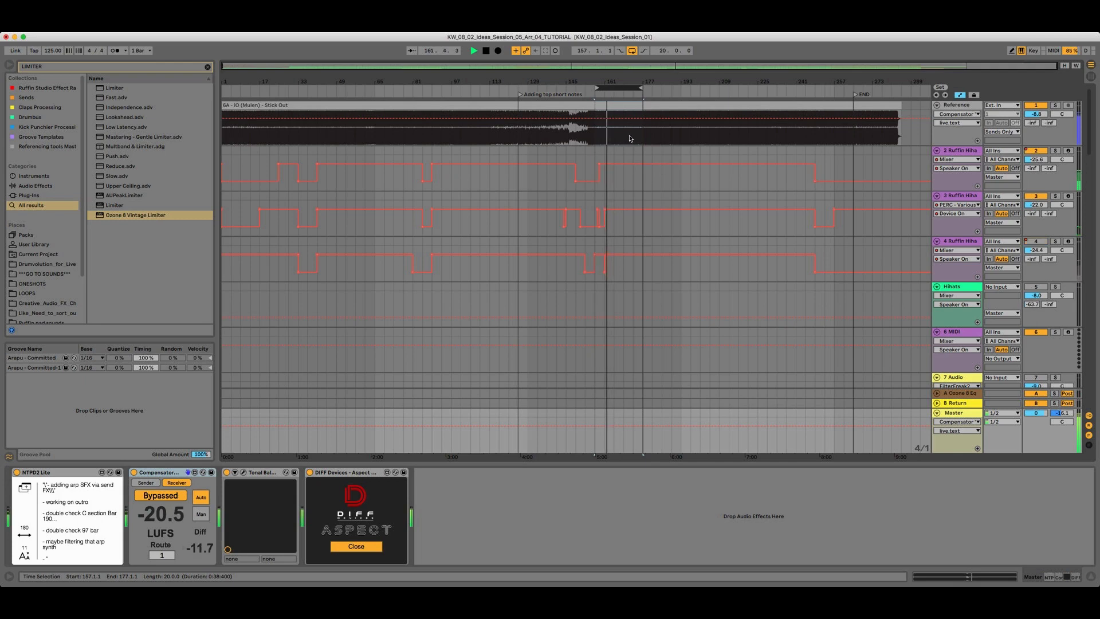
key("b")
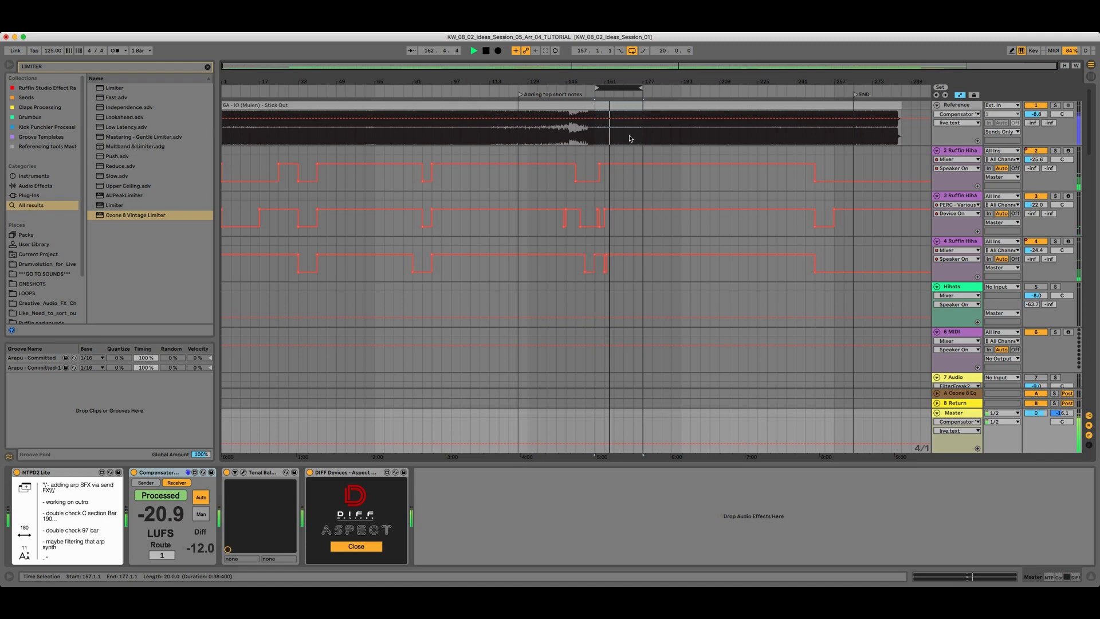
key("b")
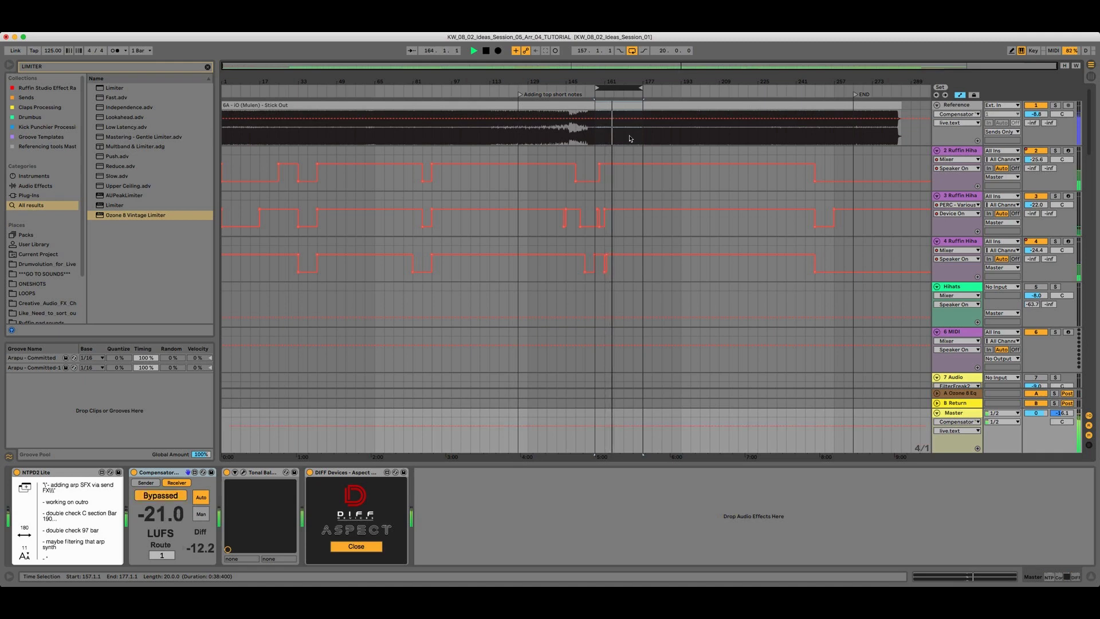
key("b")
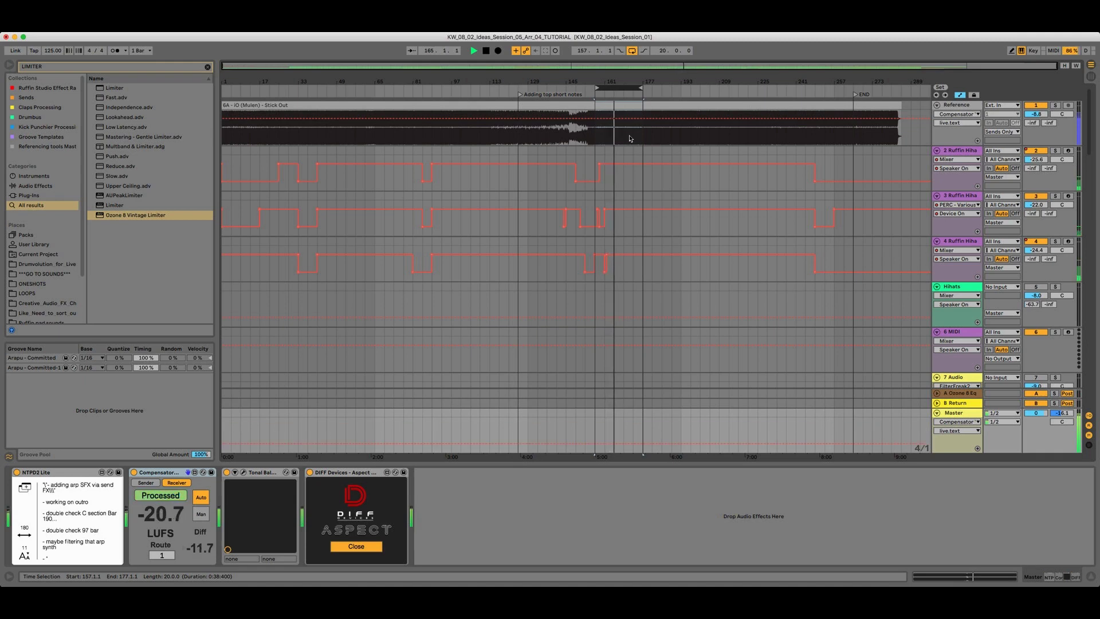
key("b")
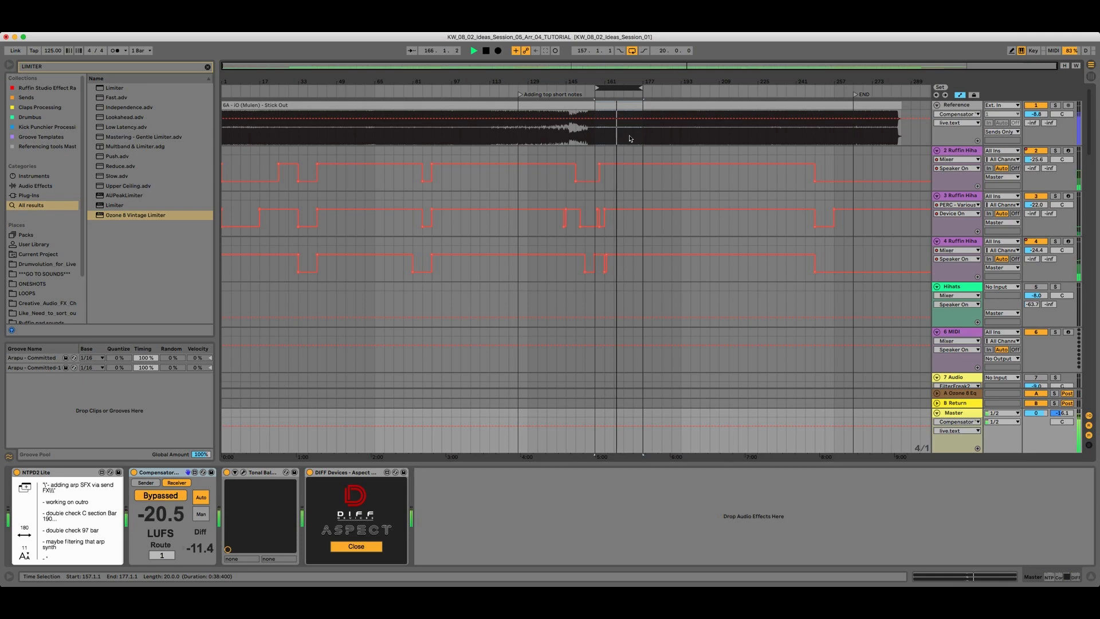
key("b")
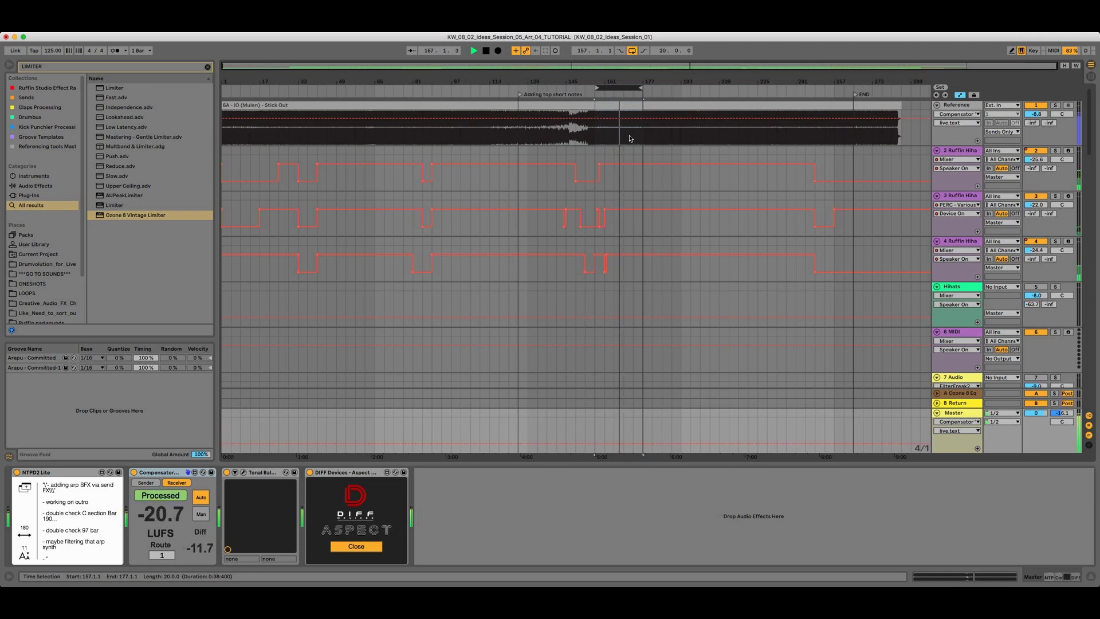
key("space")
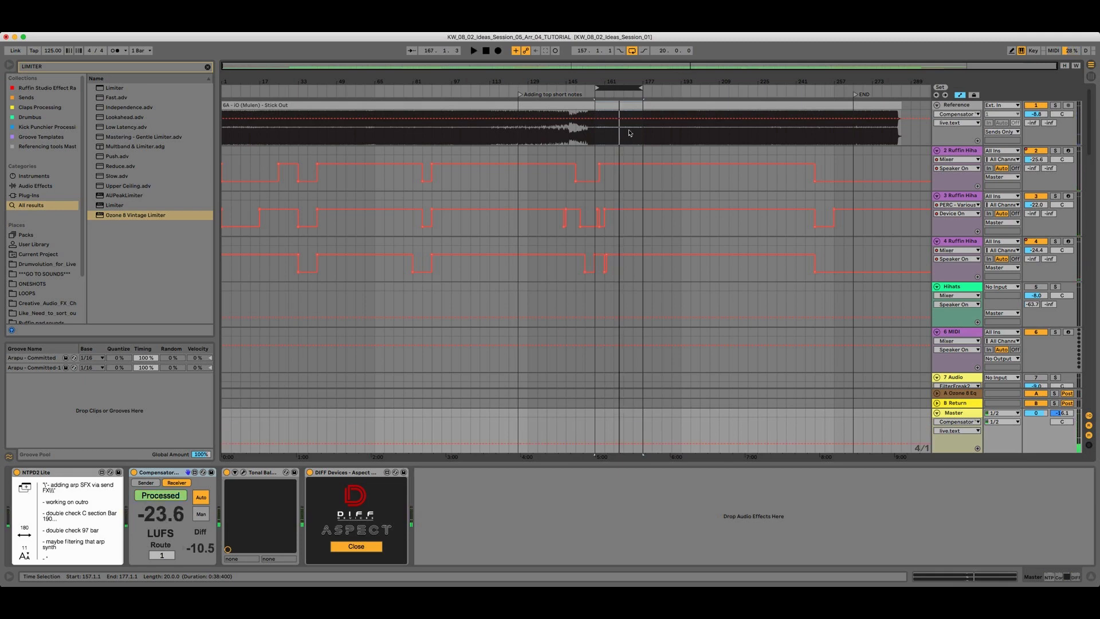
Step: Watch the DIFF Aspect analyzer during playback, then close it and stop
left_click(628, 129)
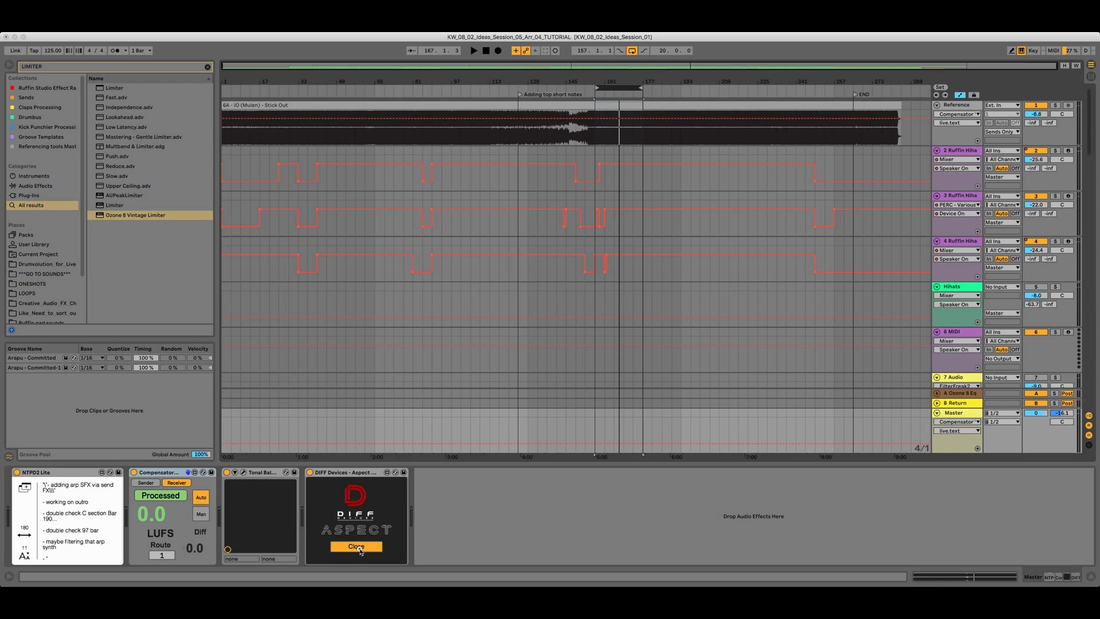
left_click(355, 546)
key("space")
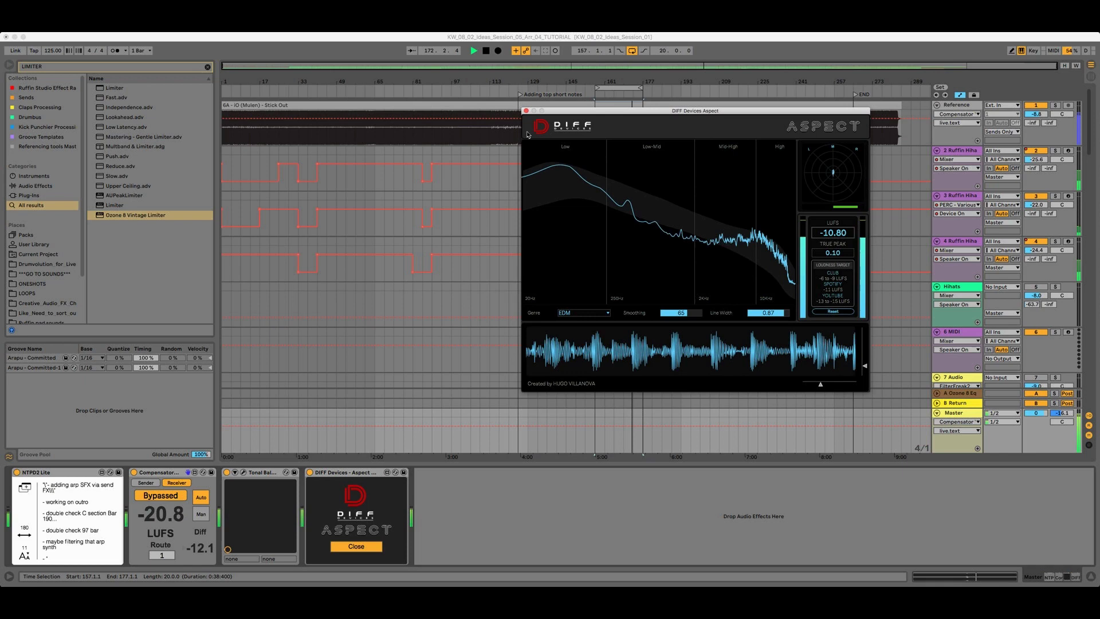
left_click(526, 110)
key("space")
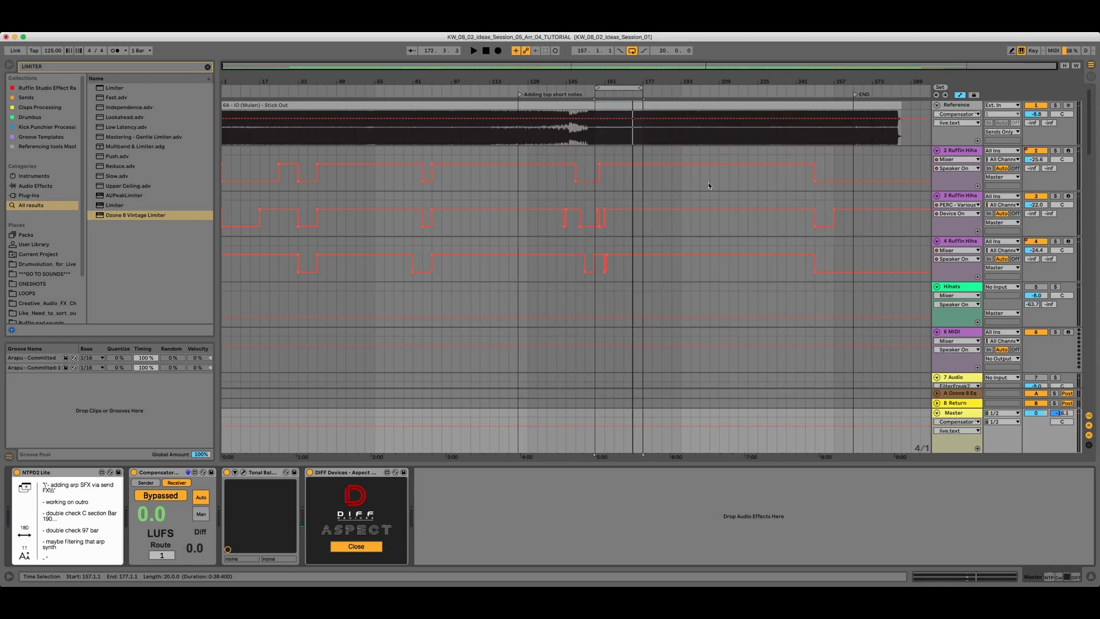
Step: Search the browser for 'COMPENSATO', pick Compensator VC3.2.adv, and reselect the Reference track
left_click(949, 107)
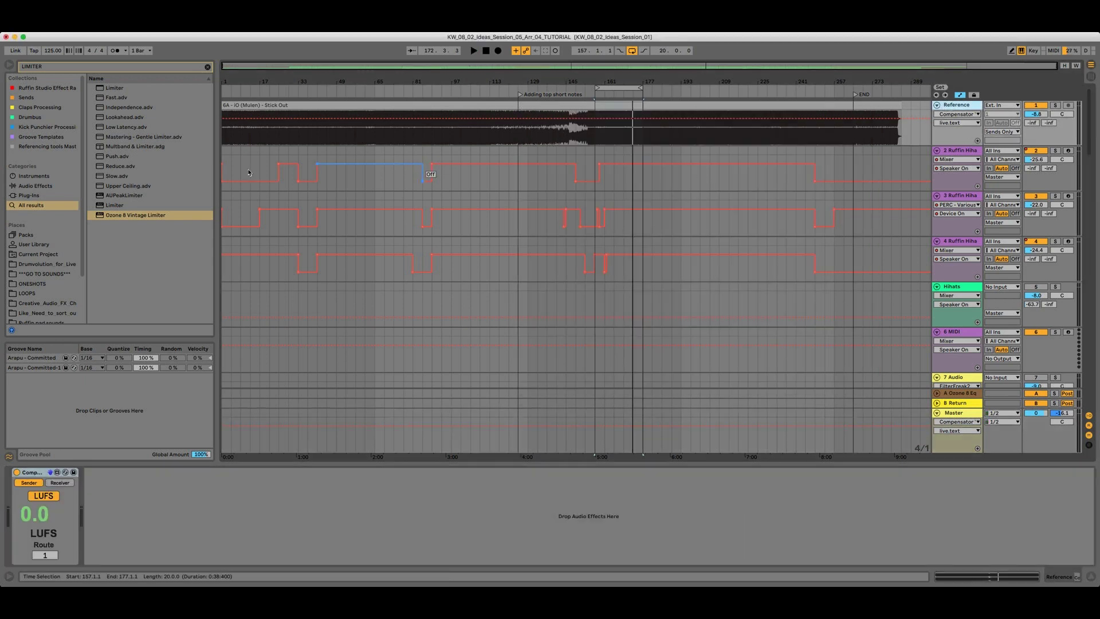
left_click(207, 66)
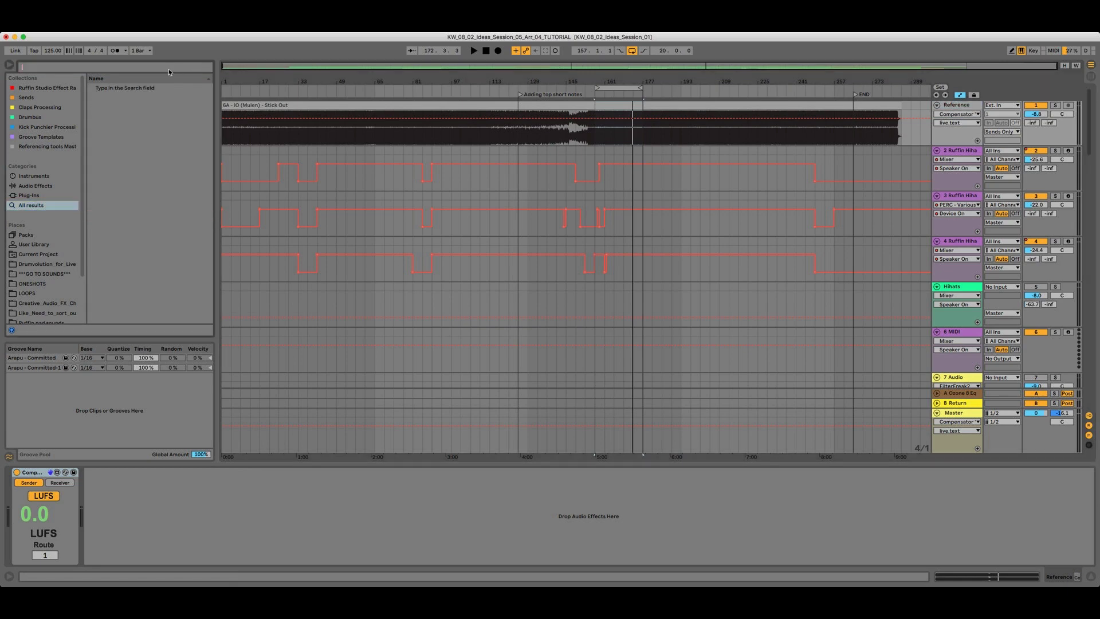
type("COMPENSATOR")
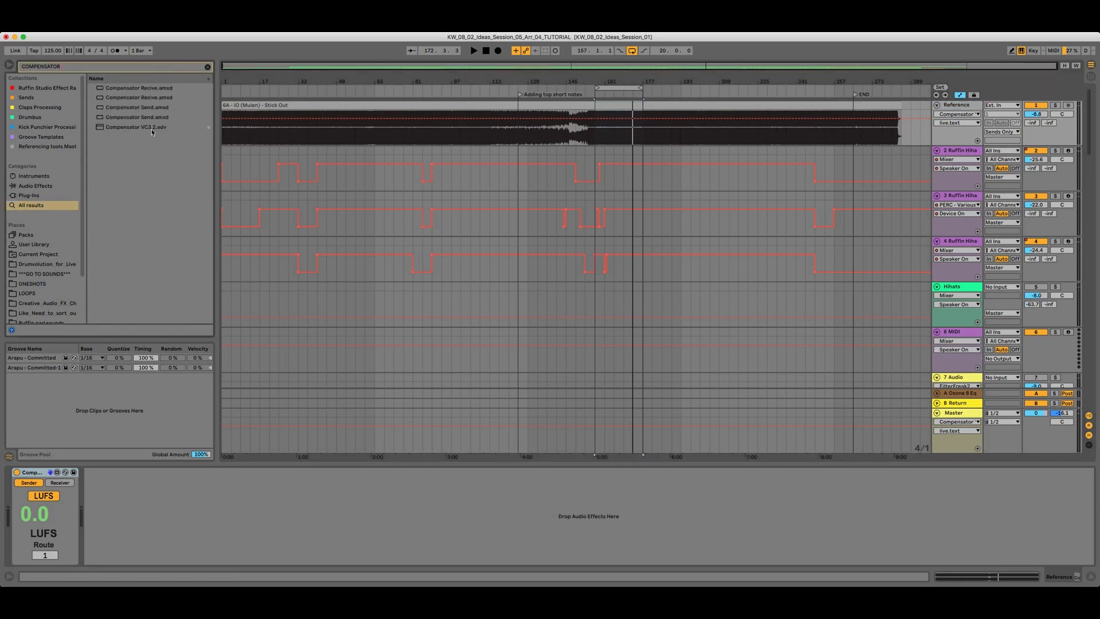
left_click(152, 130)
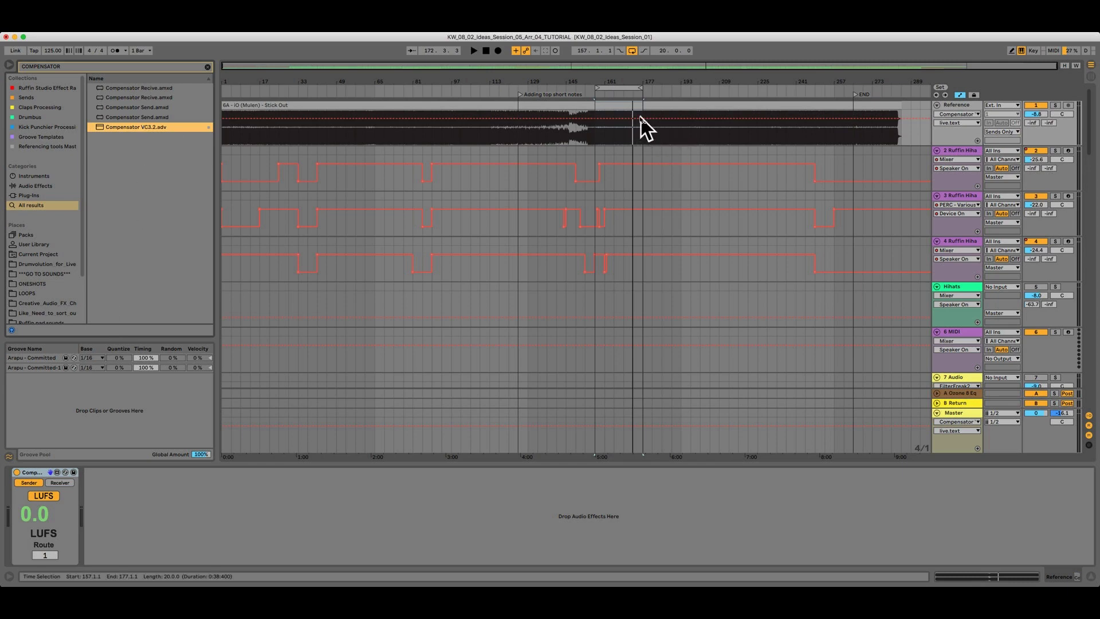
left_click(956, 105)
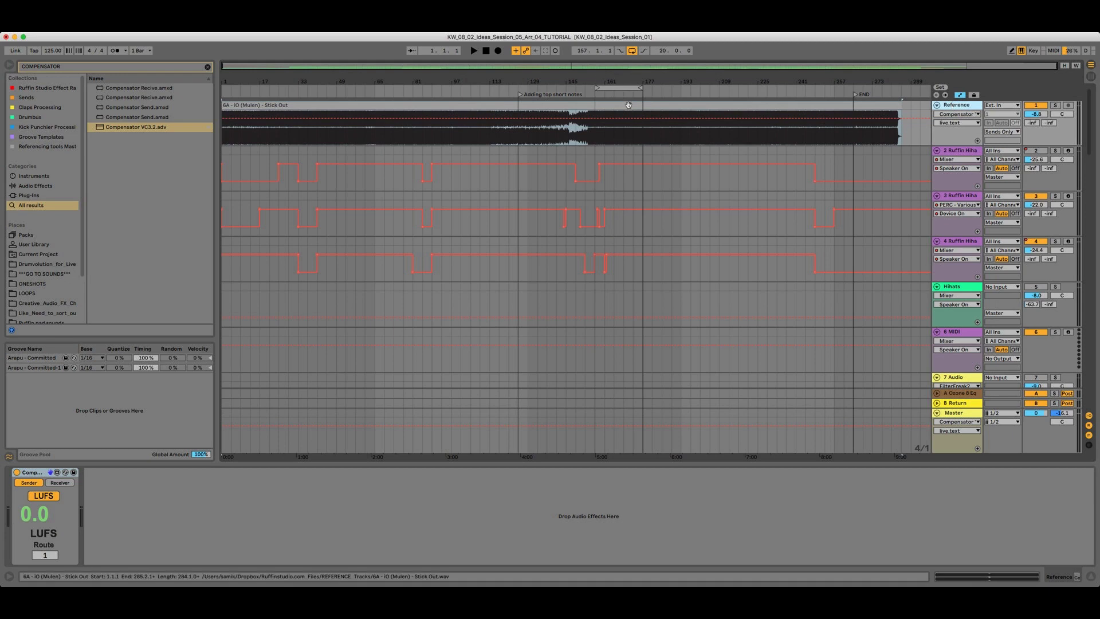
Step: Change the Reference track's Audio To routing from Sends Only to Master
left_click(1011, 133)
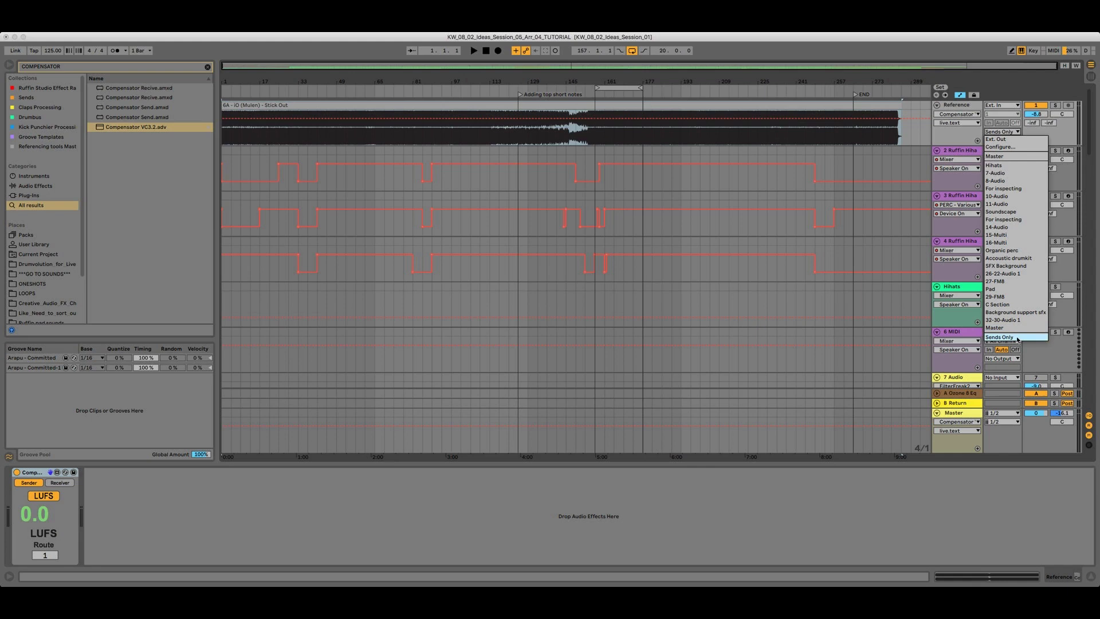
left_click(1046, 337)
left_click(1009, 133)
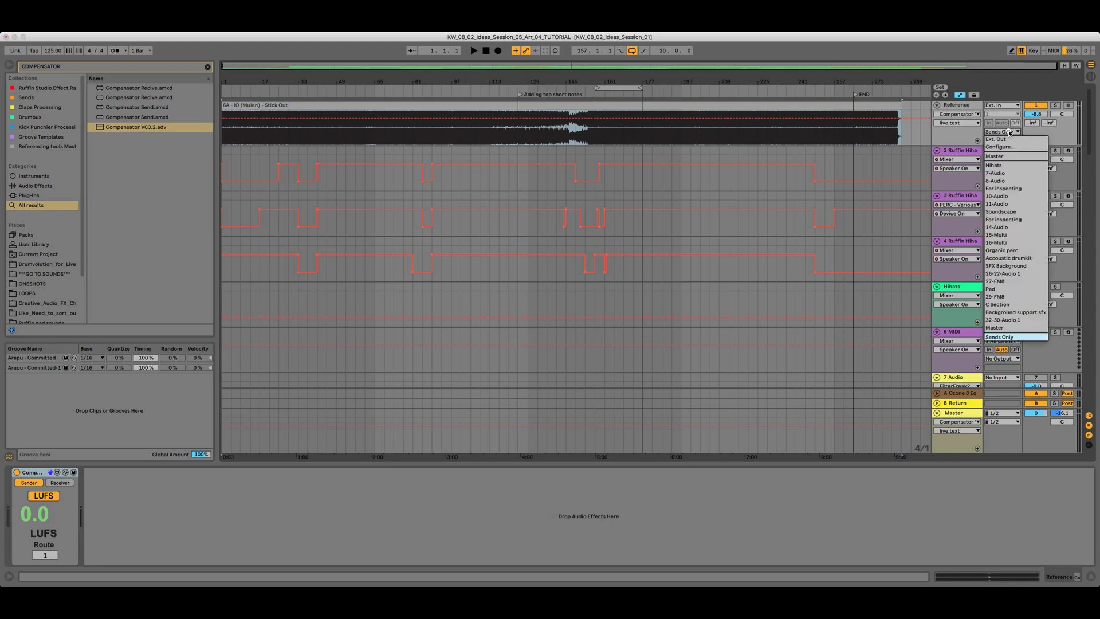
left_click(953, 418)
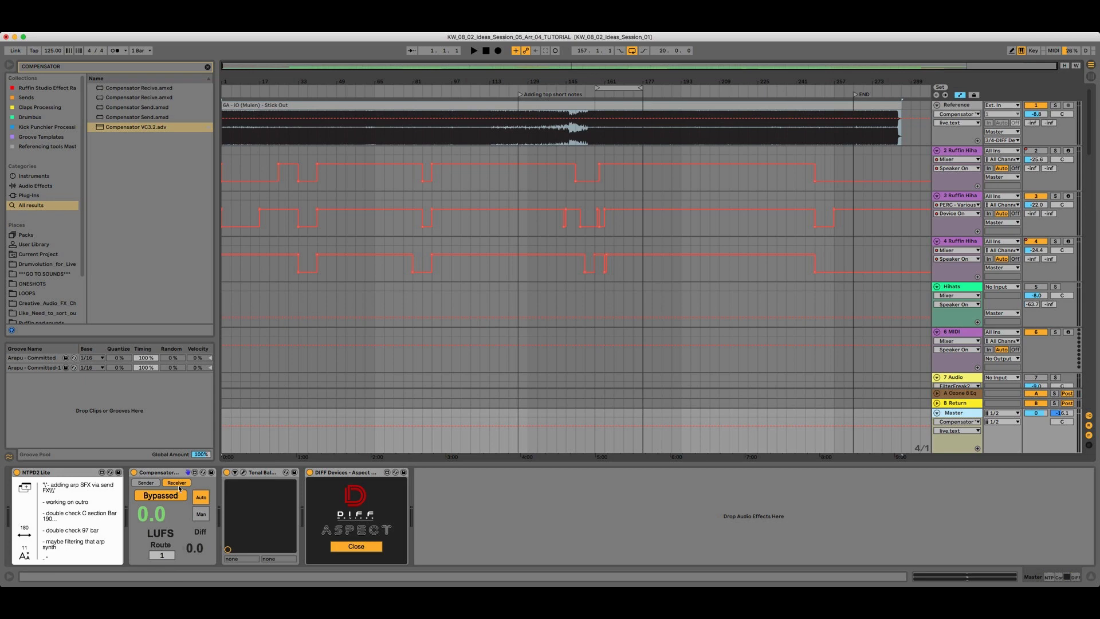
Step: Set the Reference track's output back to Sends Only and keep its Compensator in sender mode
left_click(1012, 130)
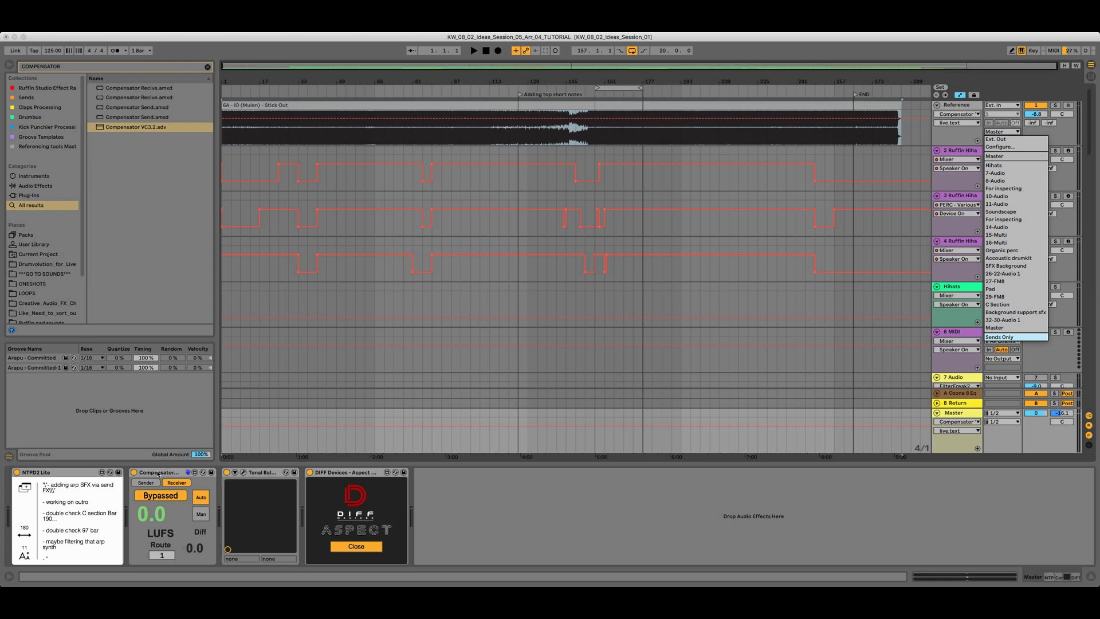
key("Return")
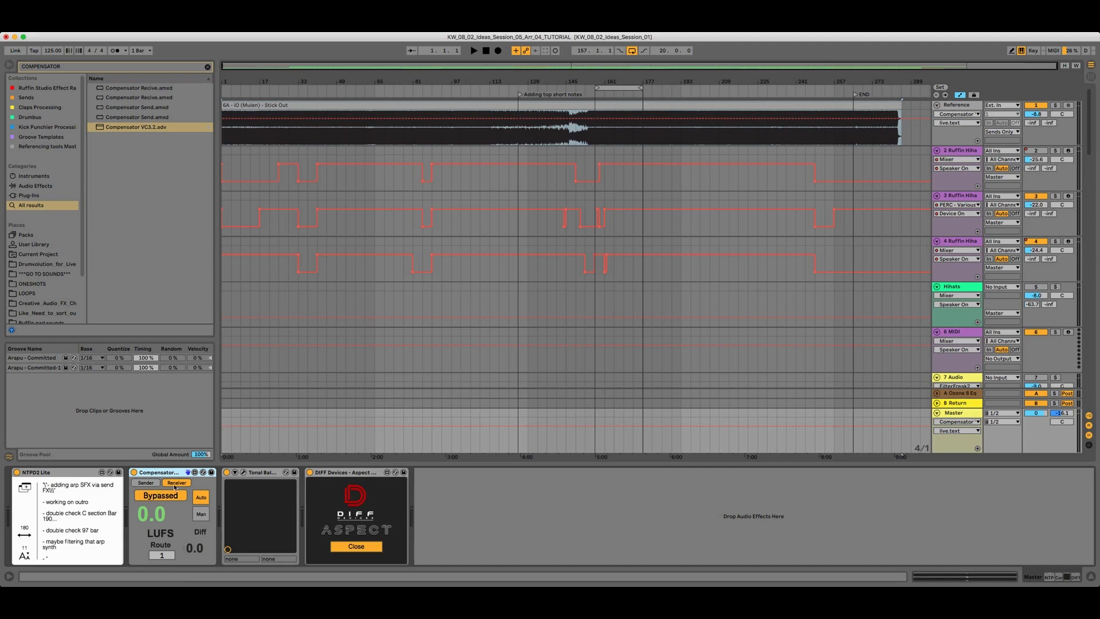
left_click(145, 483)
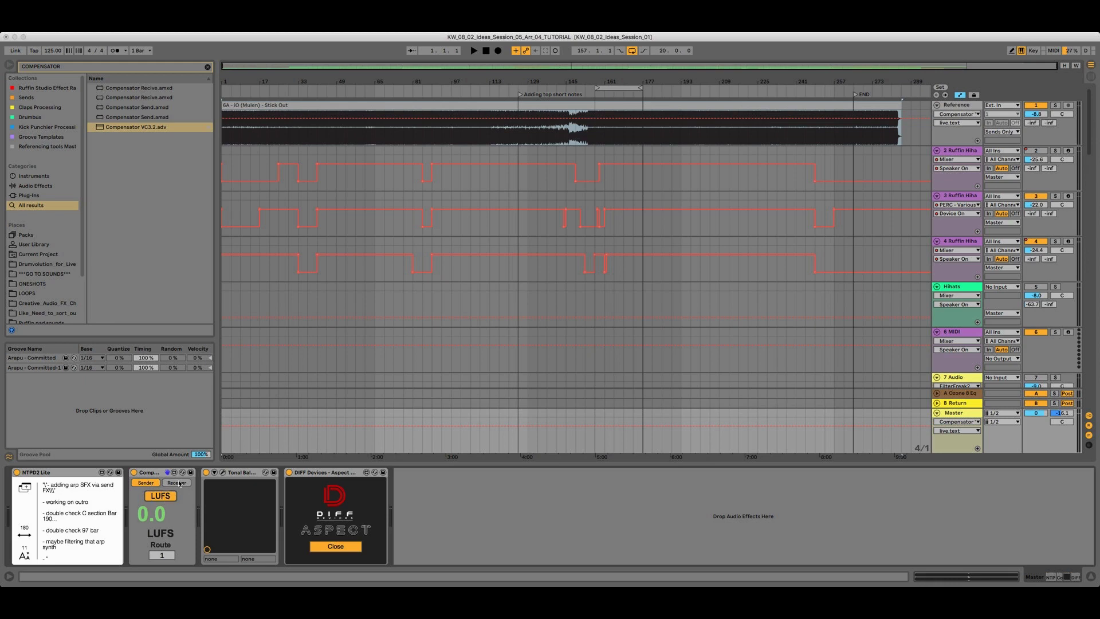
left_click(180, 483)
left_click(148, 483)
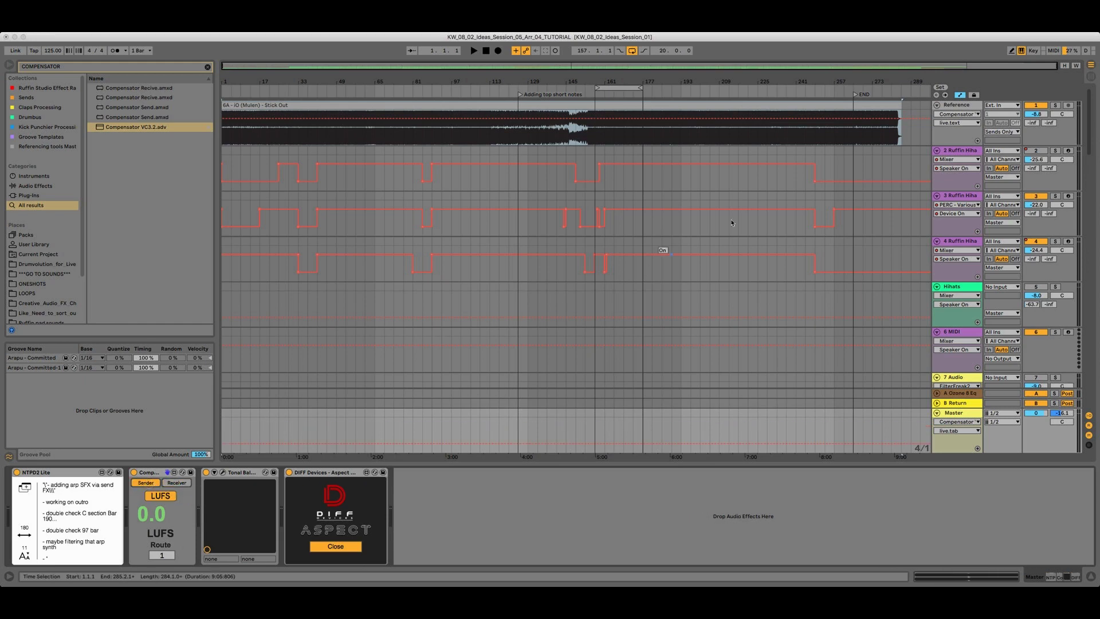
left_click(960, 105)
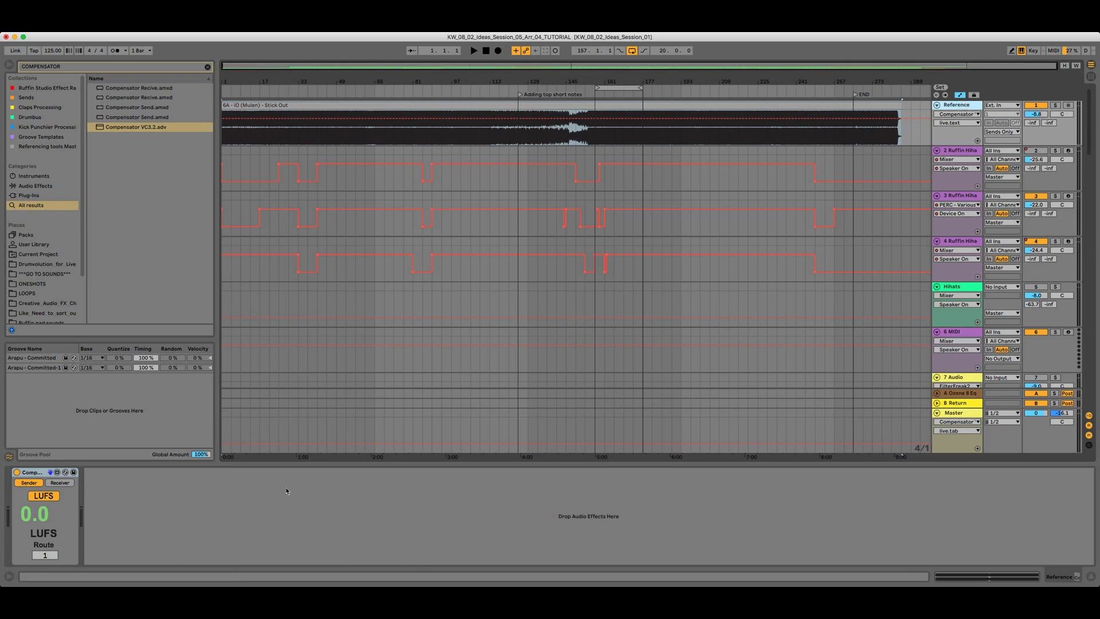
Step: Switch the Master Compensator to receiver mode, check its route, and enable Key Map mode
left_click(953, 413)
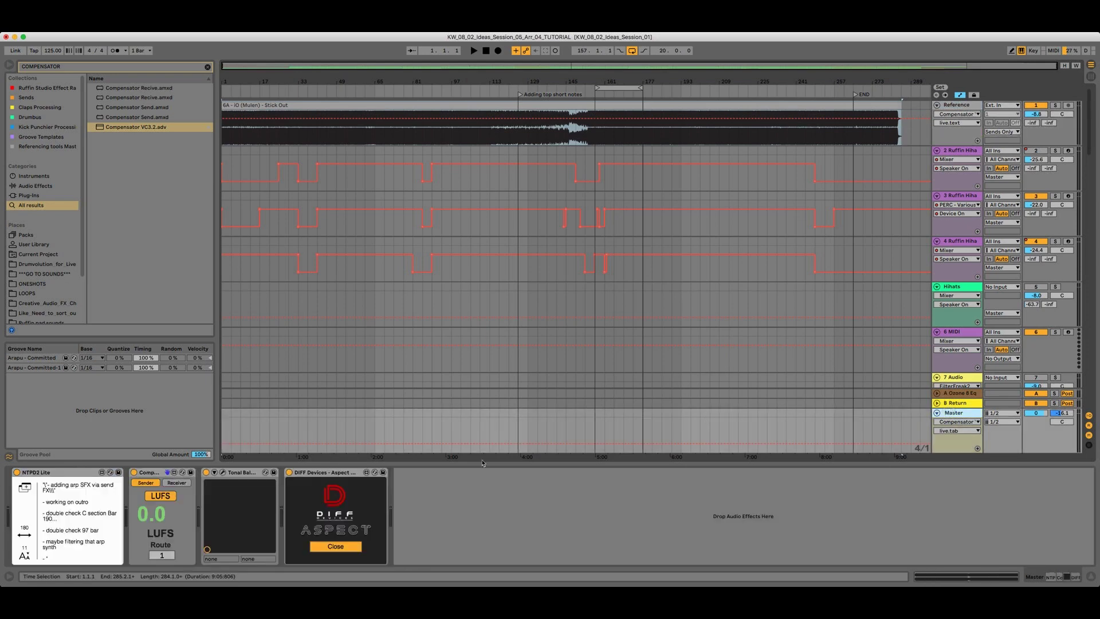
left_click(165, 484)
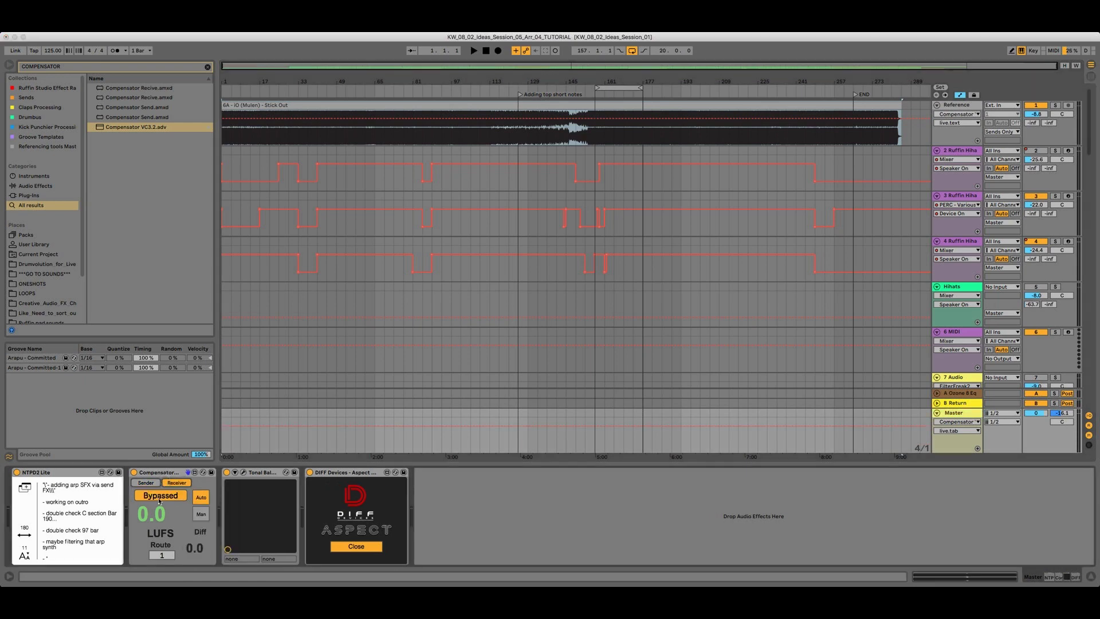
left_click(163, 556)
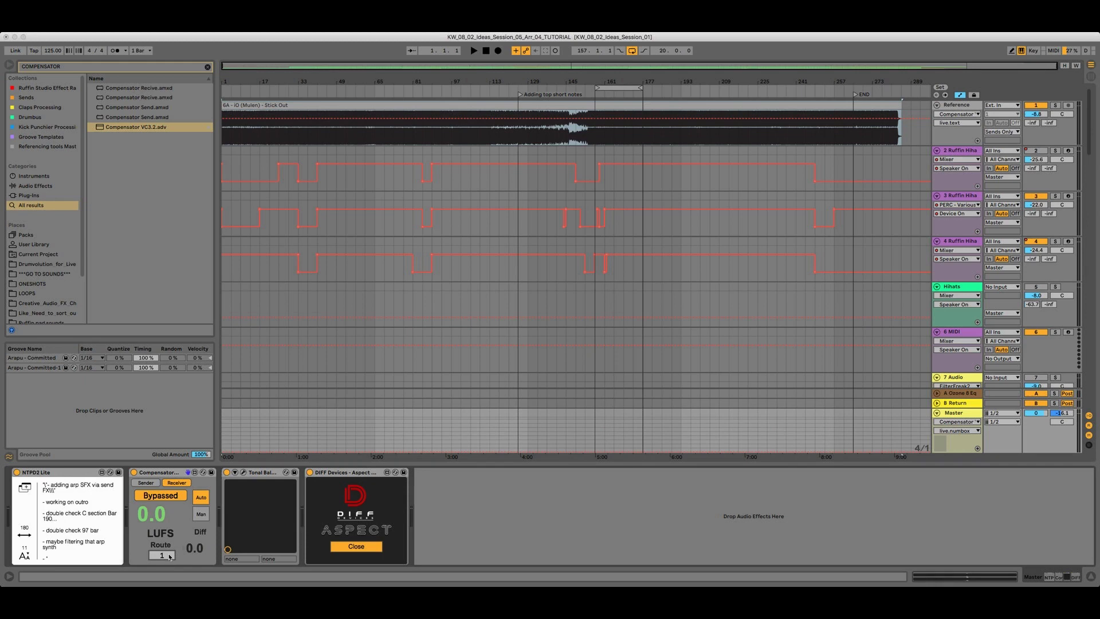
left_click(964, 106)
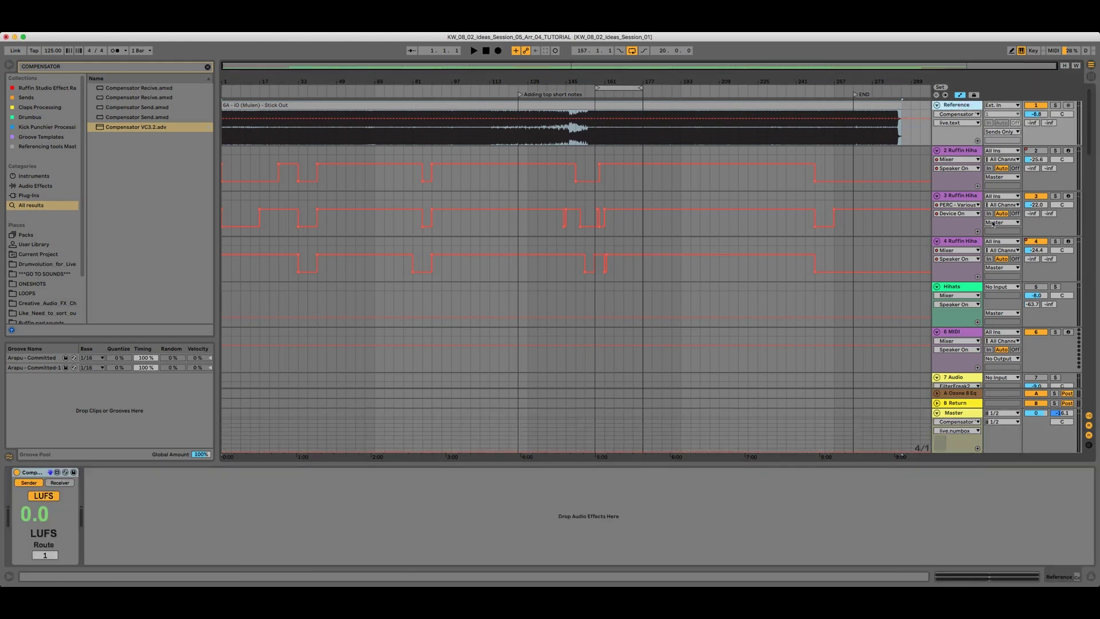
left_click(963, 413)
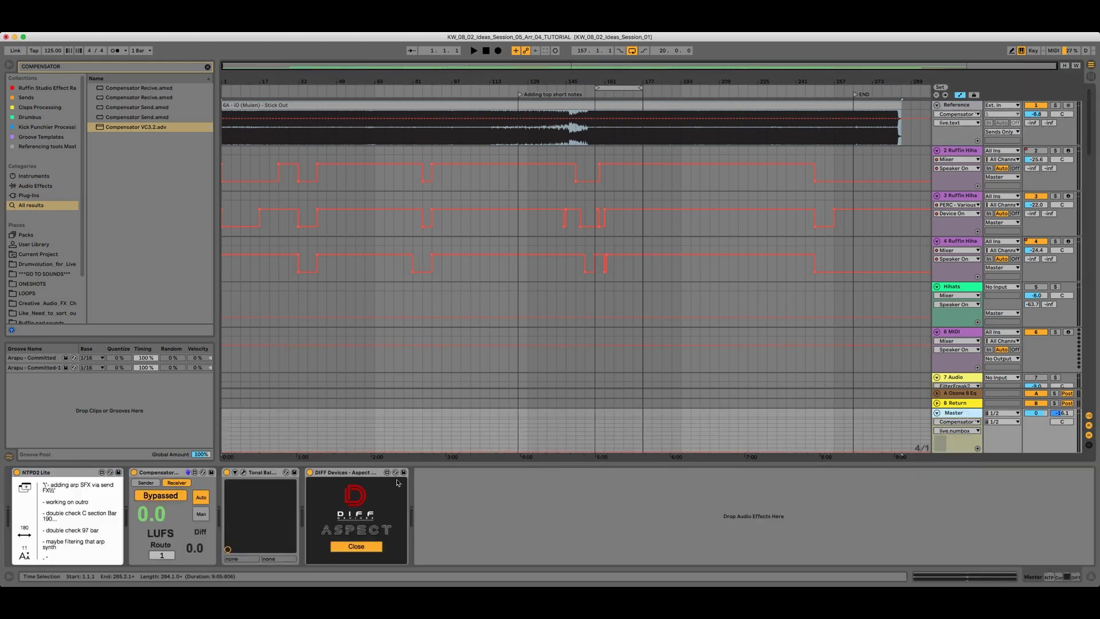
left_click(1033, 50)
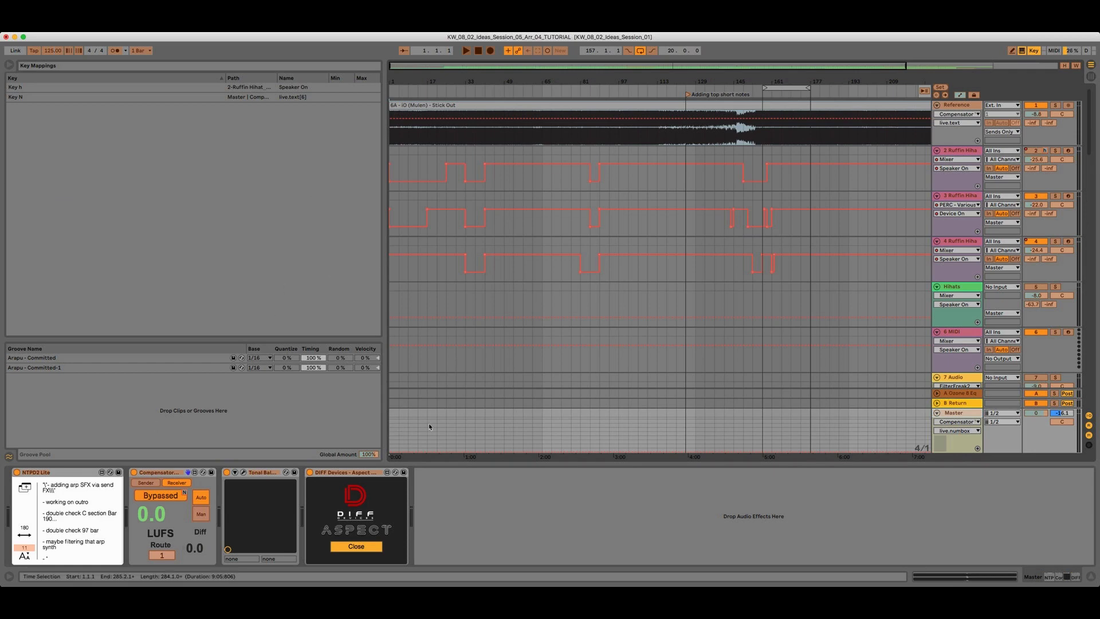
Step: Exit Key Map mode and use the mapped N key to switch the Master Compensator to Processed
left_click(1034, 51)
key("n")
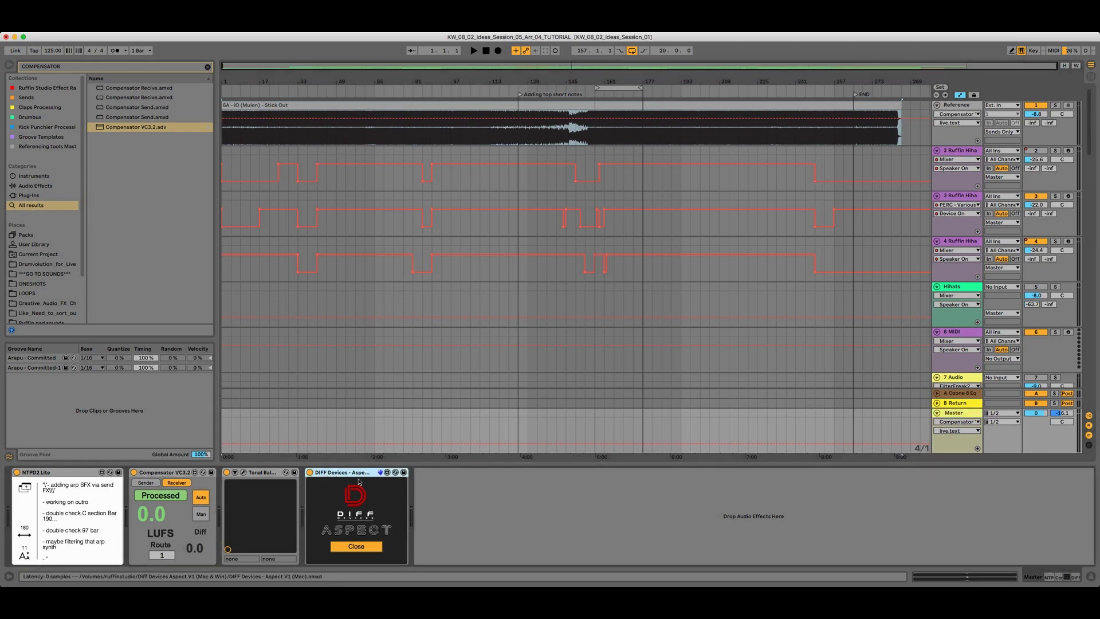
Step: Glance at Aspect, select looped bars 157–177, and clear the COMPENSATOR browser search
left_click(368, 544)
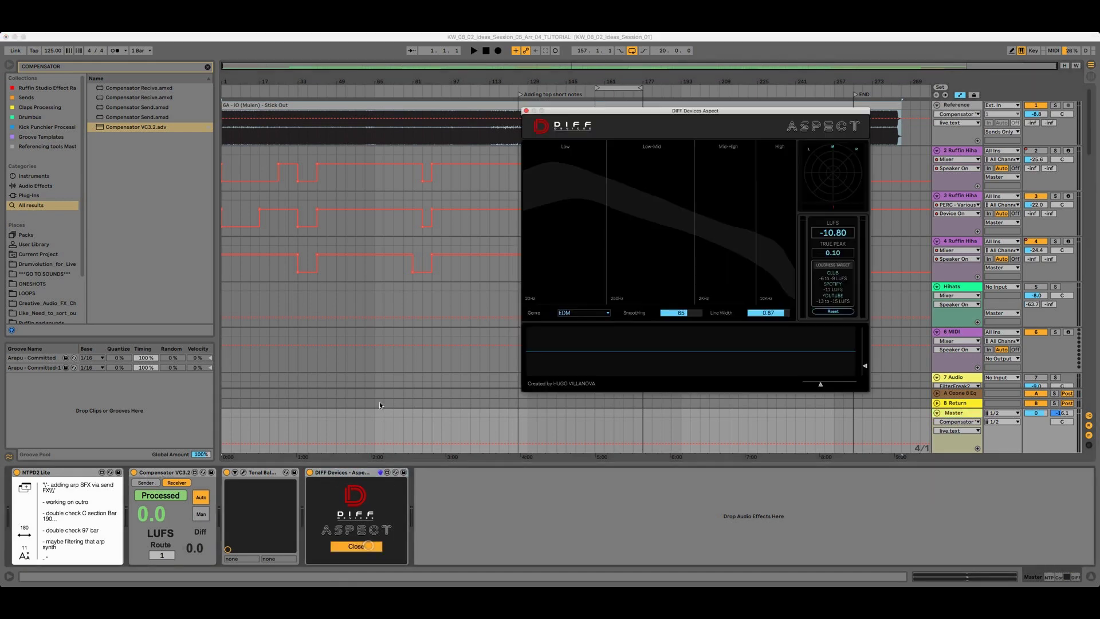
left_click(602, 87)
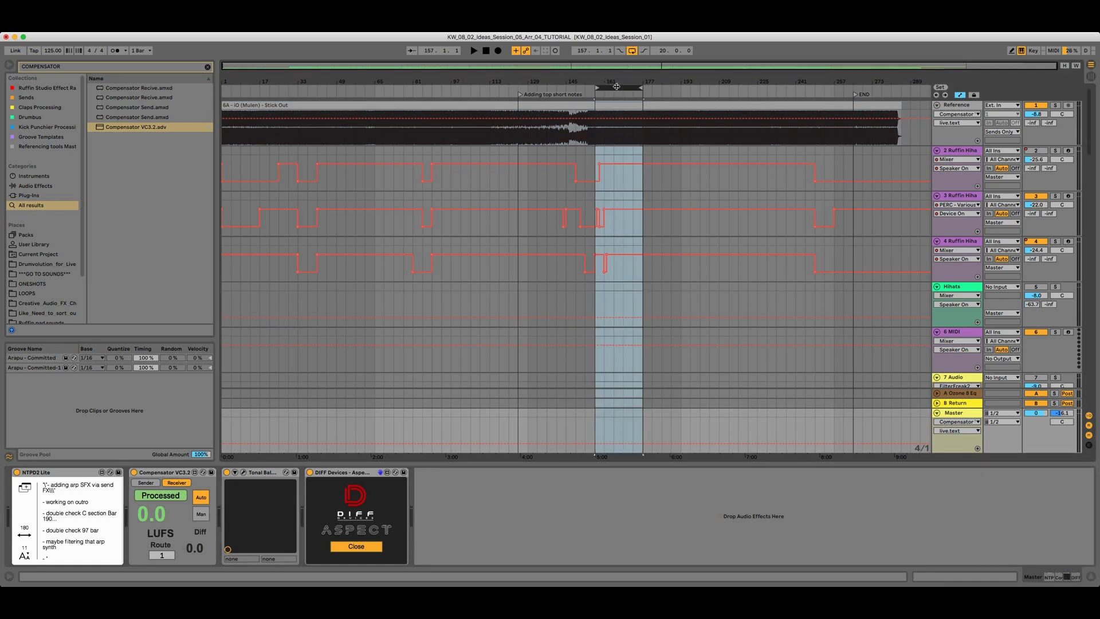
left_click(166, 475)
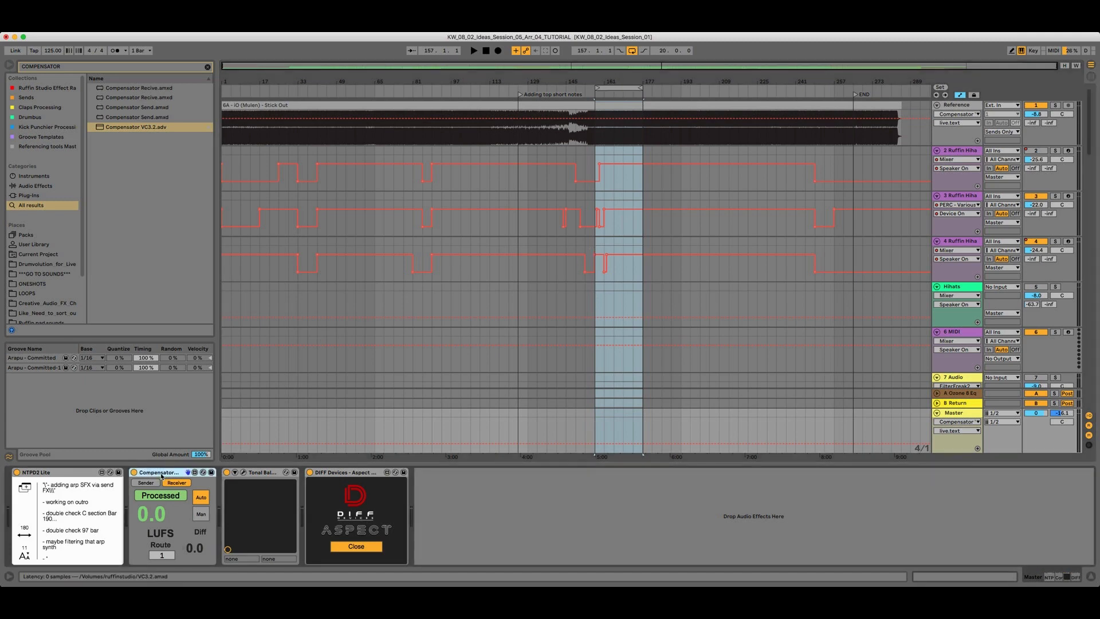
left_click(961, 106)
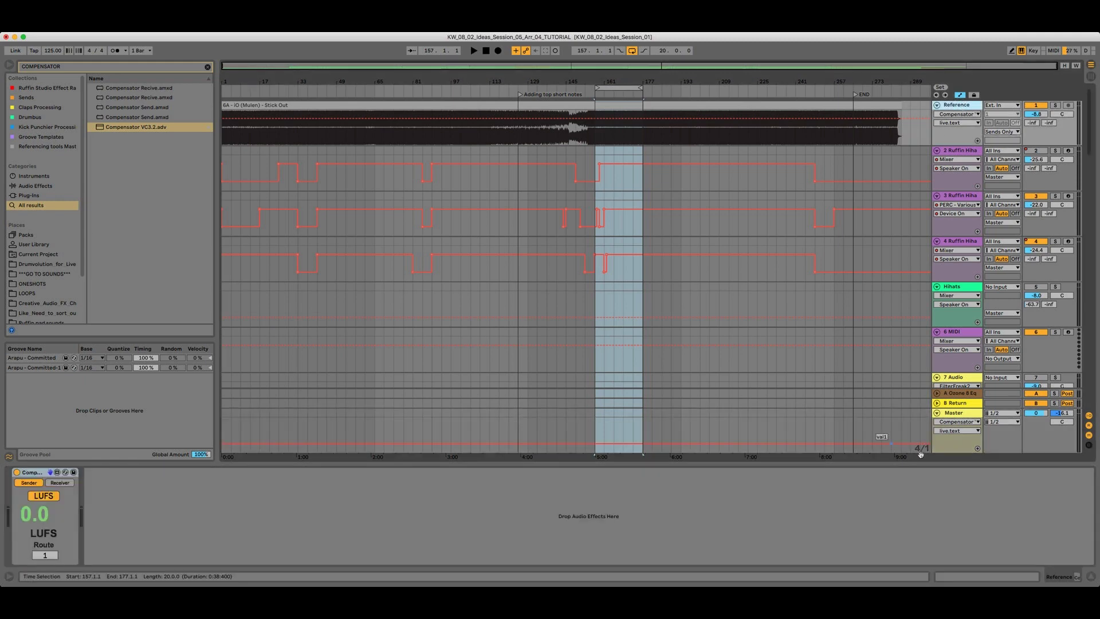
left_click(953, 413)
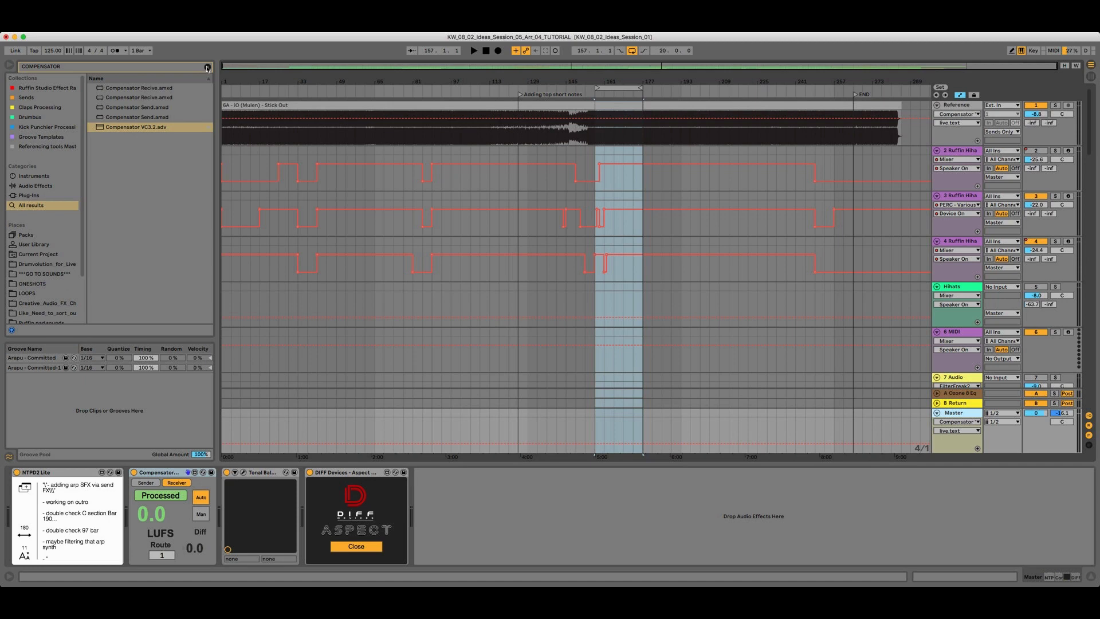
left_click(205, 67)
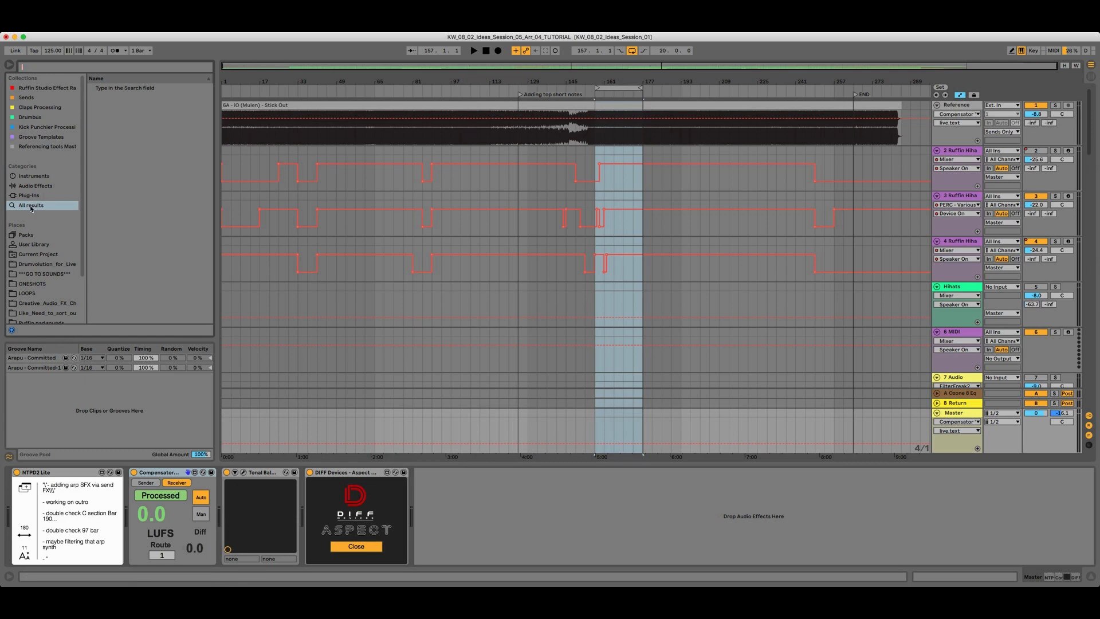
Step: Insert a Limiter on the Master chain just before the Compensator
type("LIMITER")
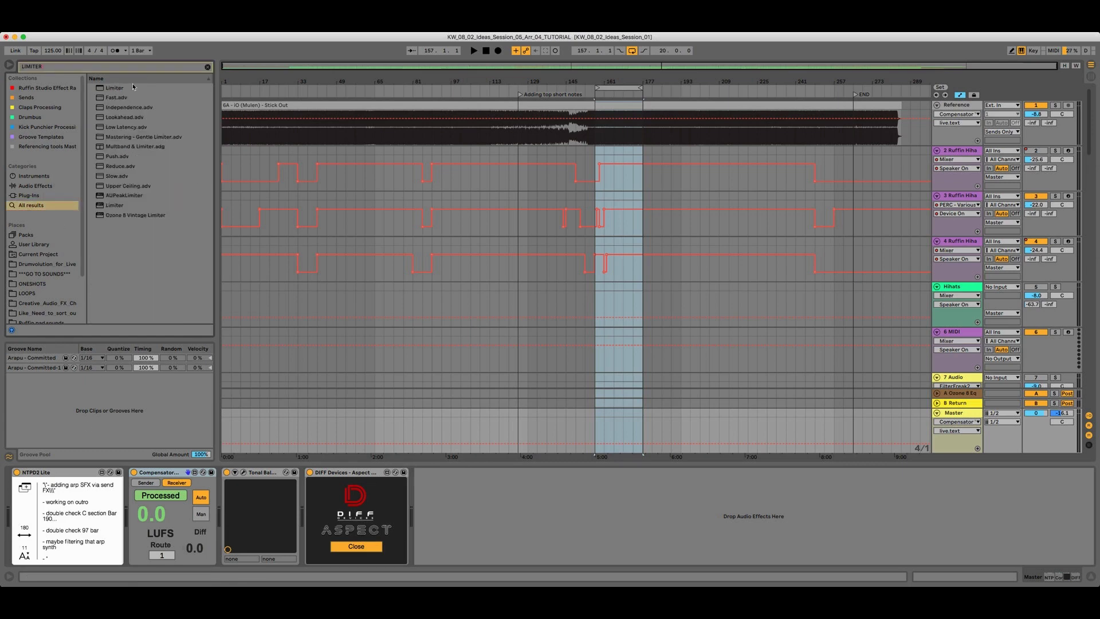
left_click_drag(120, 92, 148, 417)
left_click(207, 67)
Step: Play the loop, A/B the Limiter on and off, stop, and leave it switched on
key("space")
left_click(962, 415)
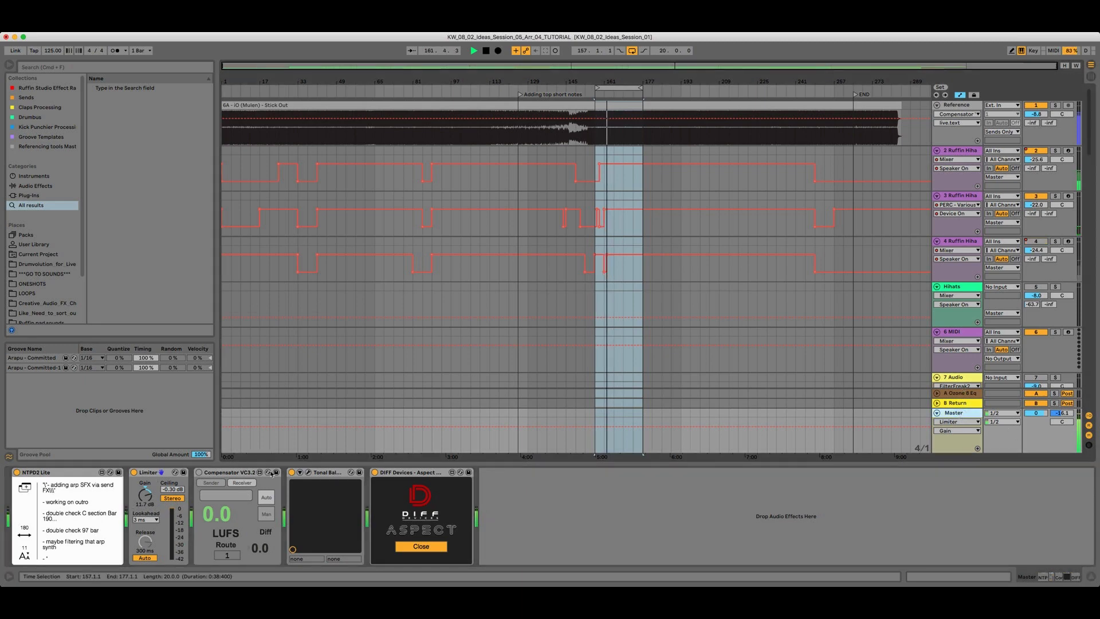
left_click(135, 473)
left_click(135, 473)
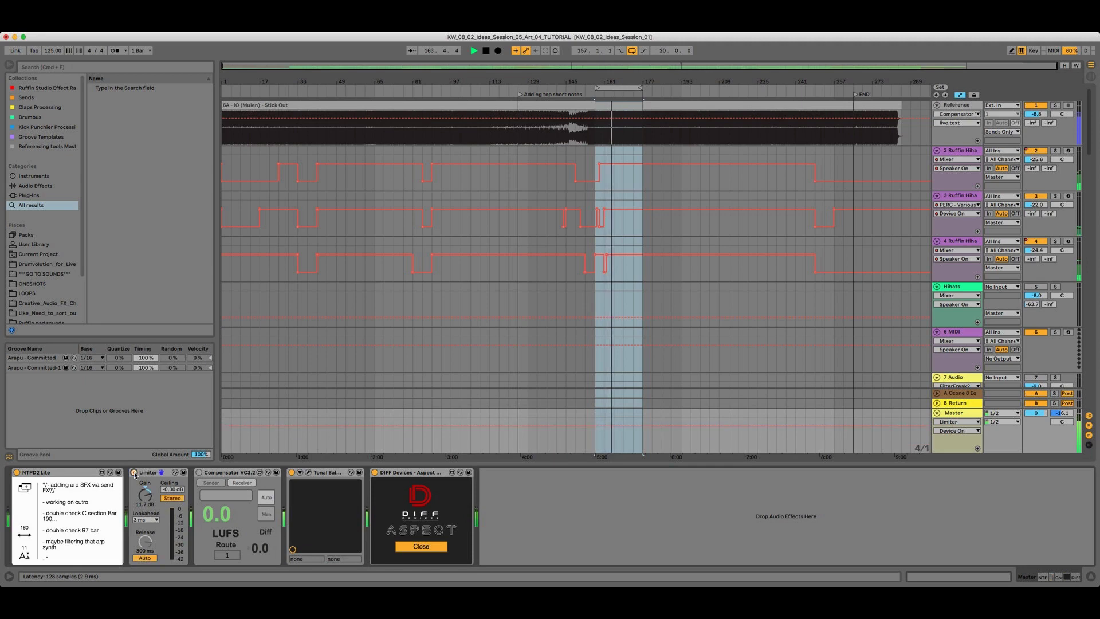
left_click(135, 473)
key("space")
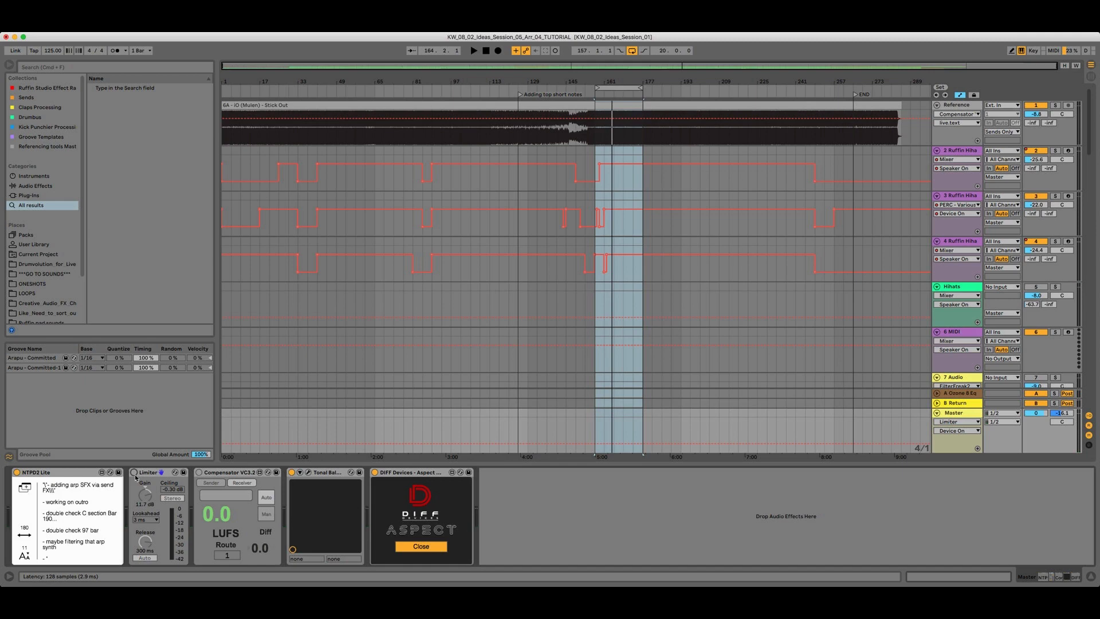
left_click(135, 474)
left_click(175, 69)
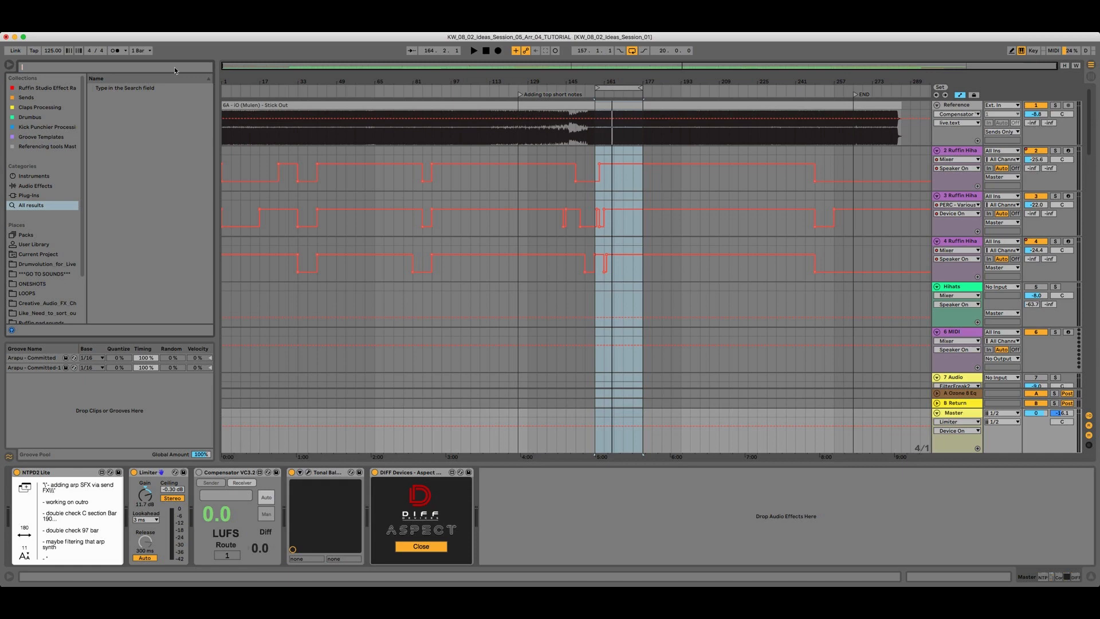
Step: Load Compensator VC3.2, paste a copy after the Limiter, set both to LUFS, and make the second a receiver
type("COMPEN")
double_click(136, 127)
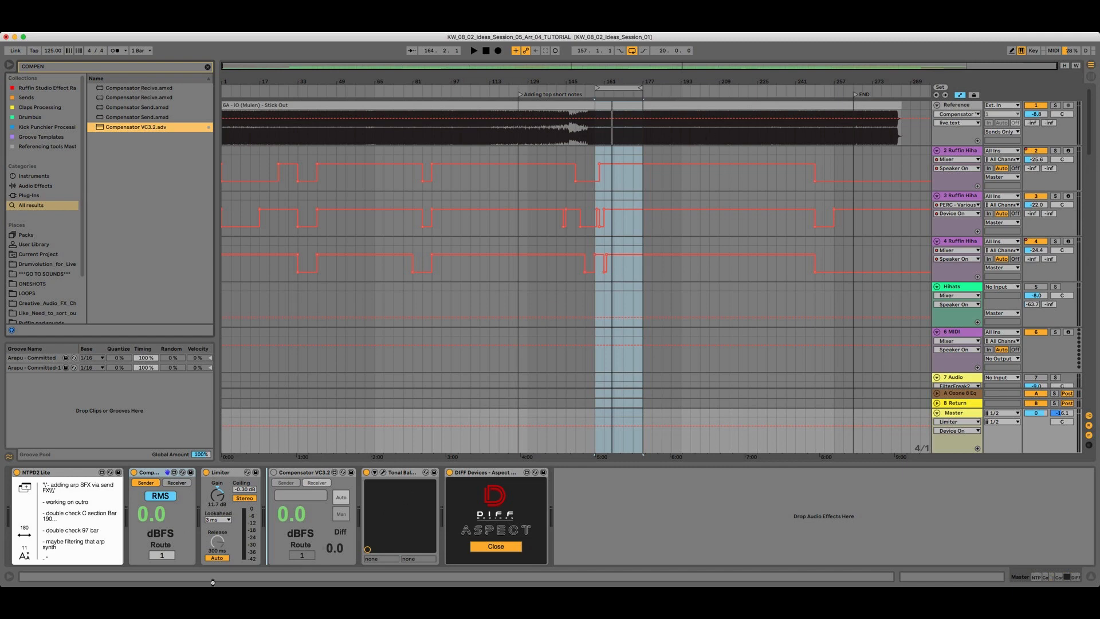
key("ctrl+v")
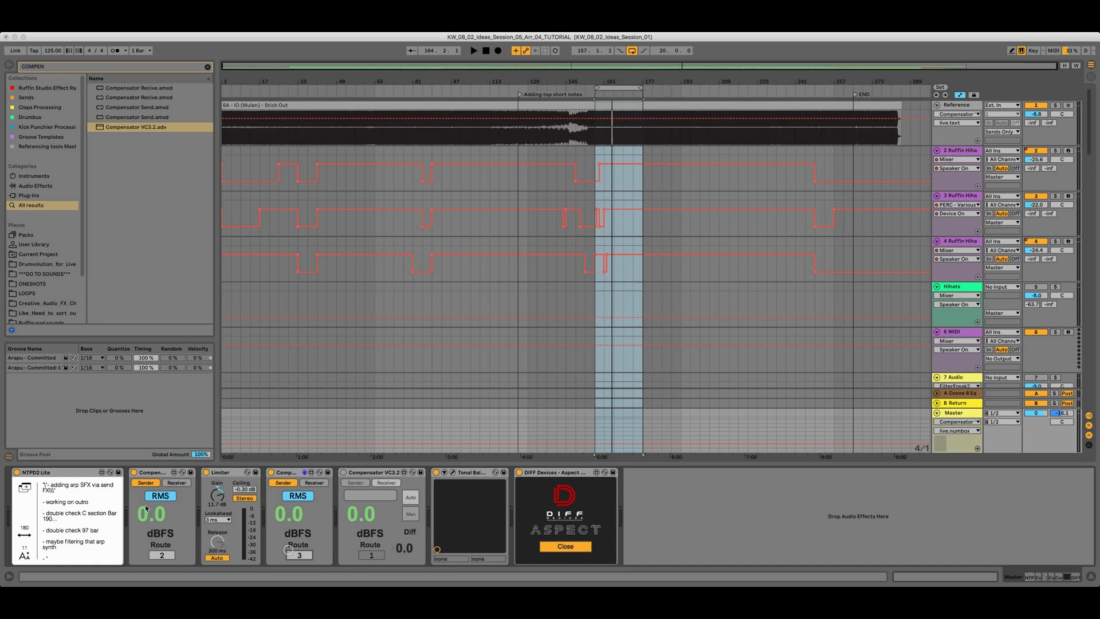
left_click(158, 496)
left_click(292, 496)
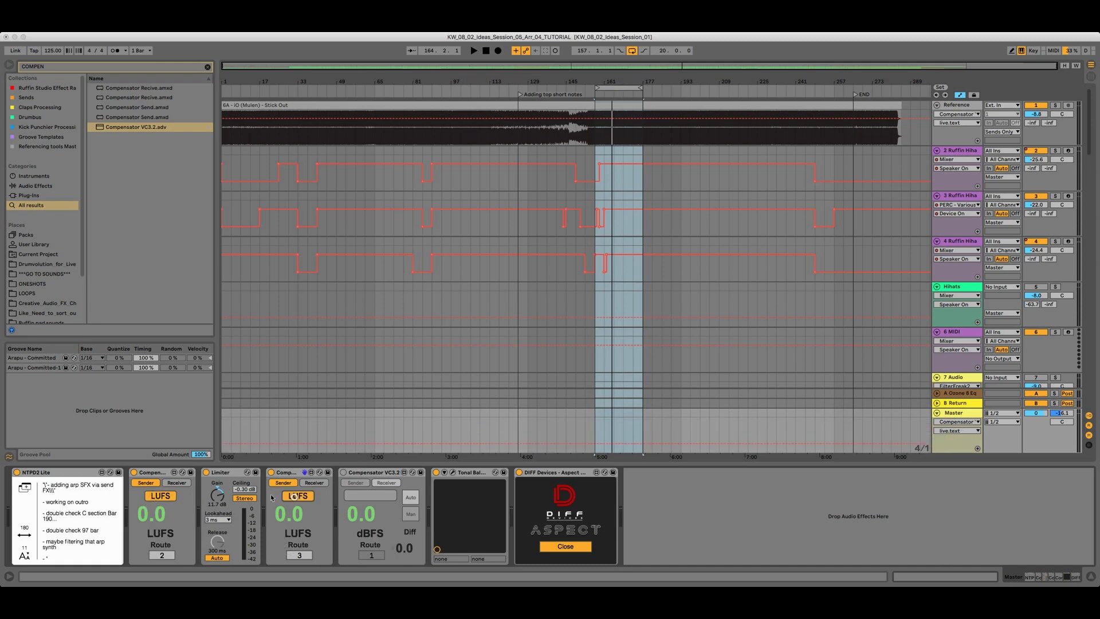
left_click(314, 483)
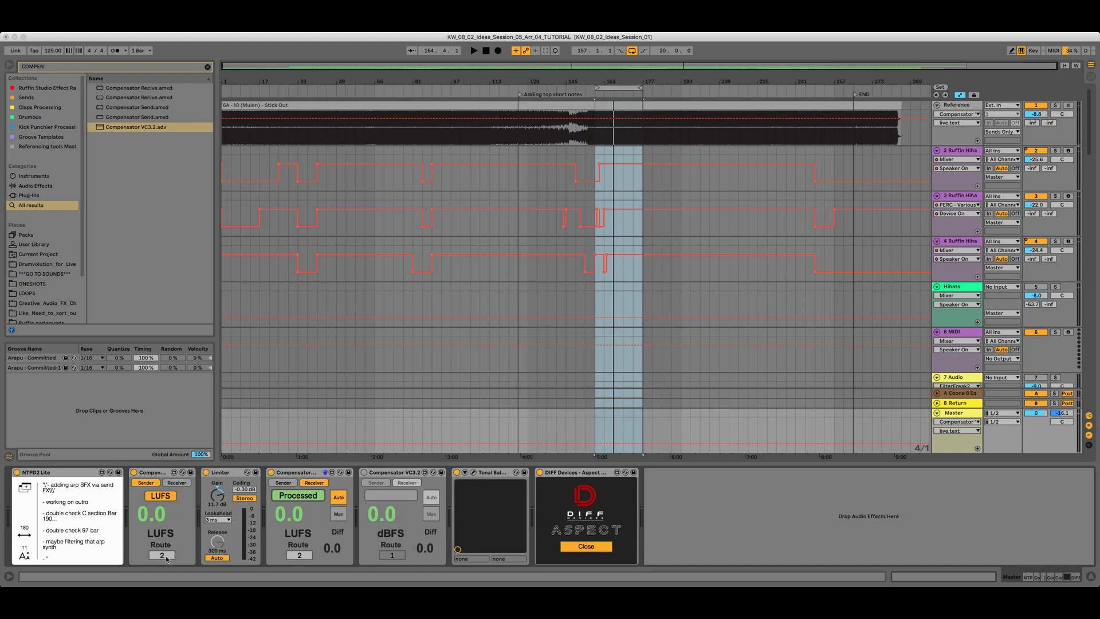
Step: Play the loop and A/B the post-Limiter Compensator between Bypassed and Processed
left_click(216, 486)
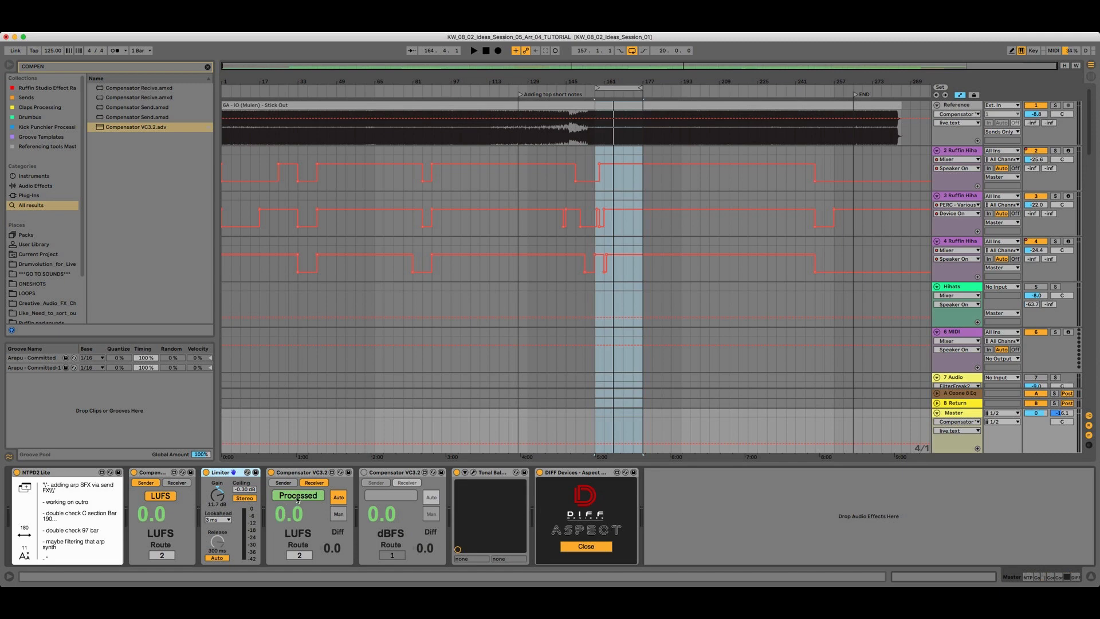
key("space")
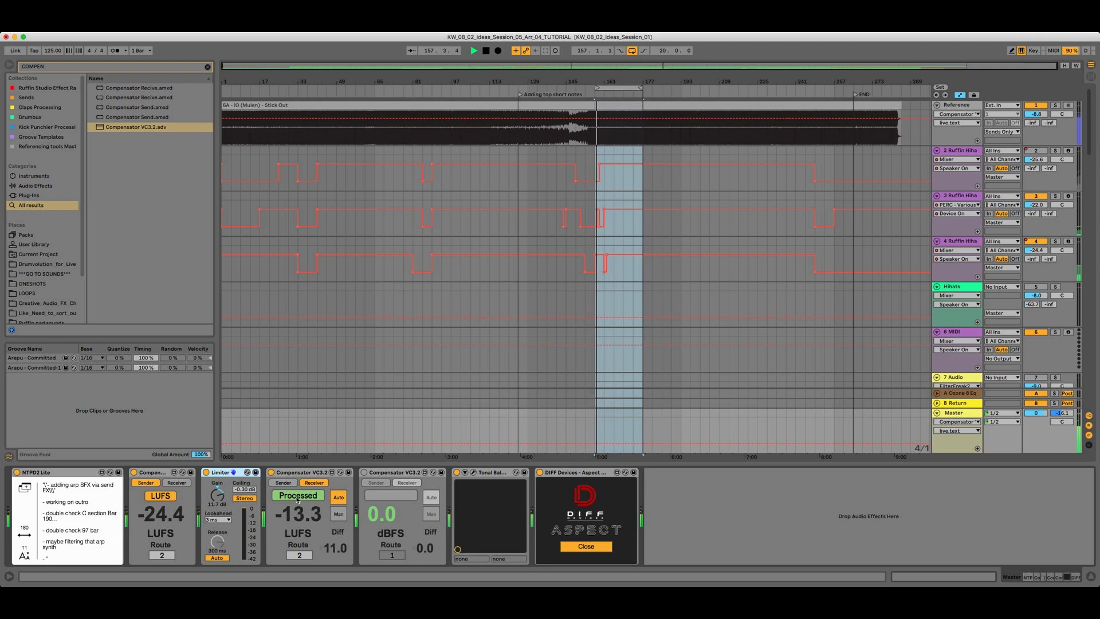
key("space")
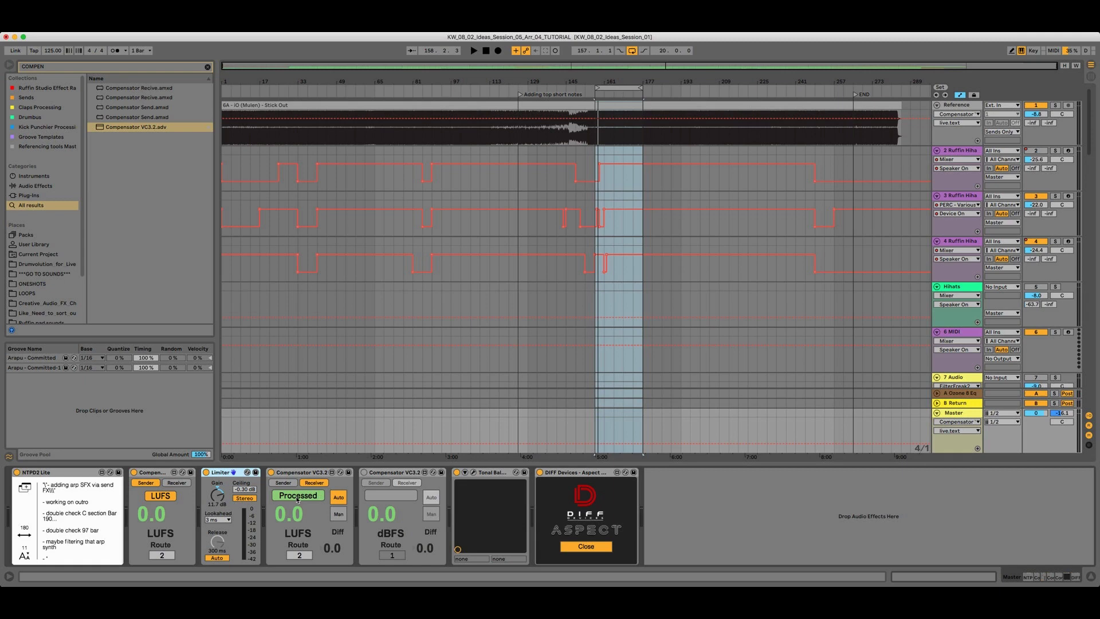
key("space")
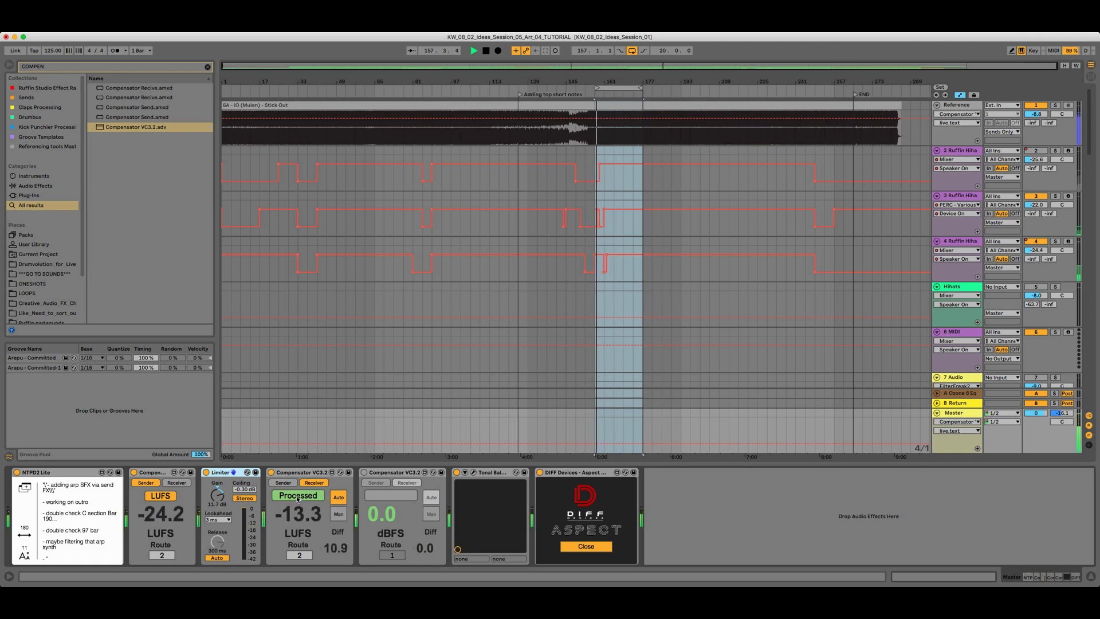
left_click(297, 495)
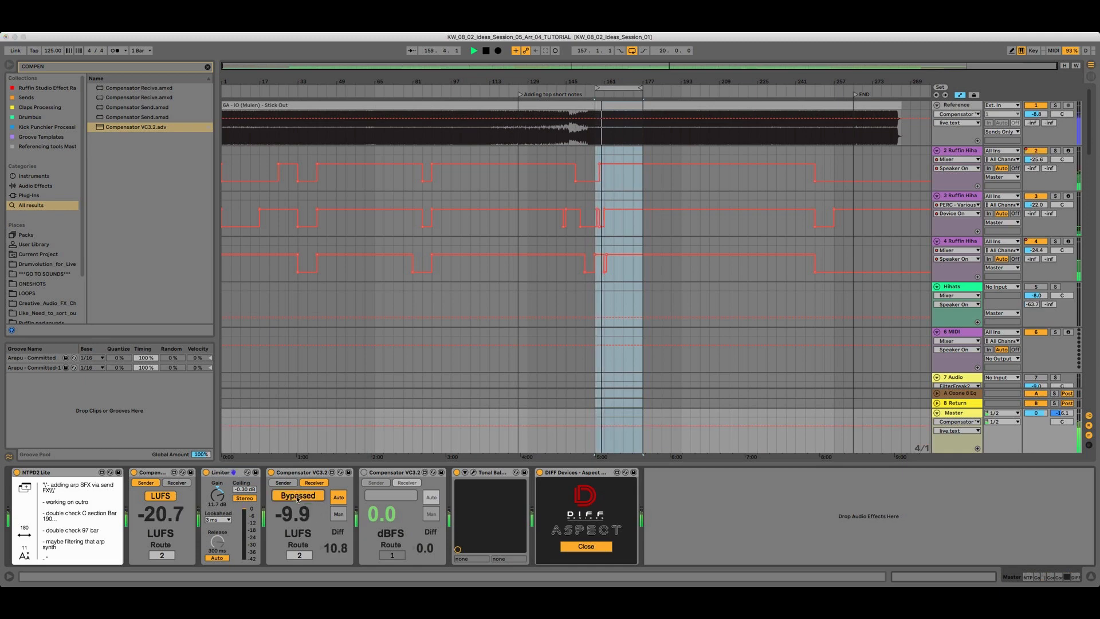
left_click(297, 496)
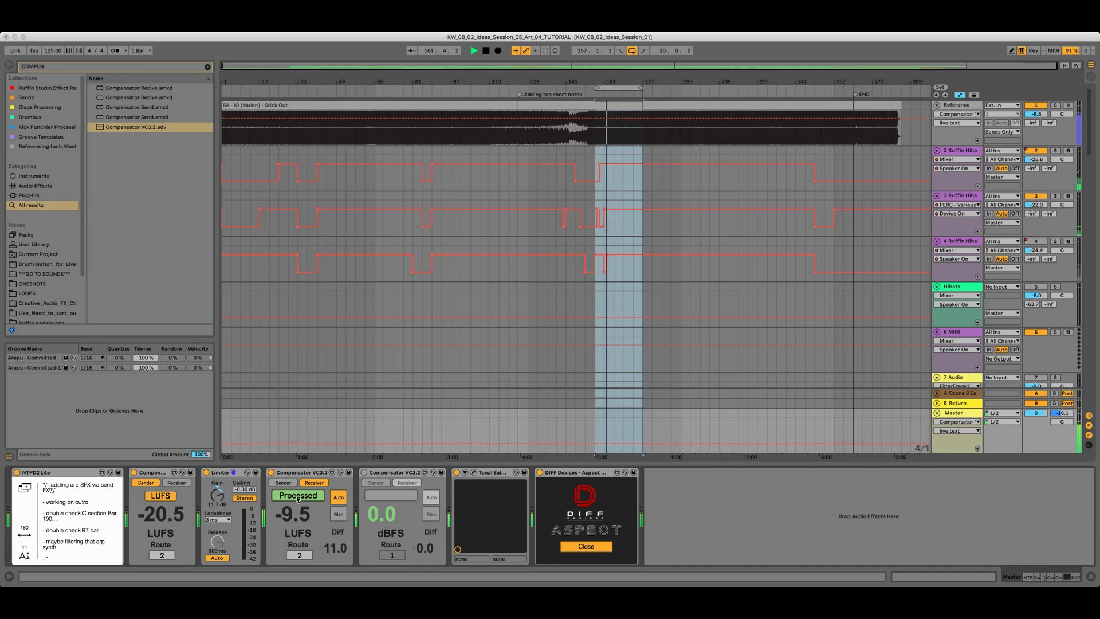
left_click(297, 496)
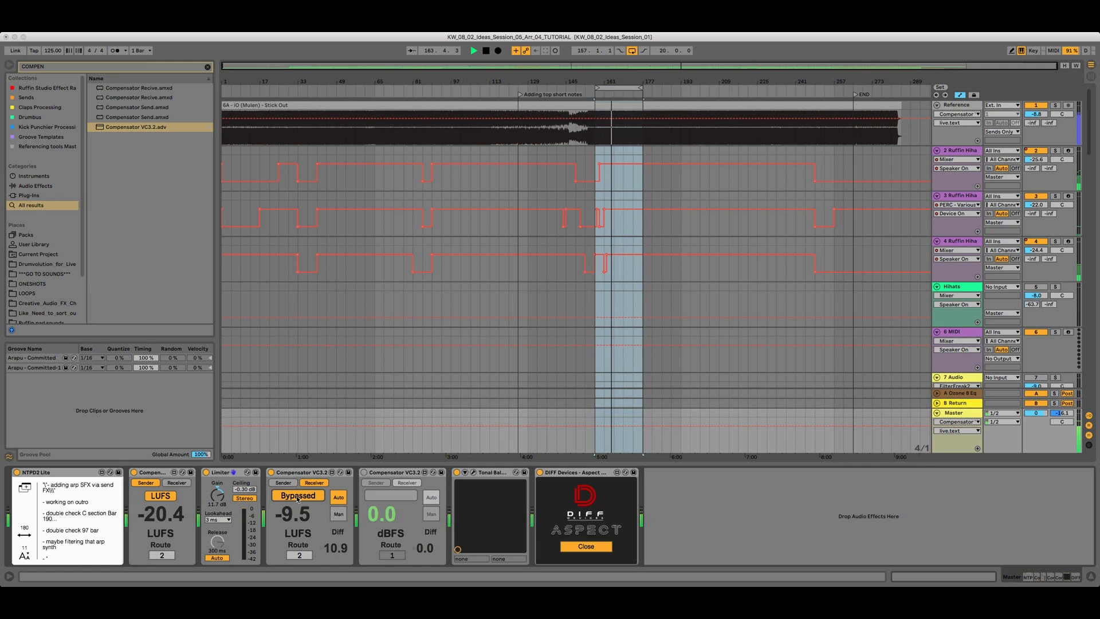
left_click(297, 496)
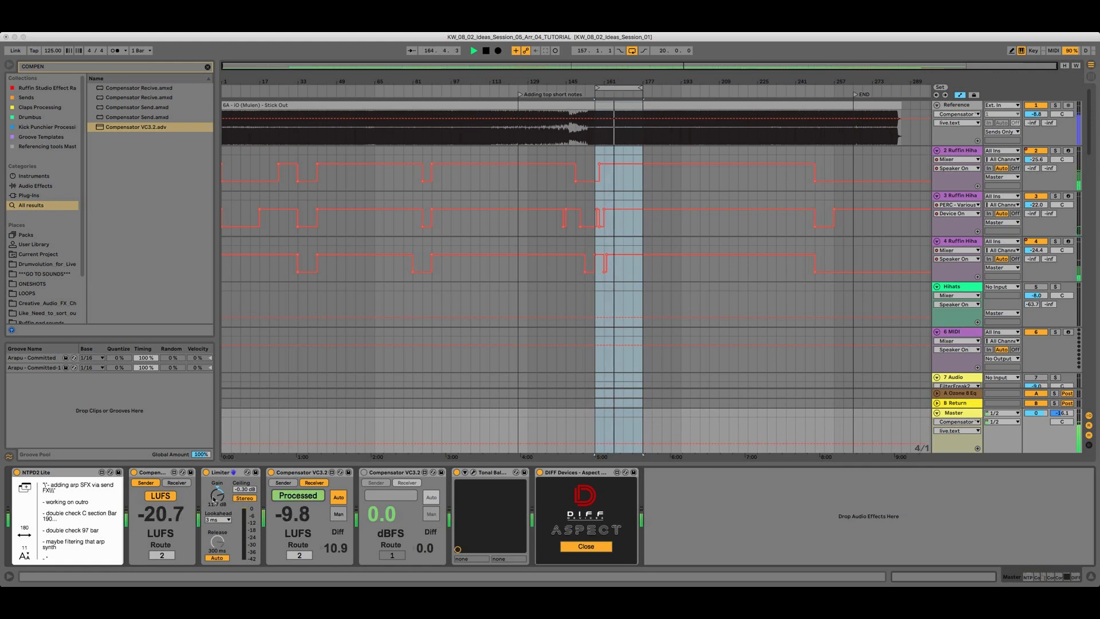
Step: Raise Limiter Gain to about 15.4 dB, re-compare compensation during playback, then stop
left_click_drag(218, 497, 220, 490)
left_click(307, 498)
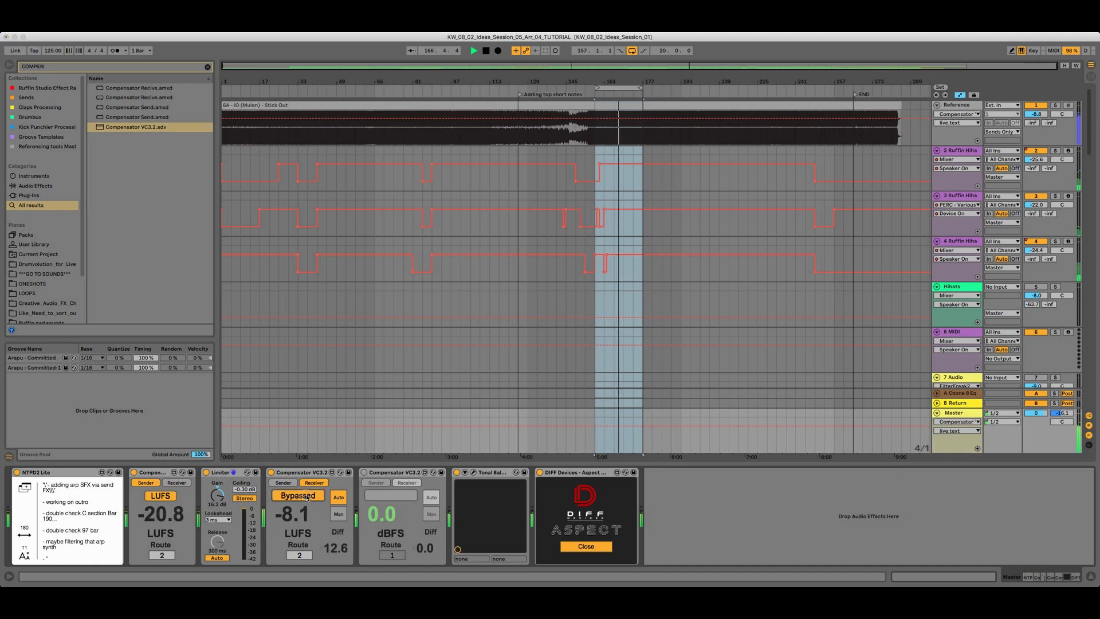
left_click(307, 496)
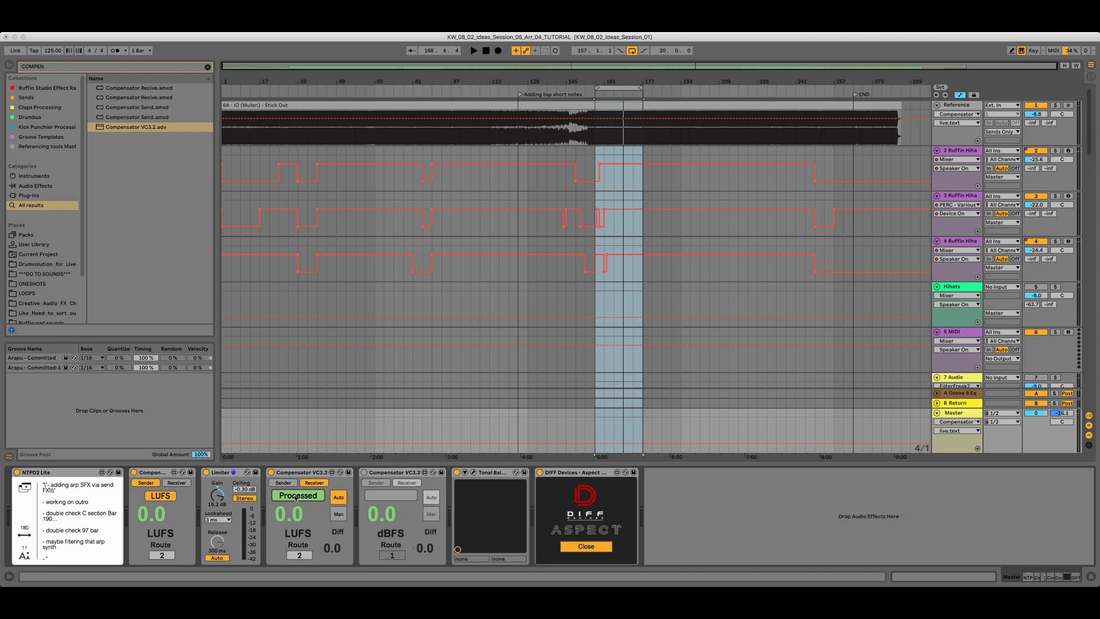
key("space")
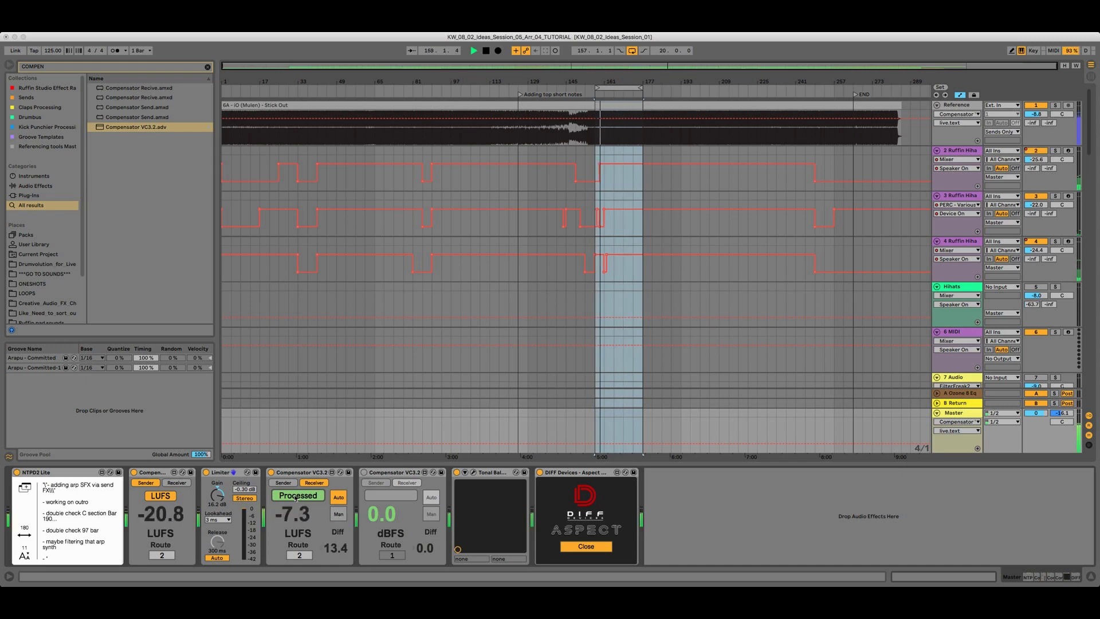
left_click(296, 496)
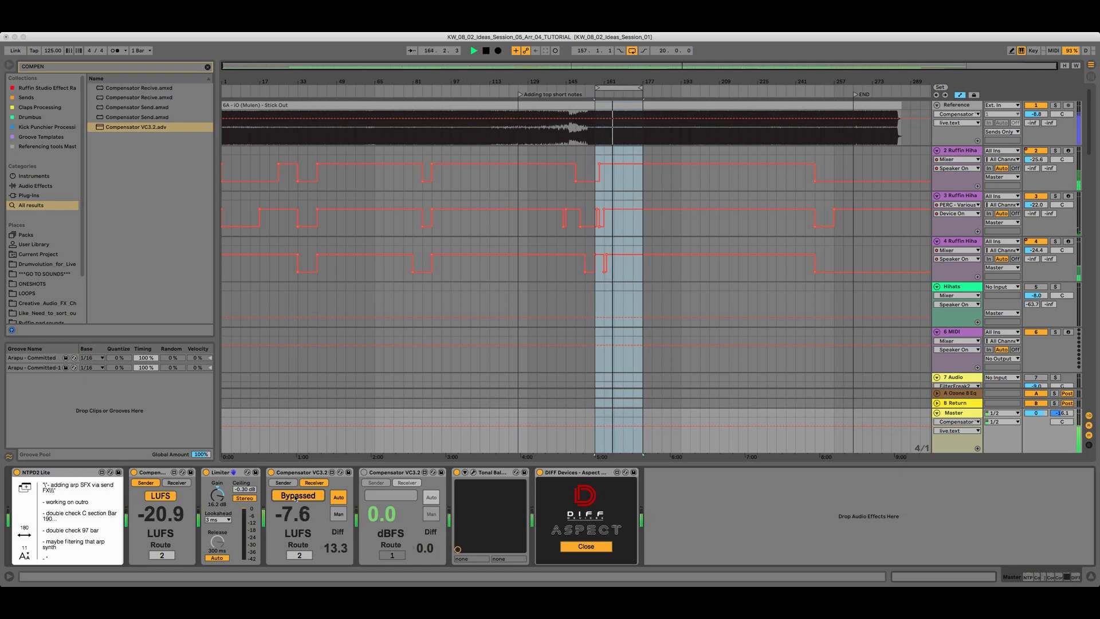
left_click(295, 496)
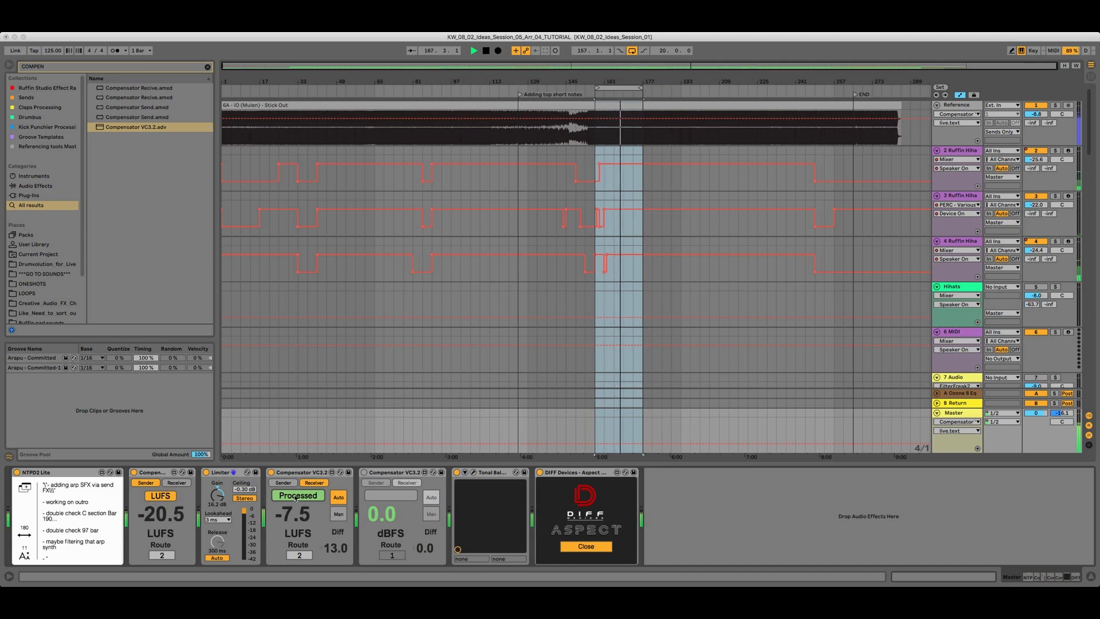
key("space")
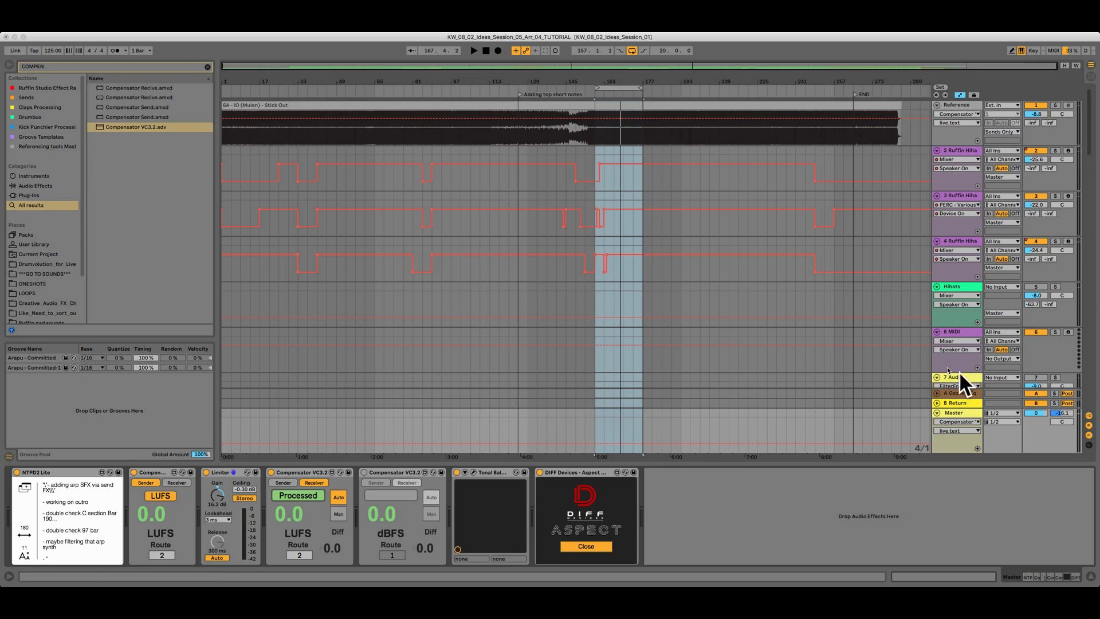
Step: Scroll down to tracks 29–33 and move the SPECTR strip off the track headers
scroll(956, 372, "down", 15)
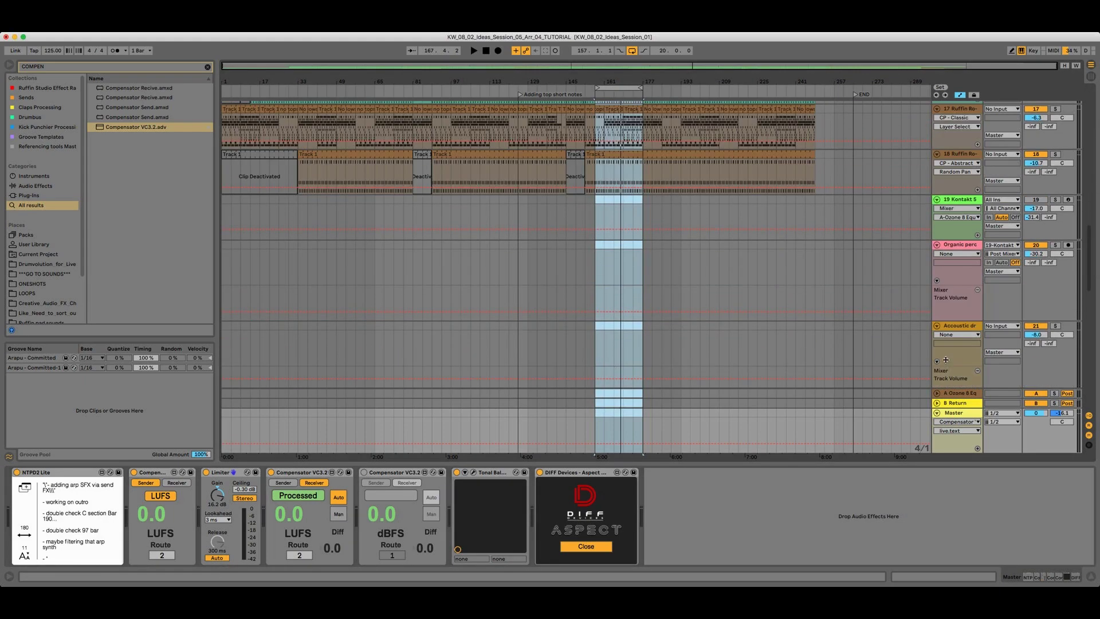
scroll(946, 362, "down", 12)
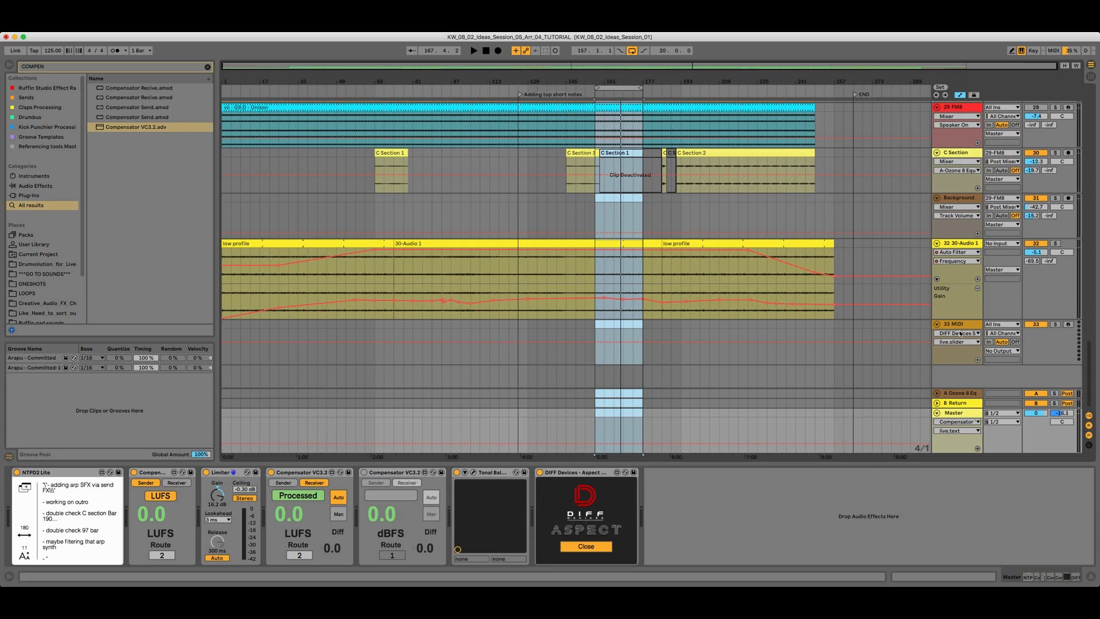
left_click_drag(942, 169, 1022, 152)
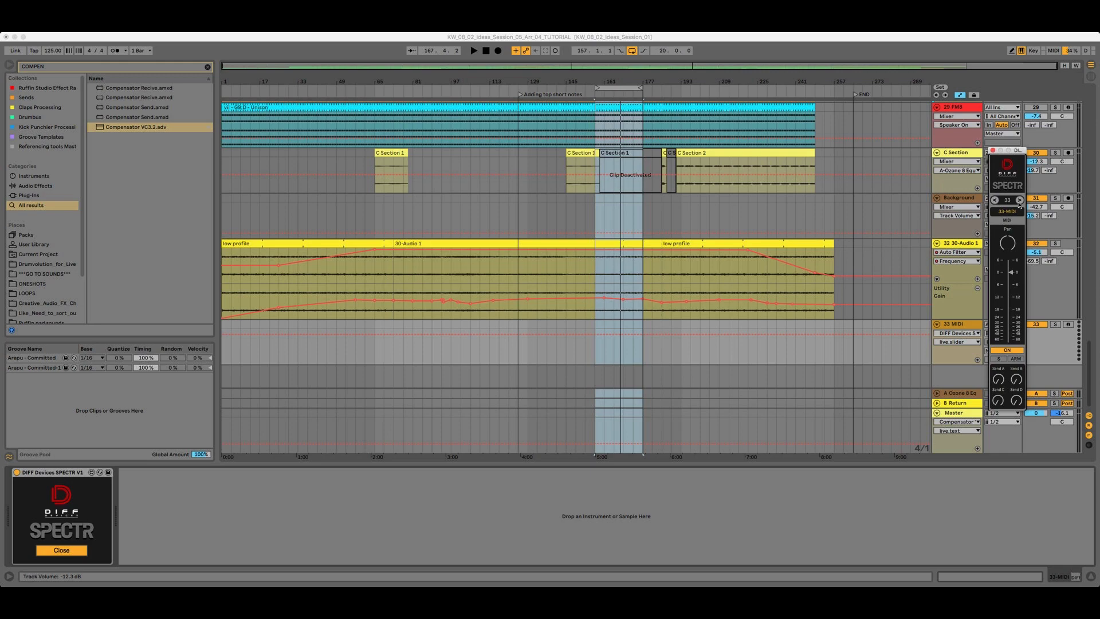
Step: Step SPECTR back past 29-FM8 and 12-Soundscape to 2-Ruffin hihat, then forward one track
left_click(994, 200)
left_click(994, 200)
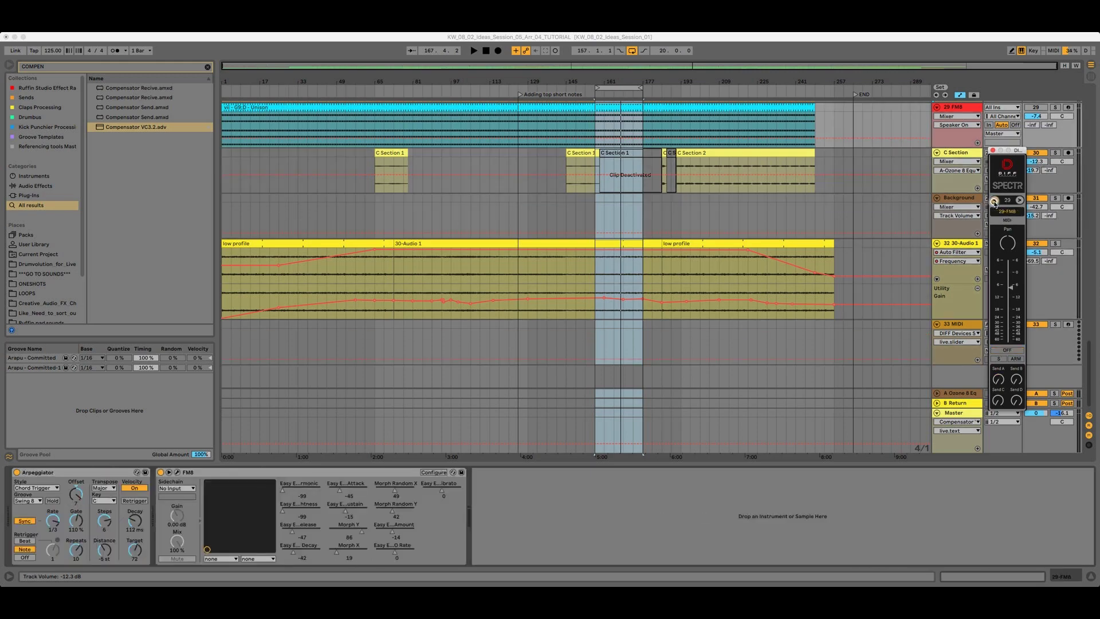
left_click(994, 201)
left_click(995, 201)
left_click(994, 200)
left_click(994, 200)
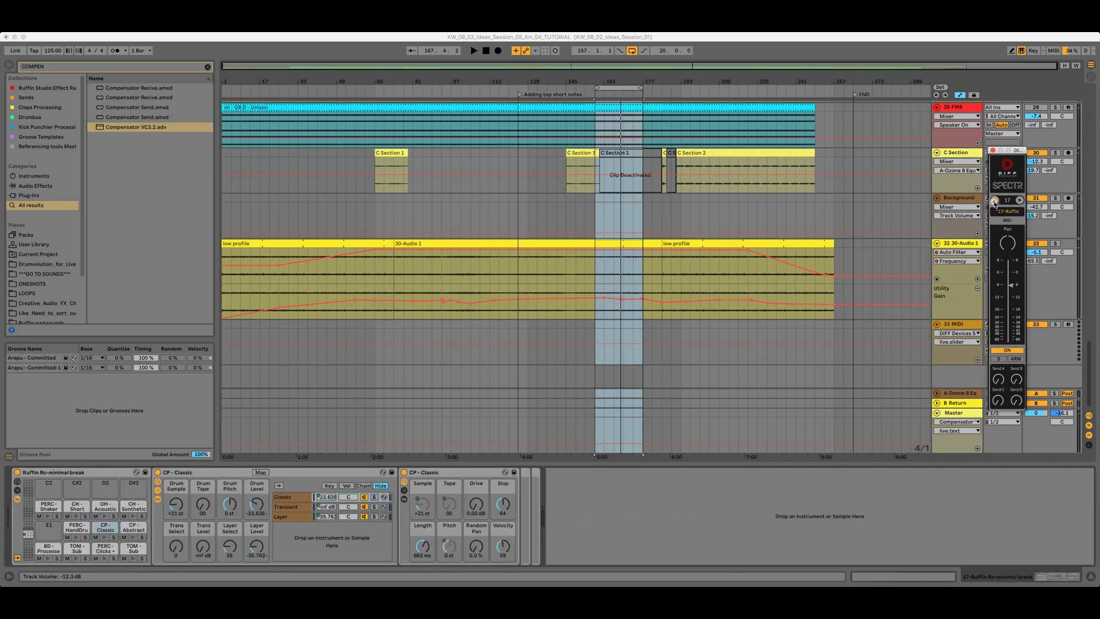
left_click(994, 200)
left_click(994, 200)
left_click(994, 201)
left_click(995, 200)
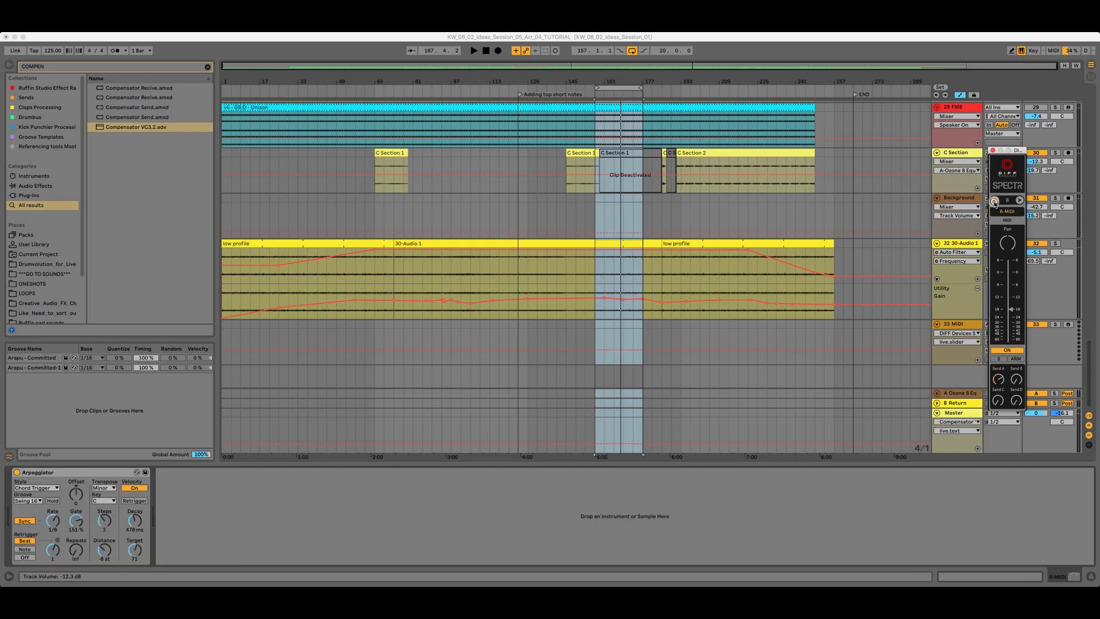
left_click(994, 200)
left_click(1019, 200)
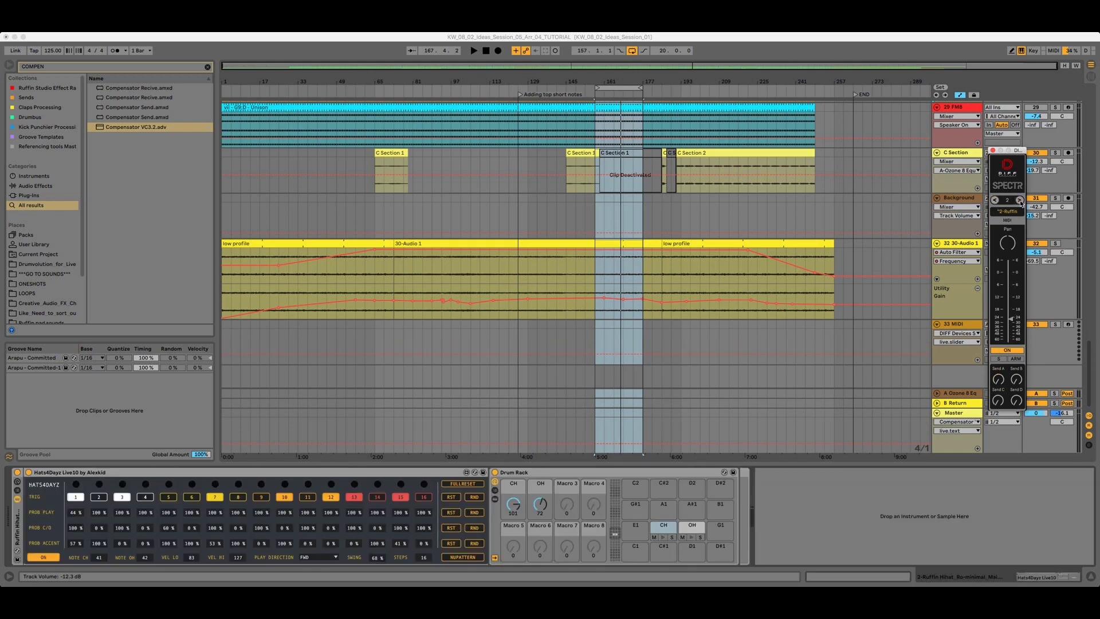
Step: Scroll the arrangement and select the Master track to show its device chain
scroll(971, 153, "up", 15)
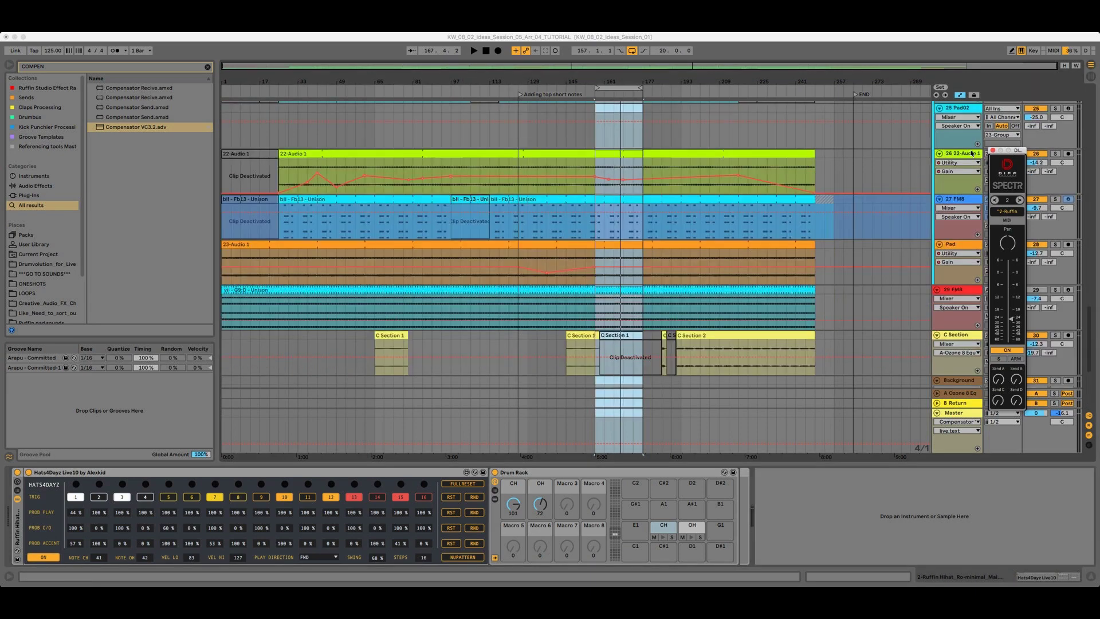
scroll(971, 154, "down", 12)
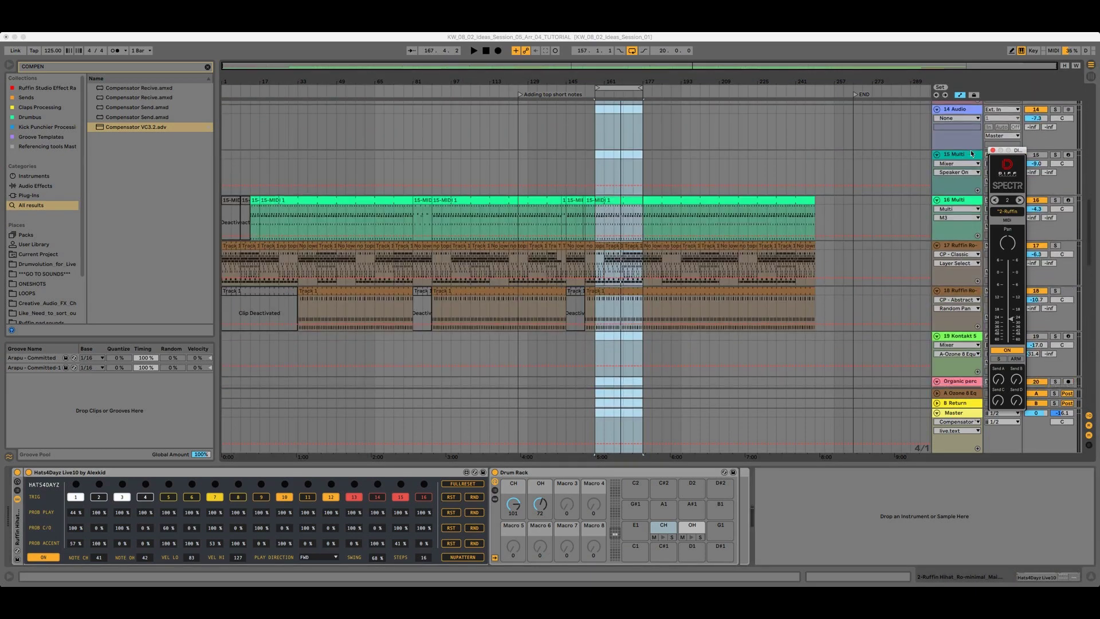
scroll(971, 153, "down", 3)
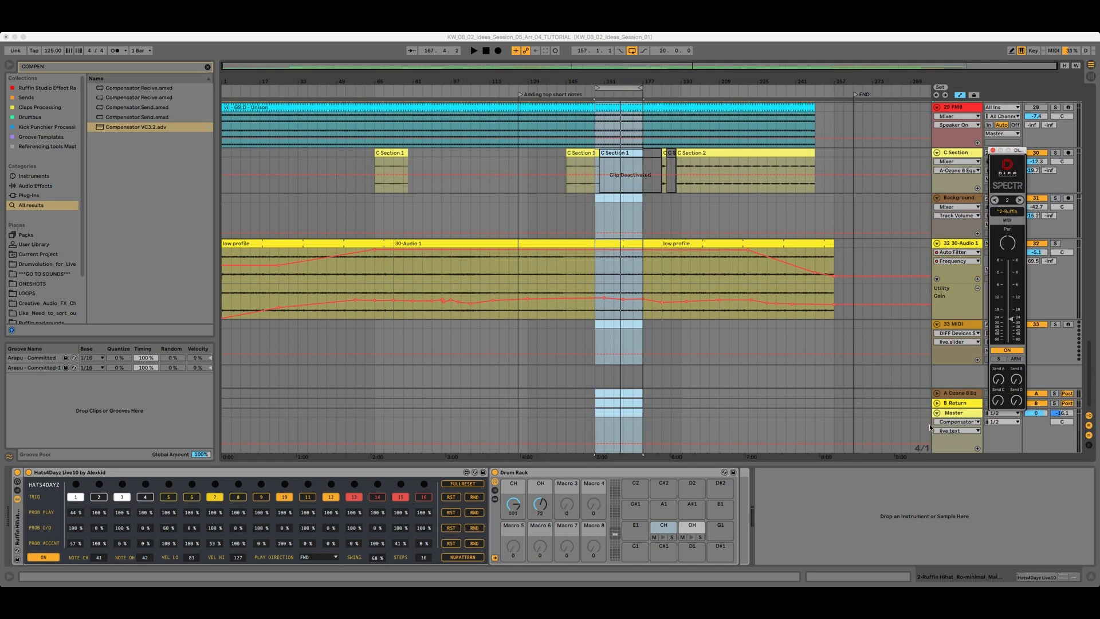
left_click(953, 412)
Step: Open the Aspect analyzer on Master, then flip SPECTR to 33-MIDI and back to Master
left_click(953, 412)
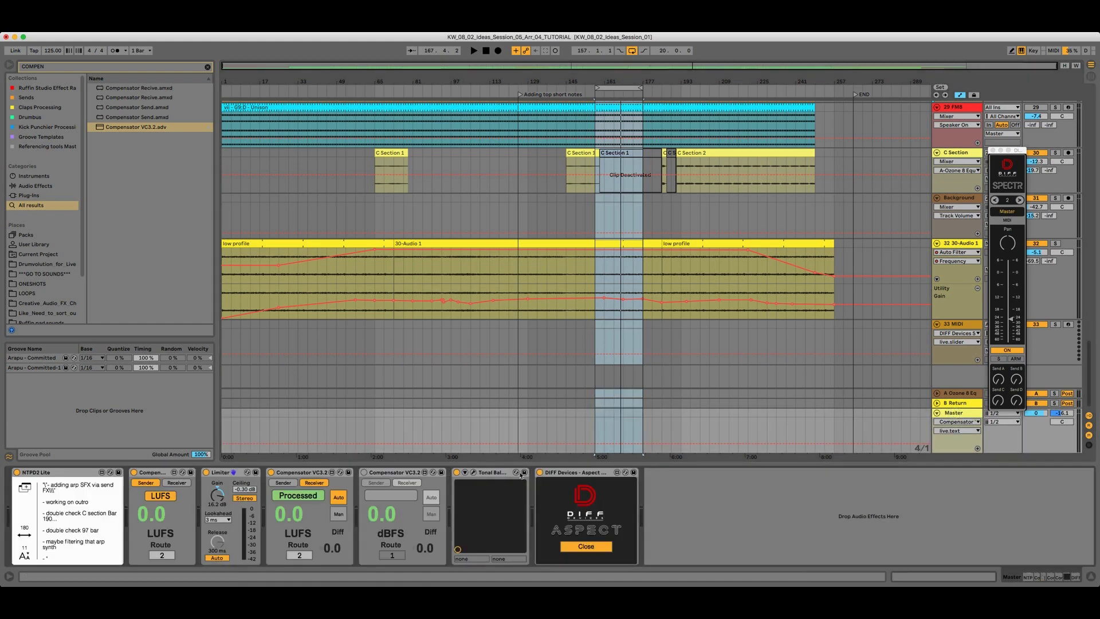
left_click(586, 545)
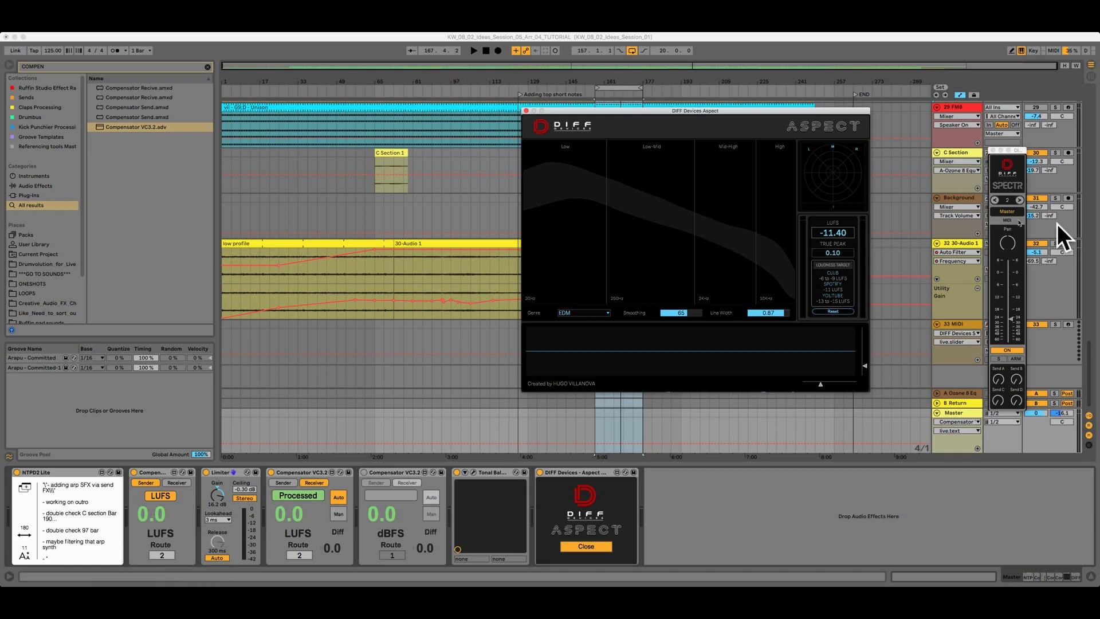
left_click(994, 200)
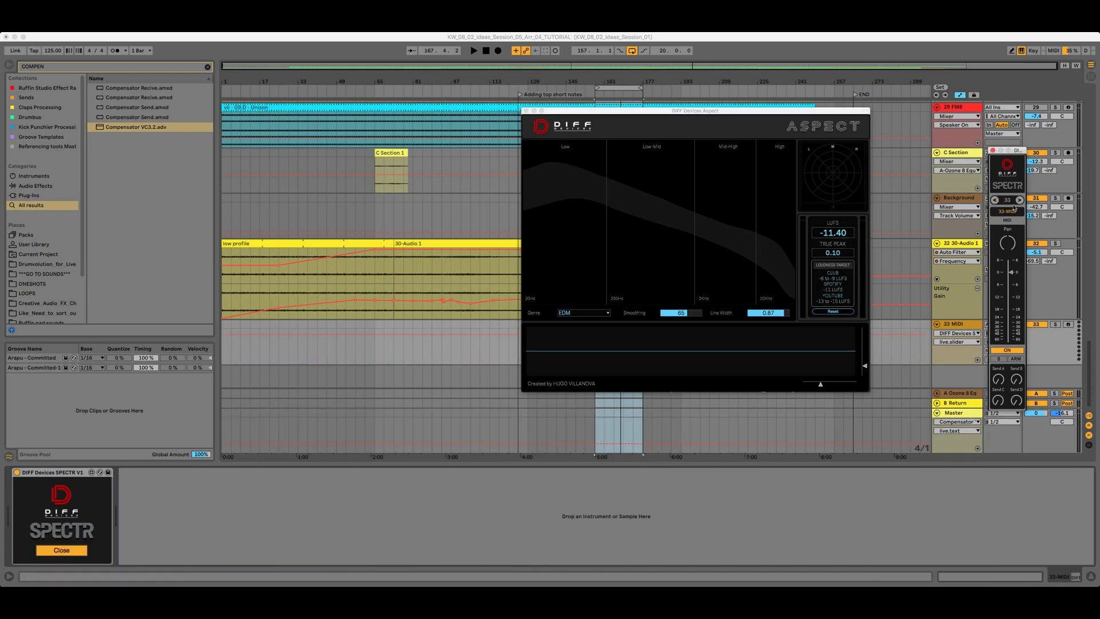
left_click(1018, 199)
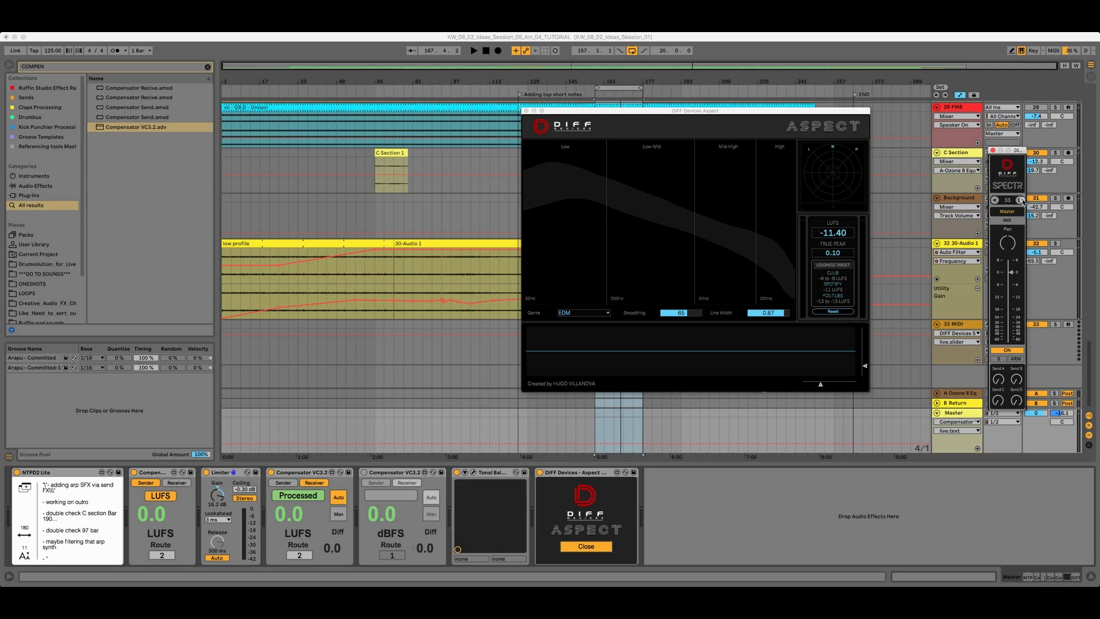
Step: Step SPECTR back through the tracks past Pad02 and SFX to 19-Kontakt 5
left_click(995, 200)
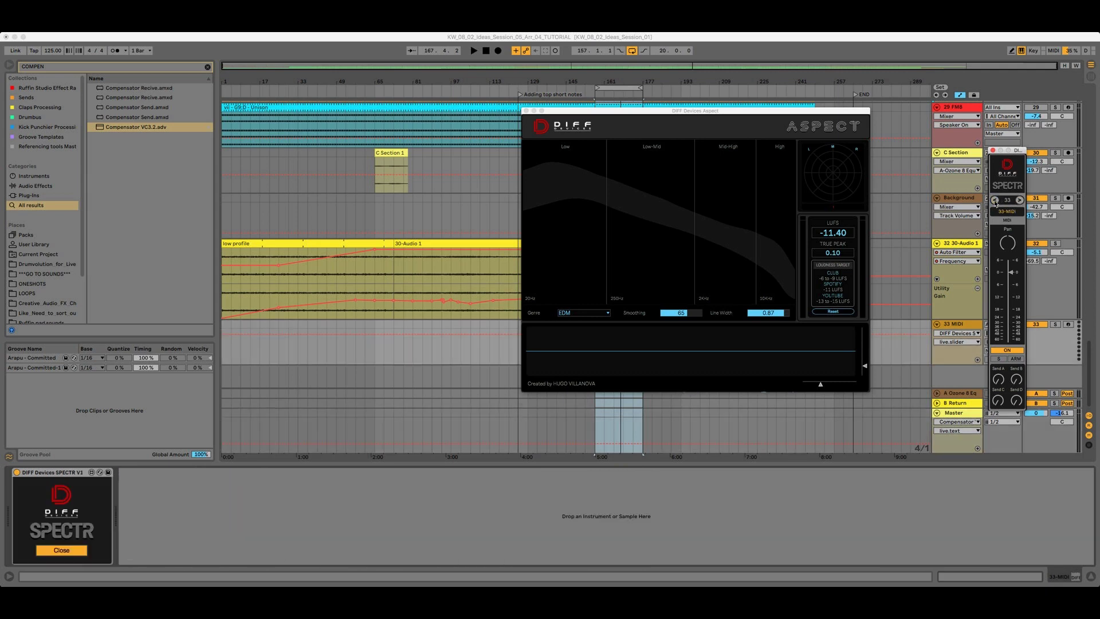
left_click(995, 200)
left_click(995, 200)
left_click(995, 200)
left_click(995, 199)
left_click(995, 200)
left_click(995, 199)
left_click(995, 200)
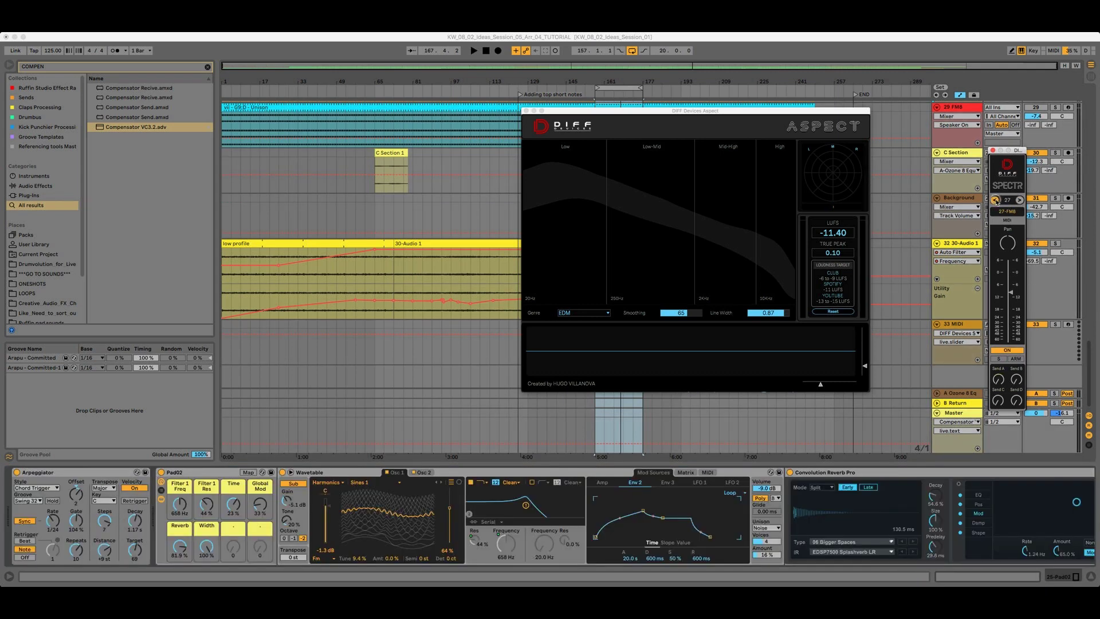
left_click(995, 200)
left_click(994, 200)
left_click(995, 200)
left_click(995, 200)
left_click(995, 200)
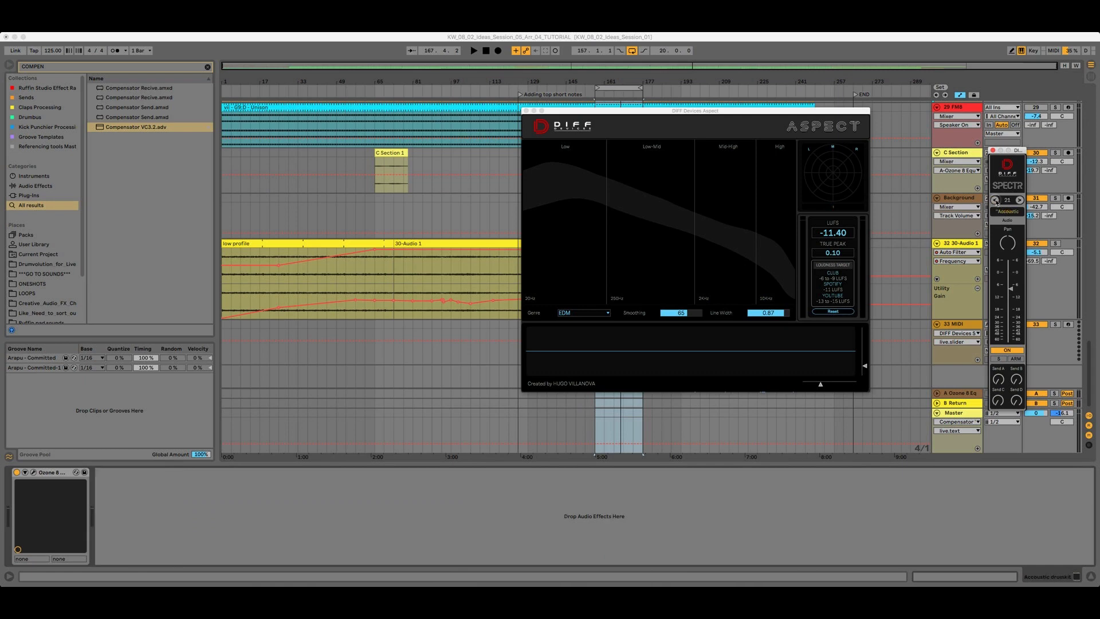
left_click(995, 200)
left_click(995, 200)
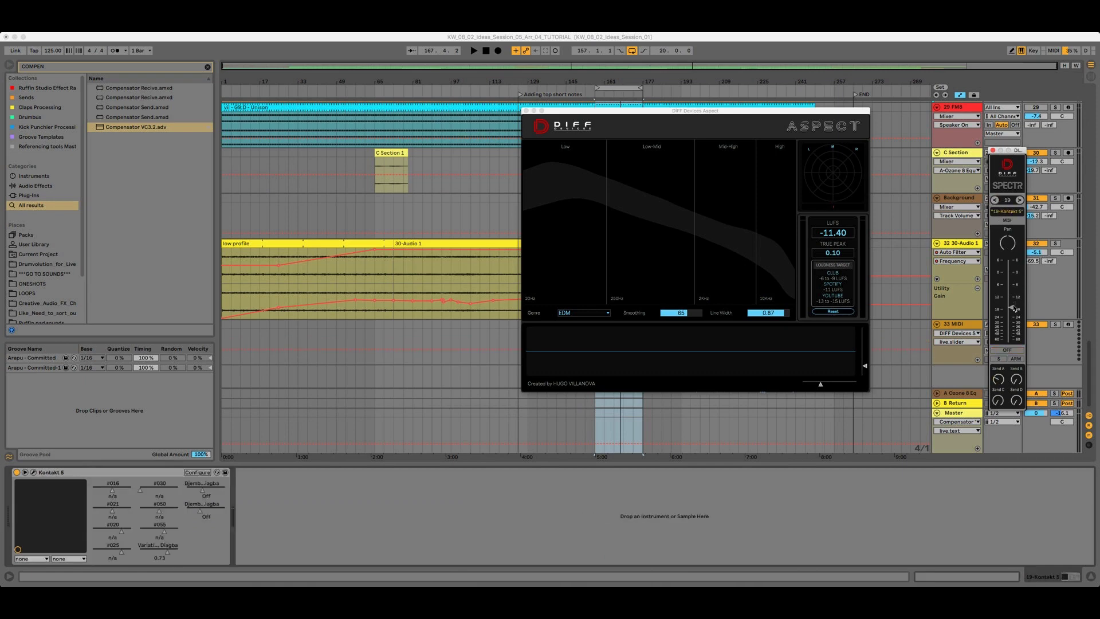
Step: Nudge Kontakt 5's volume up, step SPECTR to 21 Acoustic, and move the SPECTR window left
left_click_drag(1012, 308, 1011, 299)
left_click(1019, 200)
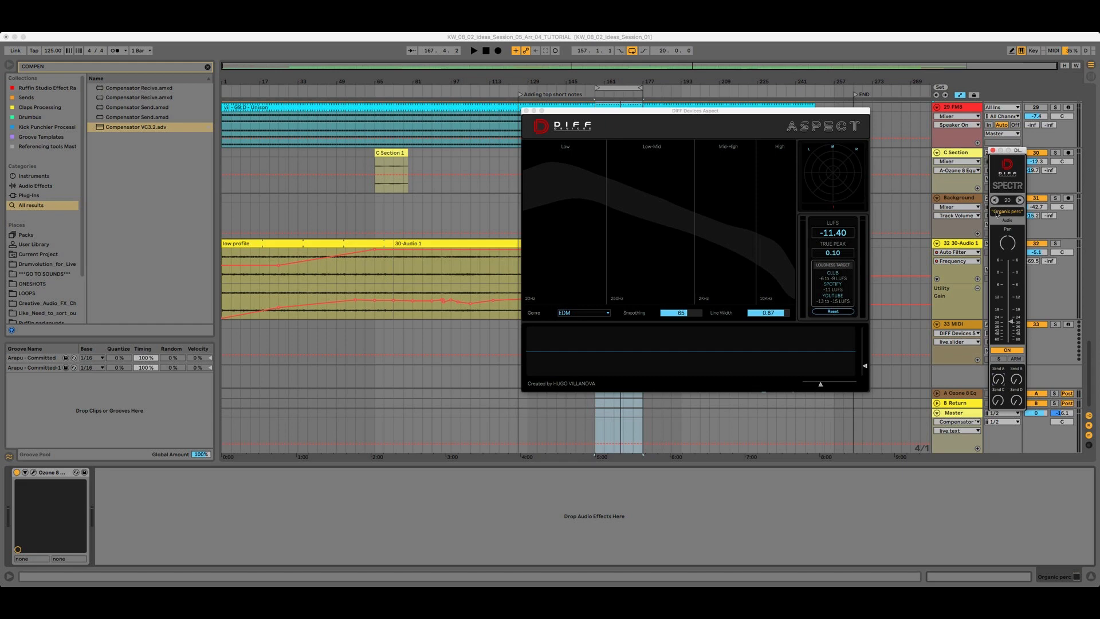
left_click(995, 199)
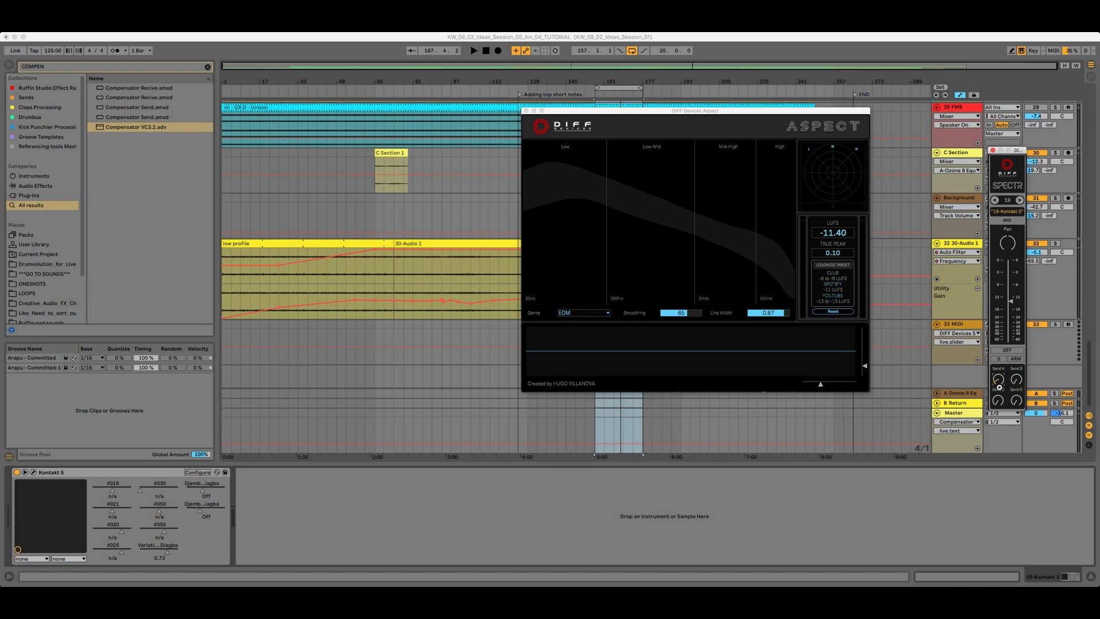
left_click(1018, 199)
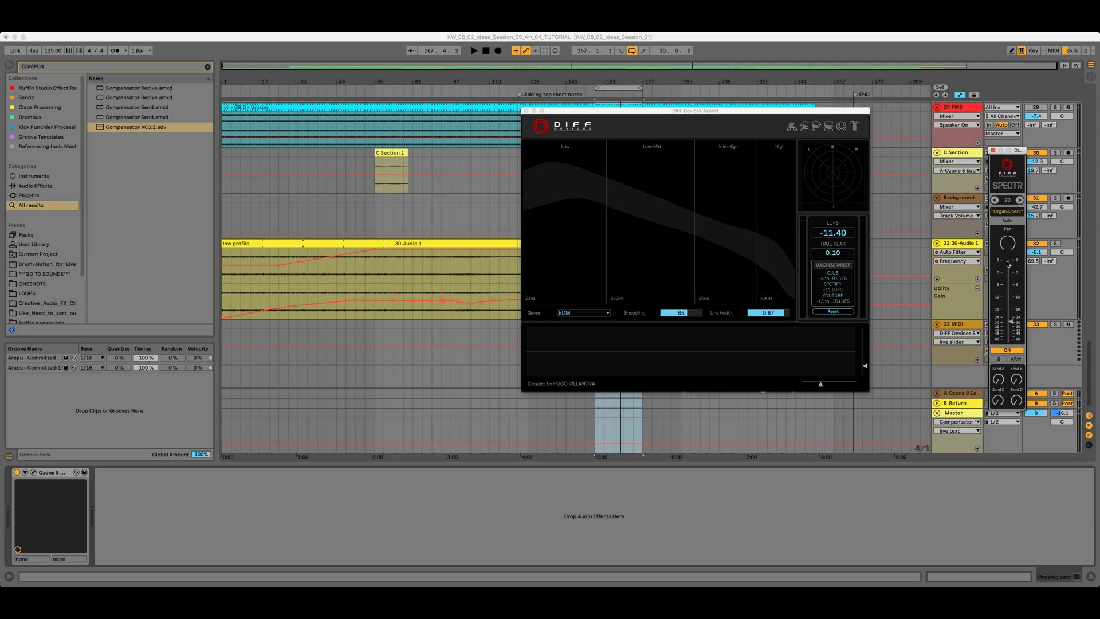
left_click(1019, 200)
left_click_drag(1013, 152, 914, 134)
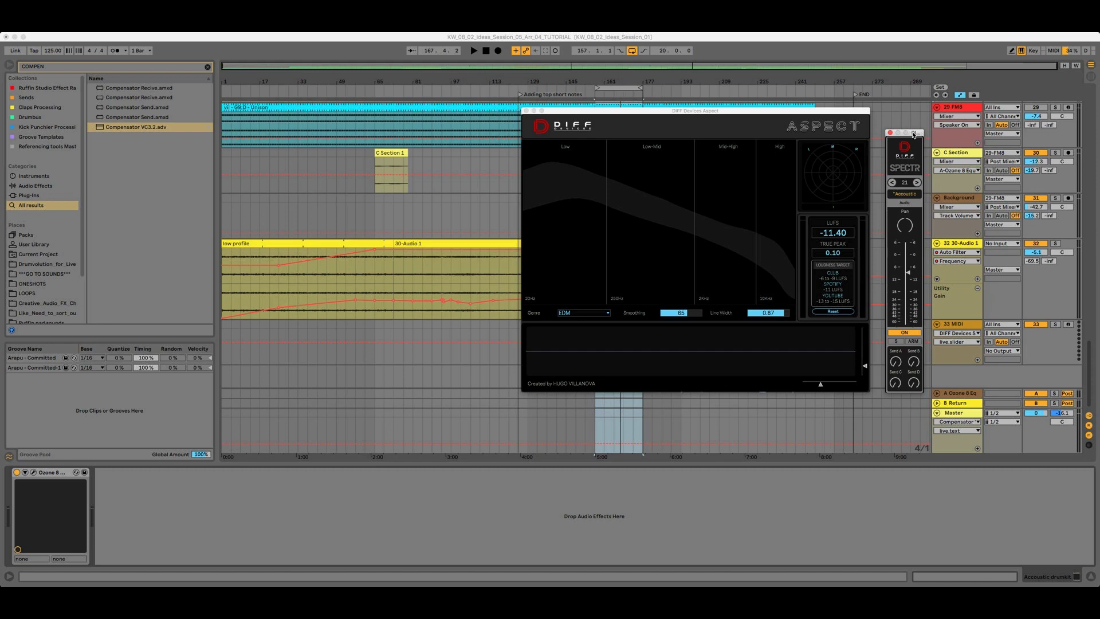
Step: Raise the acoustic drum track's level slightly and step SPECTR through SFX and 23-Group to 24-Pad02
left_click_drag(913, 133, 912, 131)
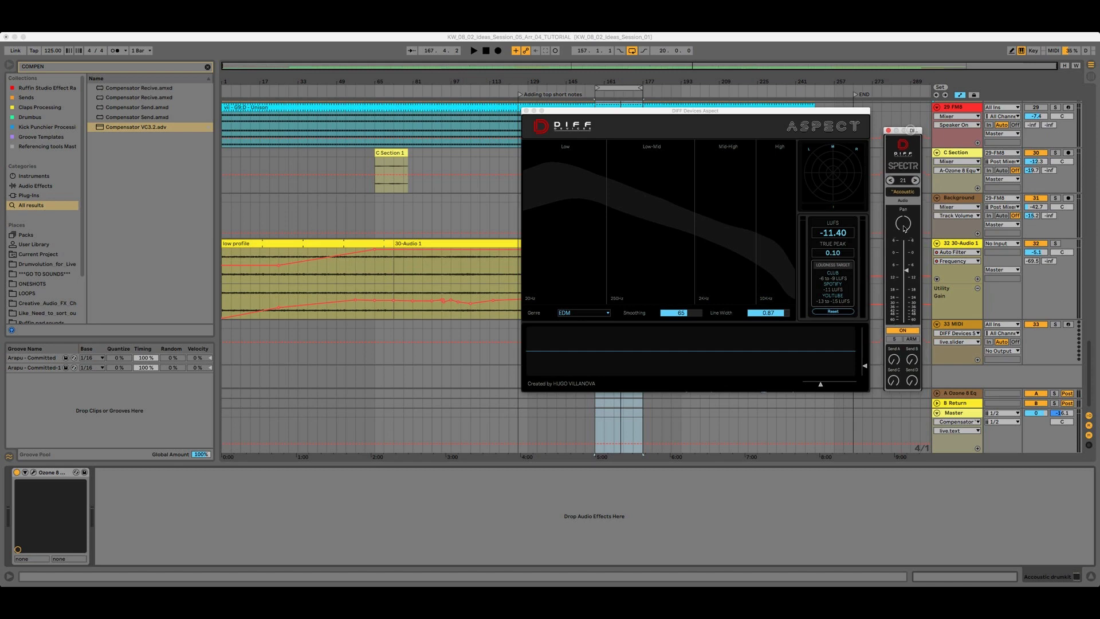
left_click_drag(907, 274, 906, 264)
left_click(890, 181)
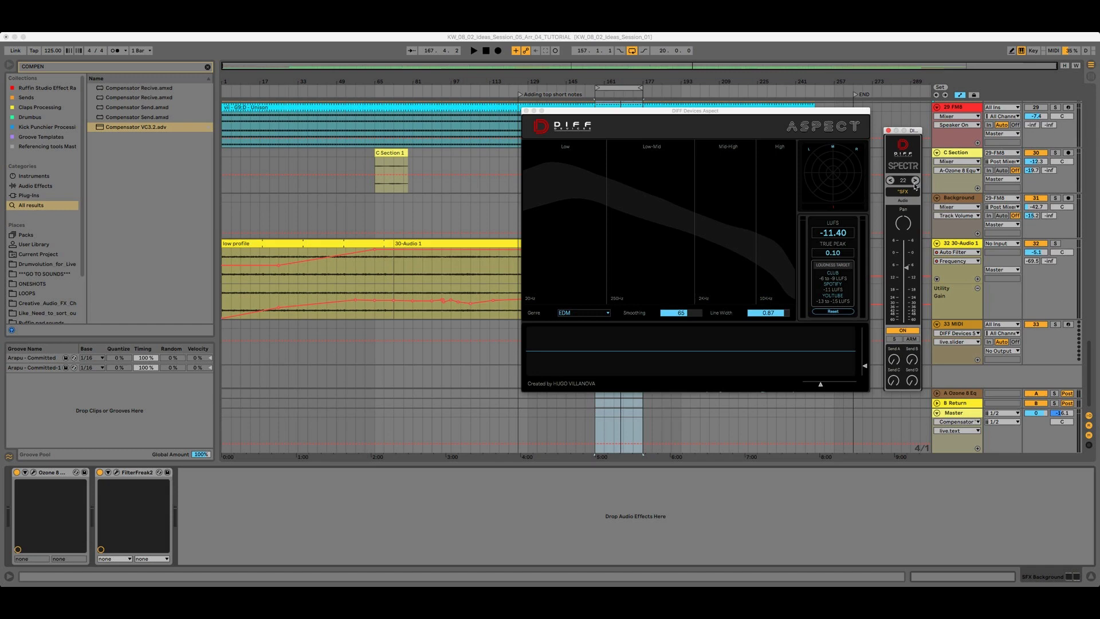
left_click(914, 179)
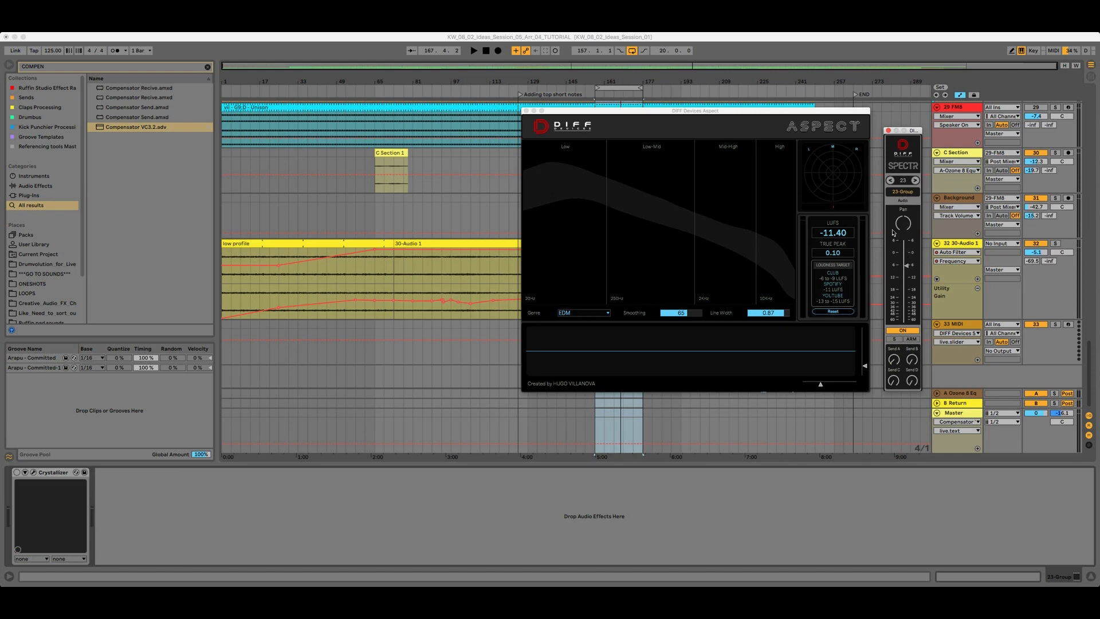
left_click(914, 180)
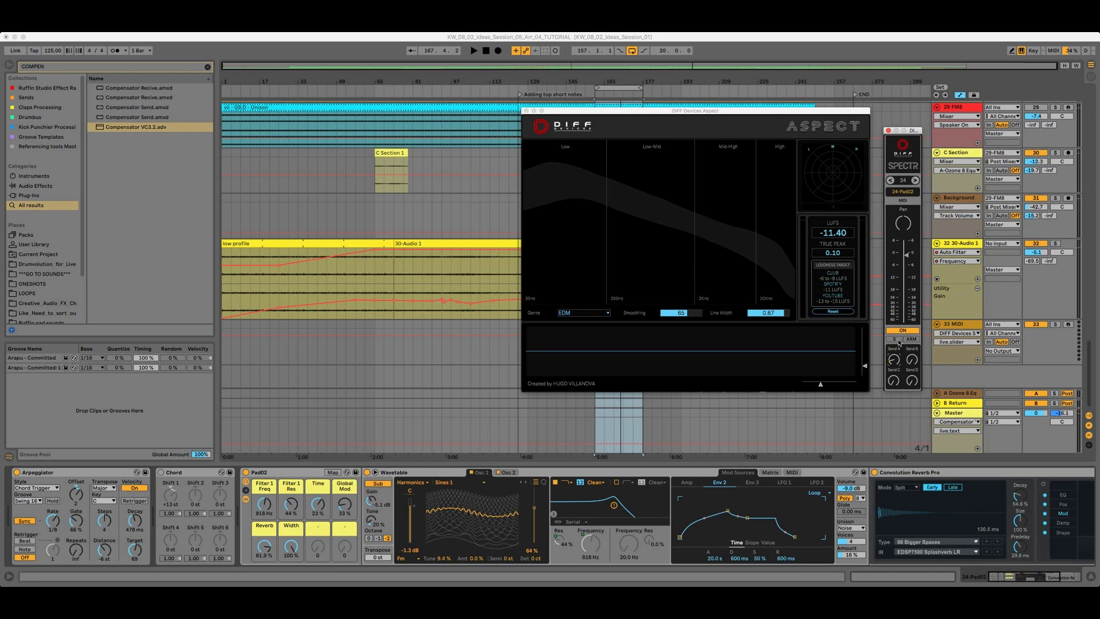
Step: Start playback and briefly solo the Pad02 track to audition it
left_click(894, 339)
key("space")
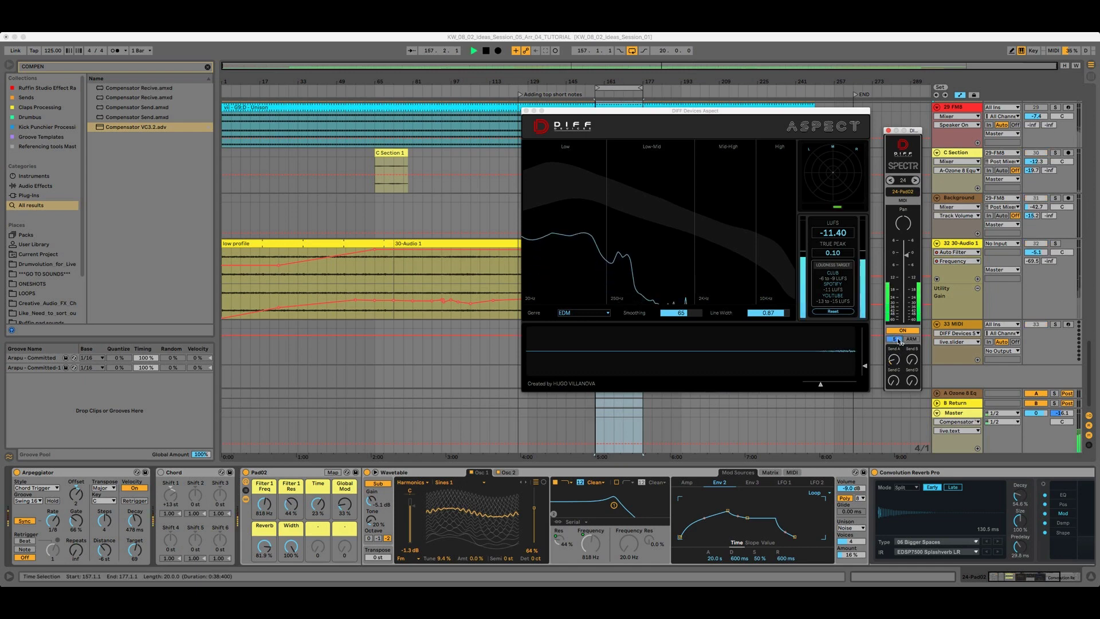
left_click(897, 340)
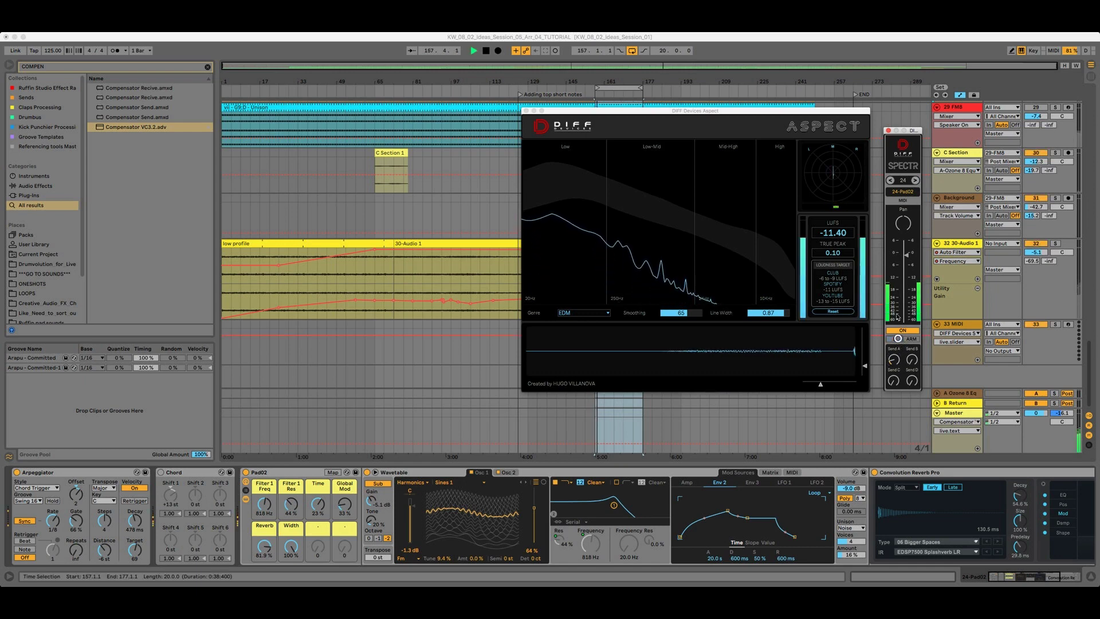
Step: Step SPECTR to 26-22-Audio, solo it and bring its level to -6.81 dB
left_click(915, 180)
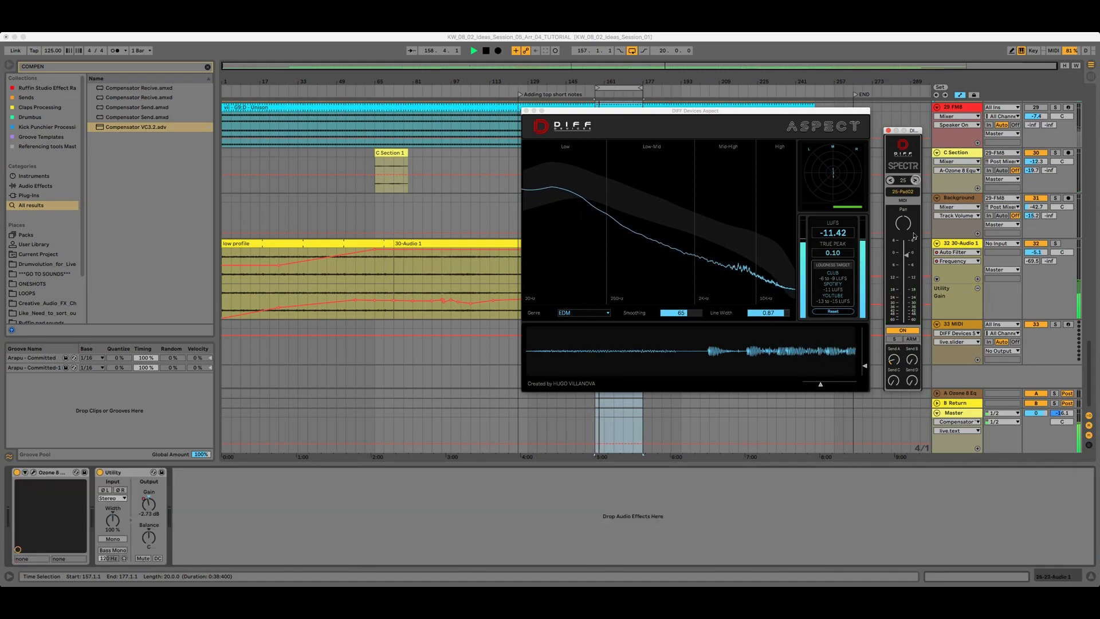
left_click(914, 180)
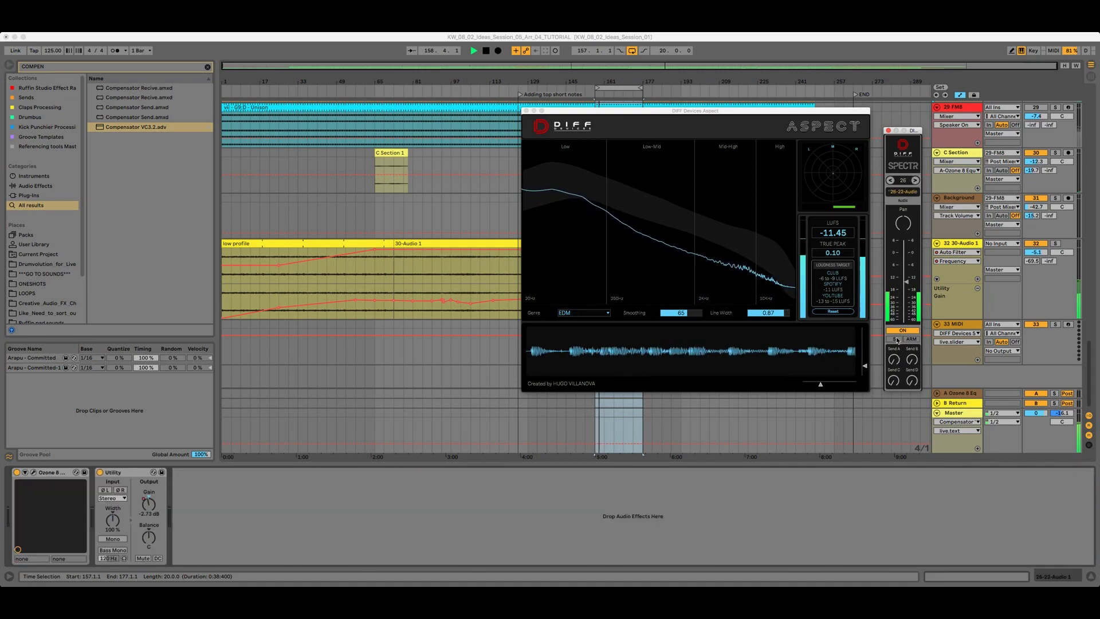
left_click(897, 340)
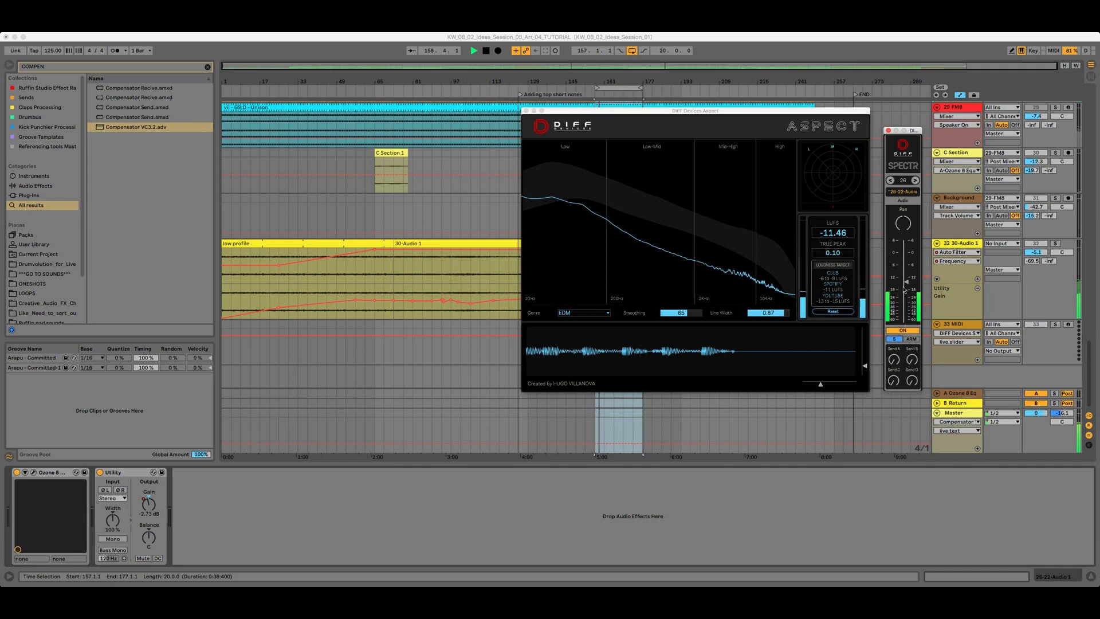
mouse_move(904, 291)
left_mouse_down()
mouse_move(906, 267)
mouse_move(906, 278)
left_mouse_up()
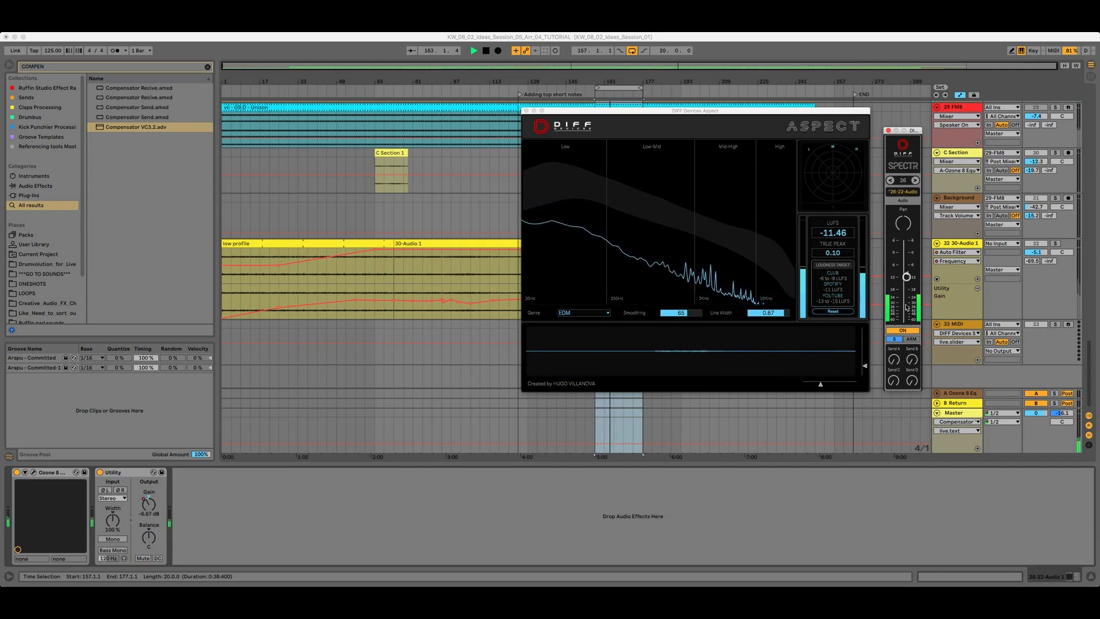
left_click(895, 339)
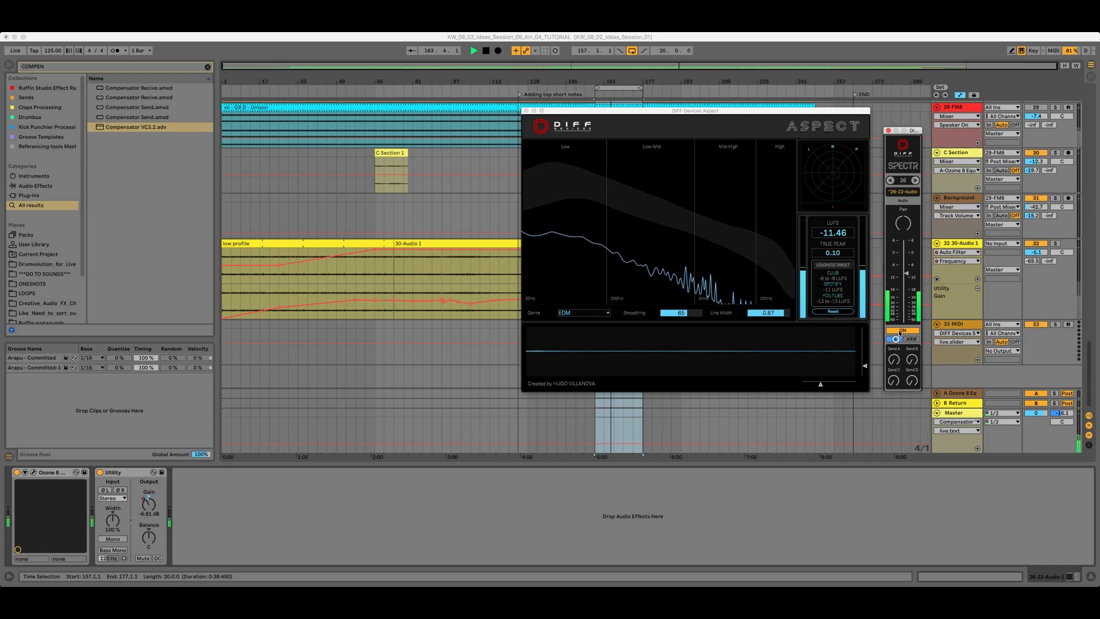
Step: Audition the 27-FM8 track solo, then display the Master track's device chain
left_click(915, 180)
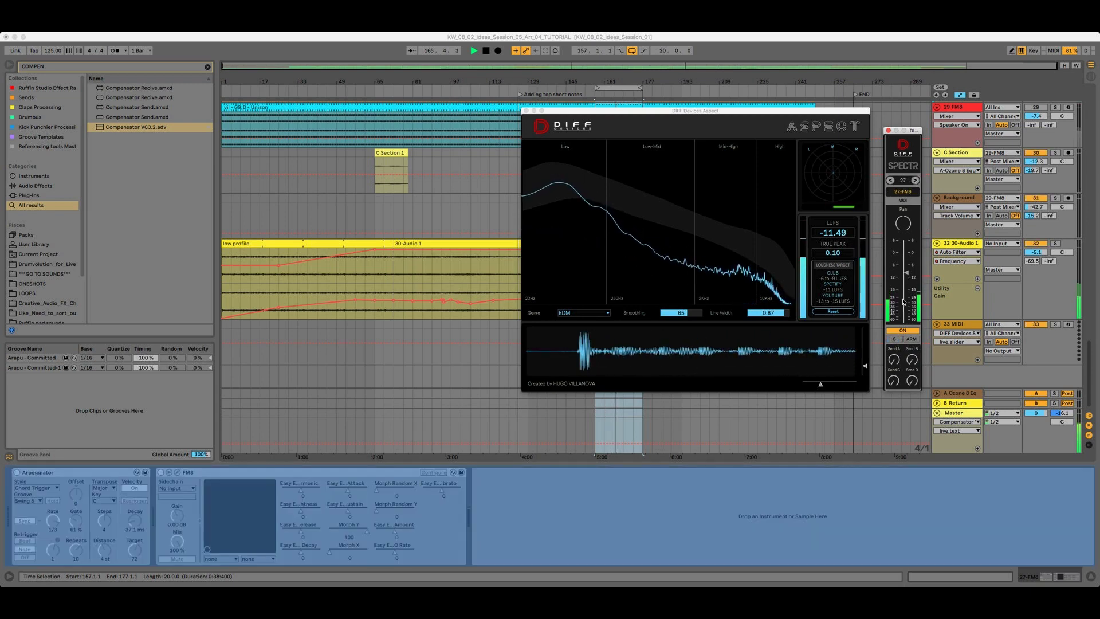
left_click(895, 339)
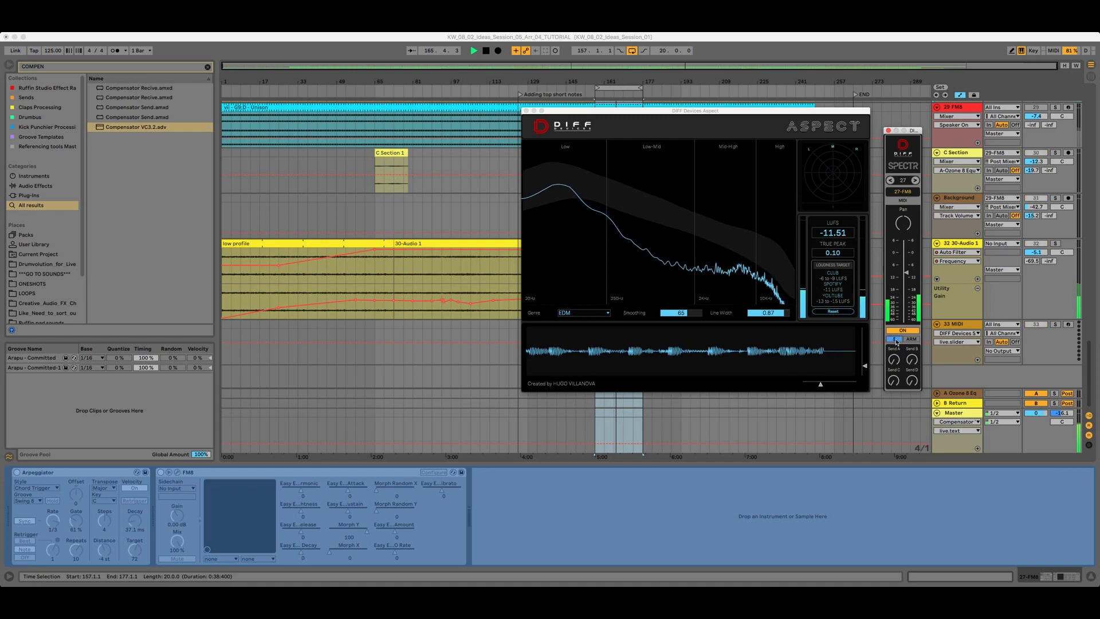
left_click(895, 338)
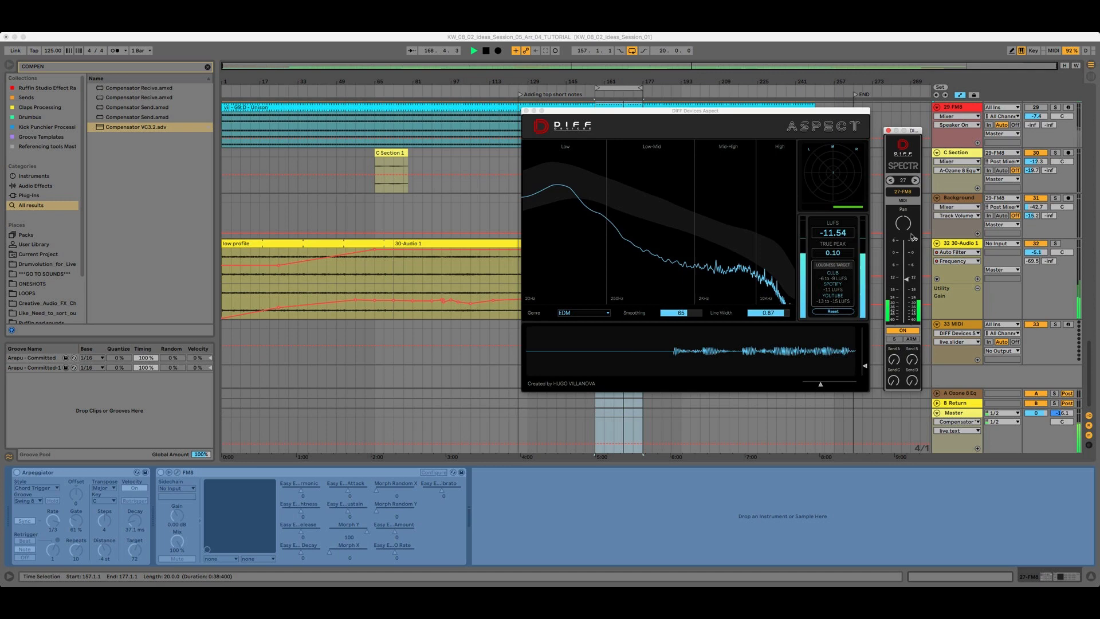
left_click(963, 413)
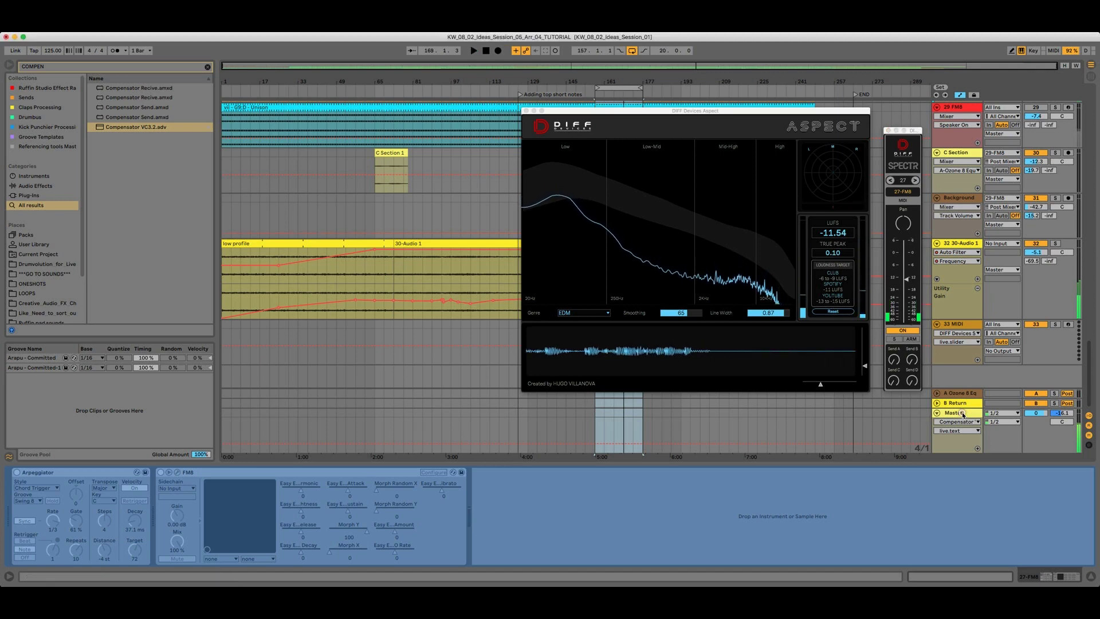
left_click(962, 414)
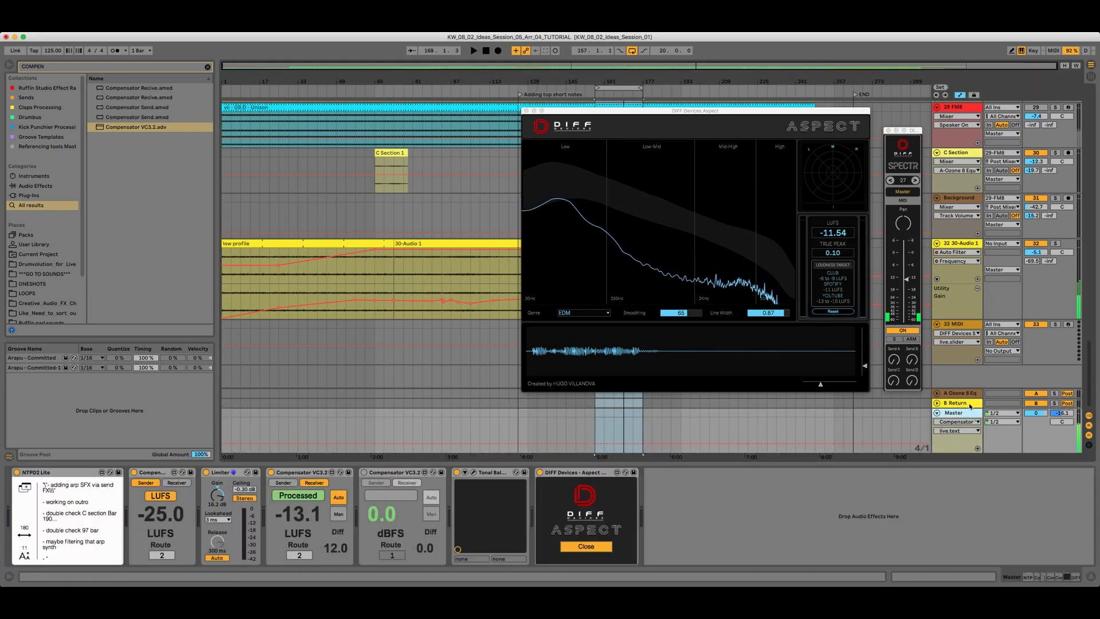
Step: Open the master's NTPD2 to-do notes in an enlarged Floatpad window, caret at the text end
left_click(218, 474)
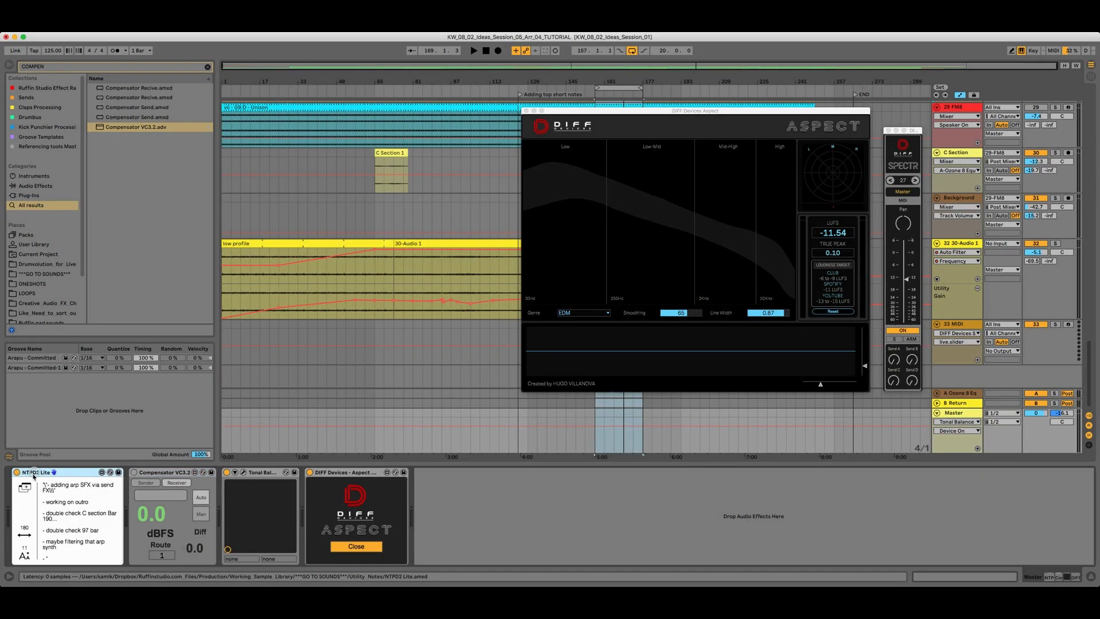
left_click(25, 487)
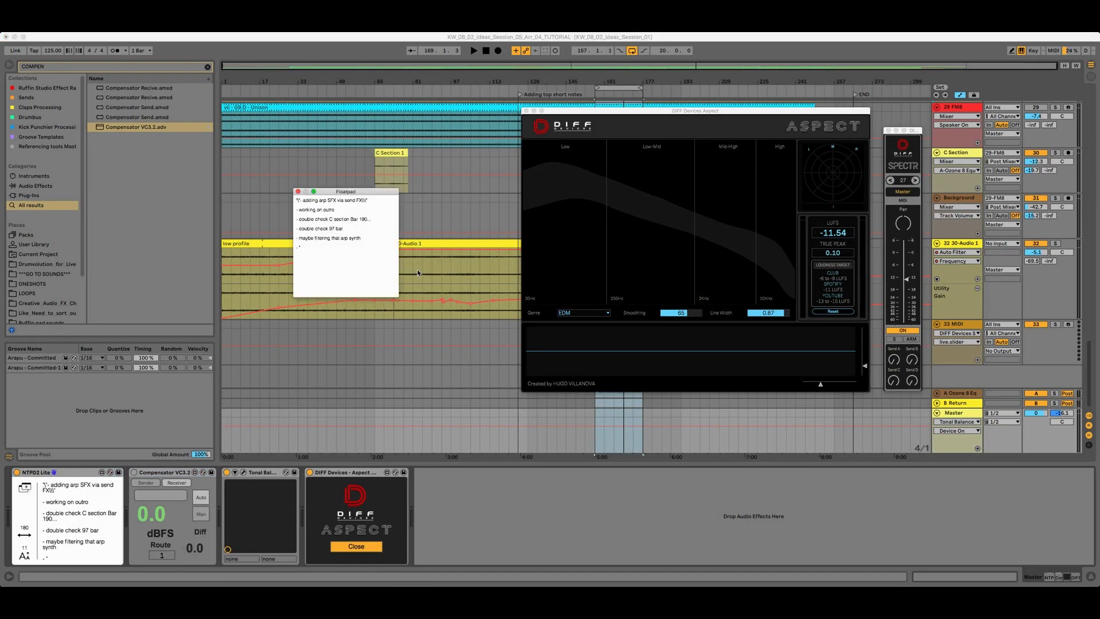
left_click_drag(402, 297, 589, 370)
left_click_drag(394, 248, 279, 191)
left_click(389, 258)
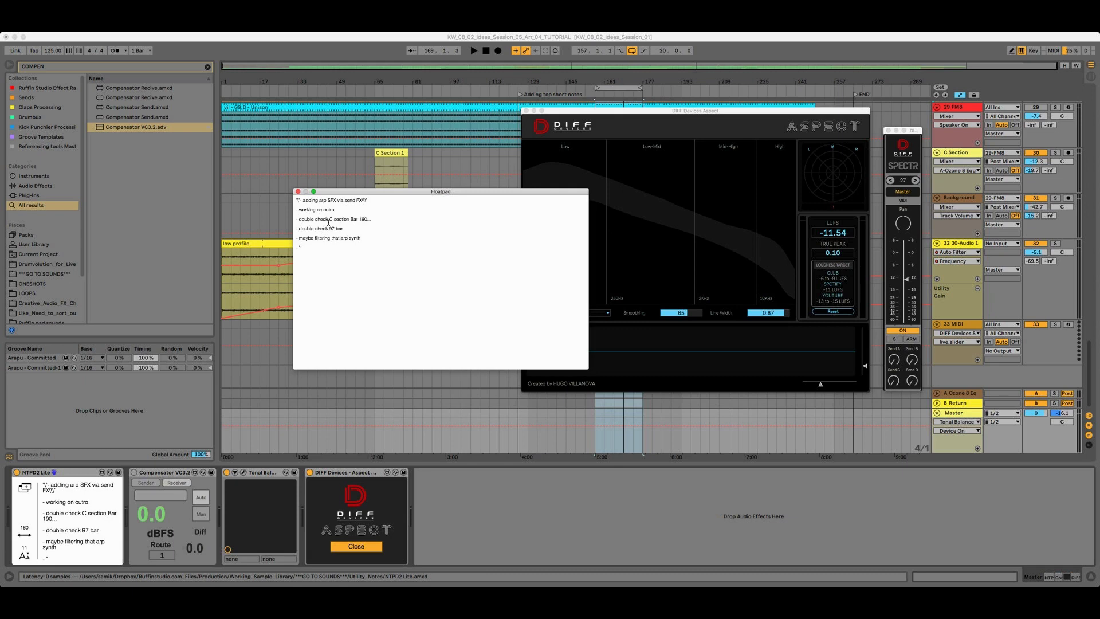
Step: Reopen the Floatpad notes, enlarge it to nearly full screen and move it up-left
left_click(297, 195)
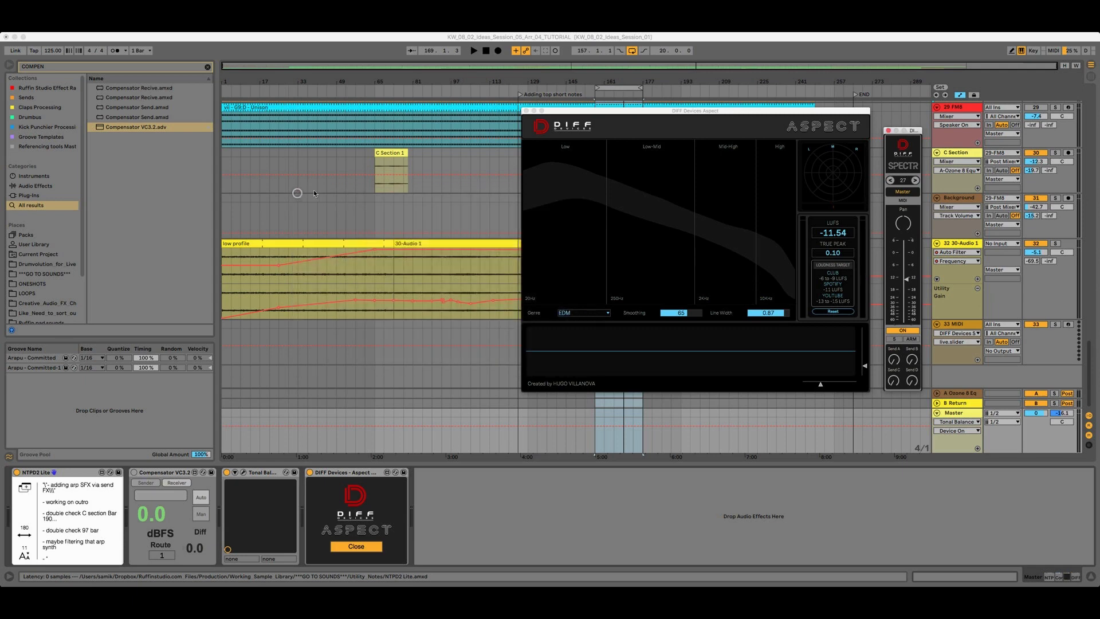
left_click_drag(558, 114, 580, 117)
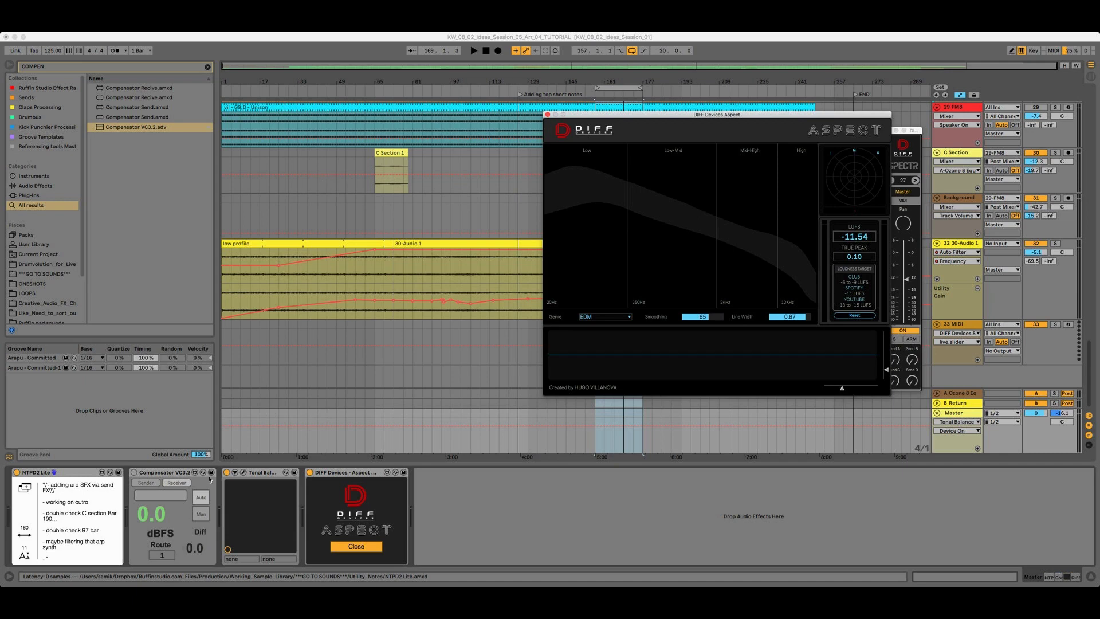
left_click_drag(72, 540, 41, 484)
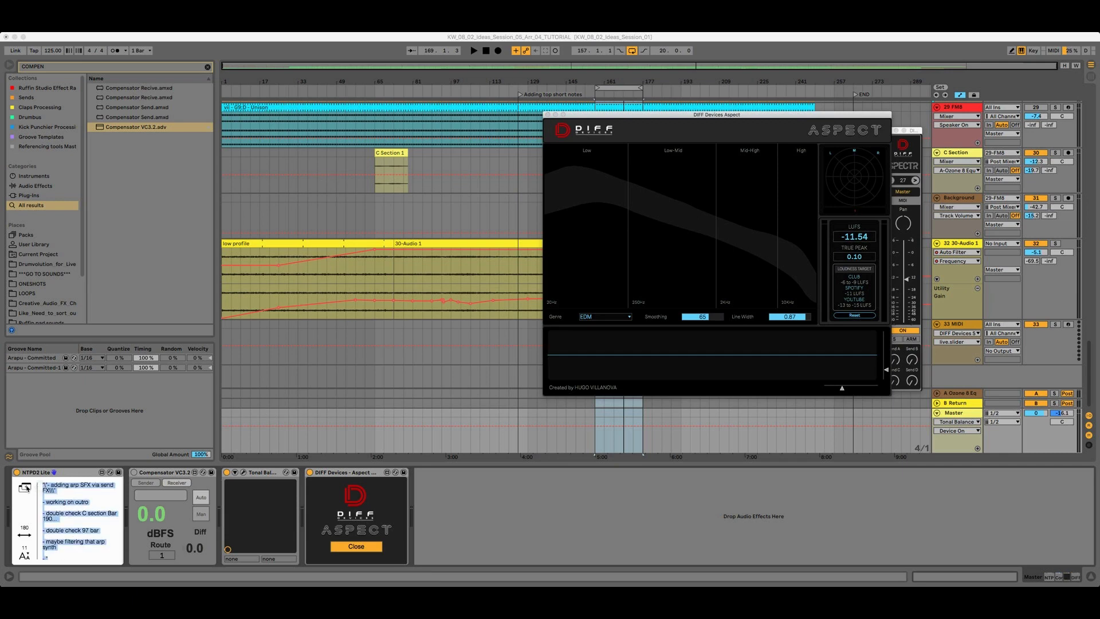
left_click(24, 487)
left_click_drag(590, 368, 980, 586)
left_click_drag(656, 192, 566, 94)
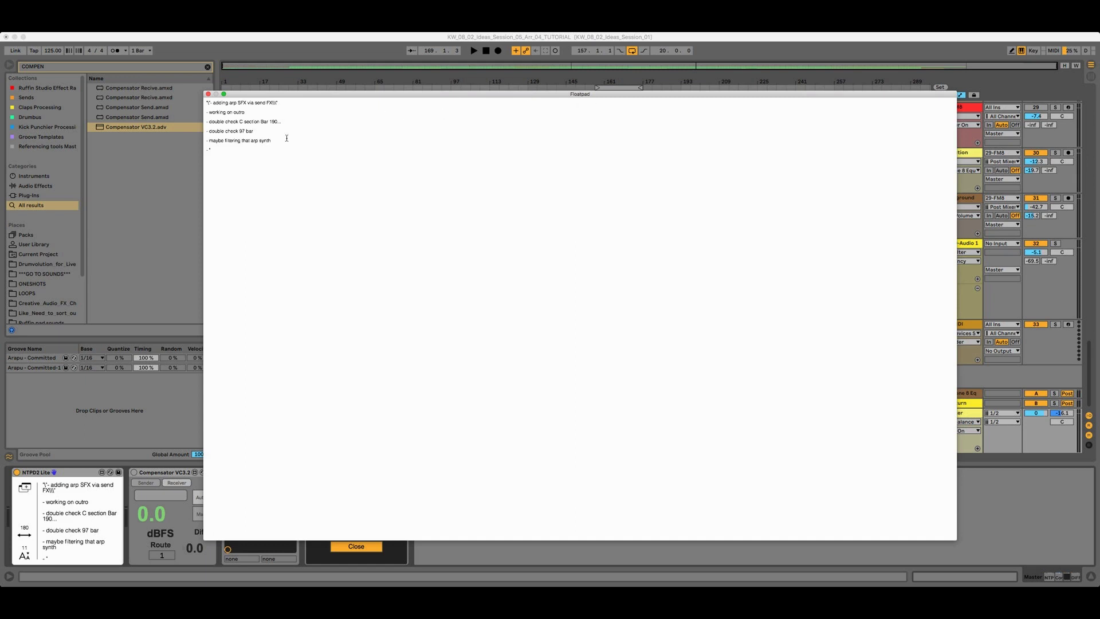
Step: Review the five to-do lines in Floatpad, then return focus to the main Live window
left_click_drag(286, 138, 203, 102)
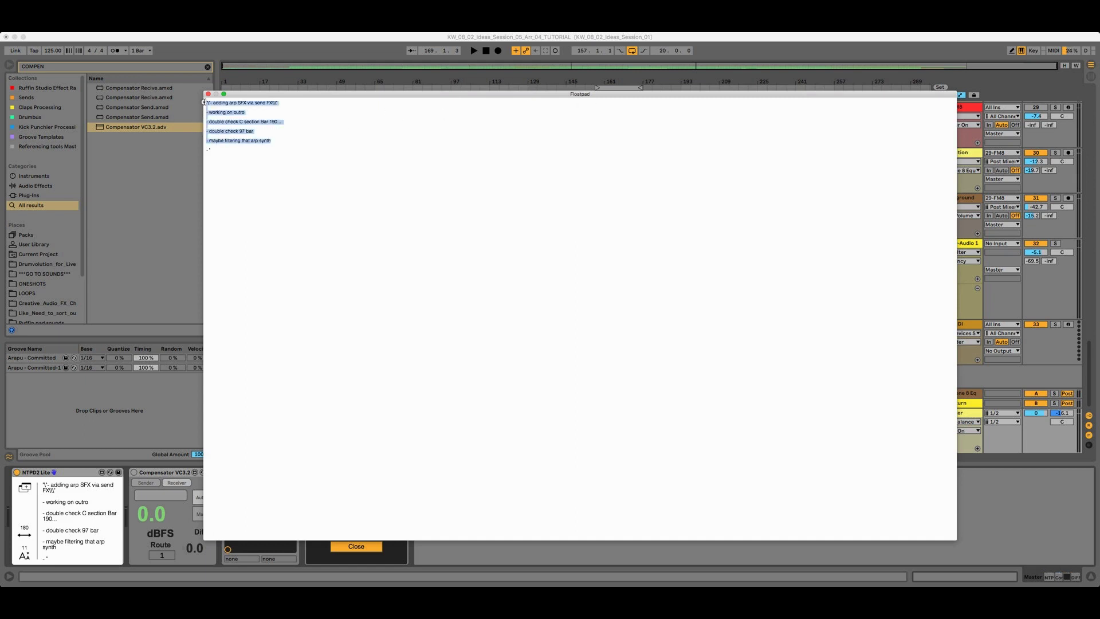
left_click(228, 105)
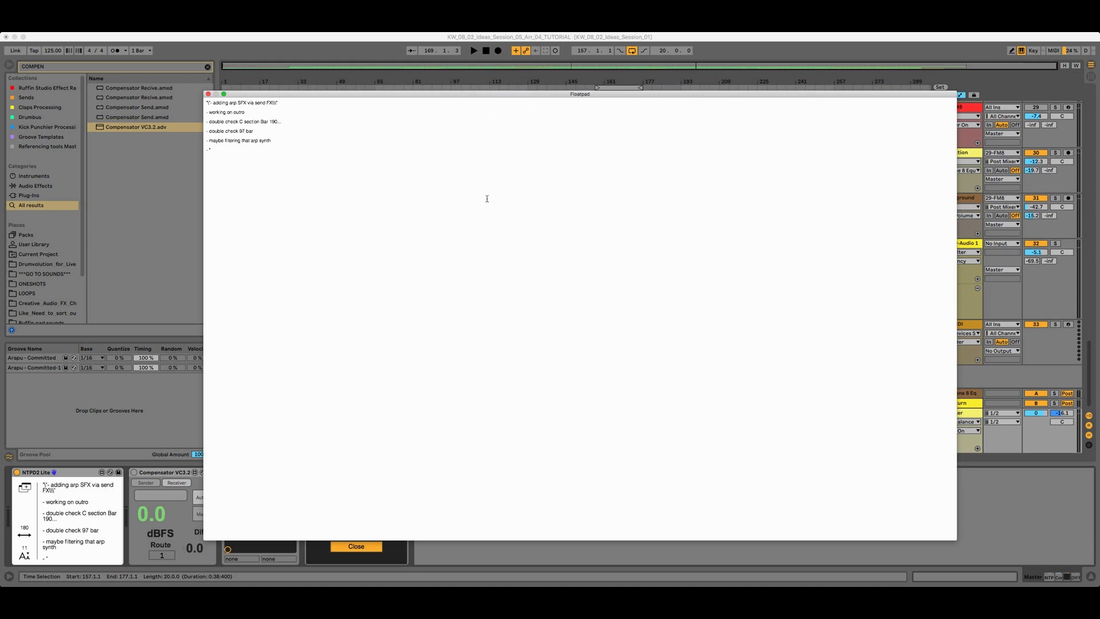
left_click(231, 152)
left_click(34, 477)
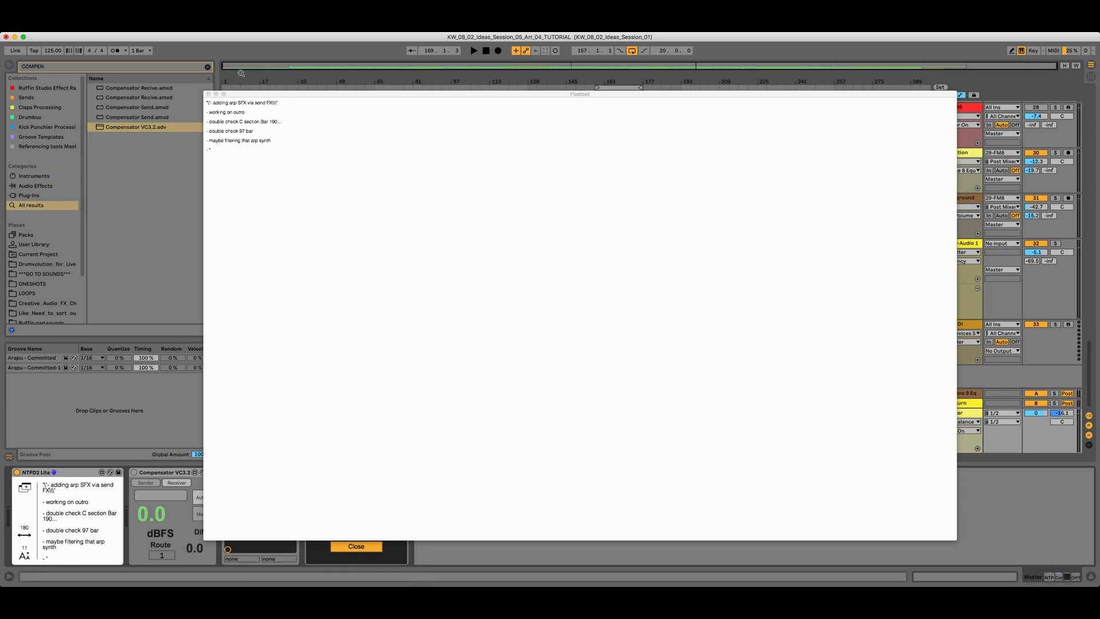
Step: Close the notes, Aspect and SPECTR windows, then reopen Aspect from the master's device
left_click(209, 94)
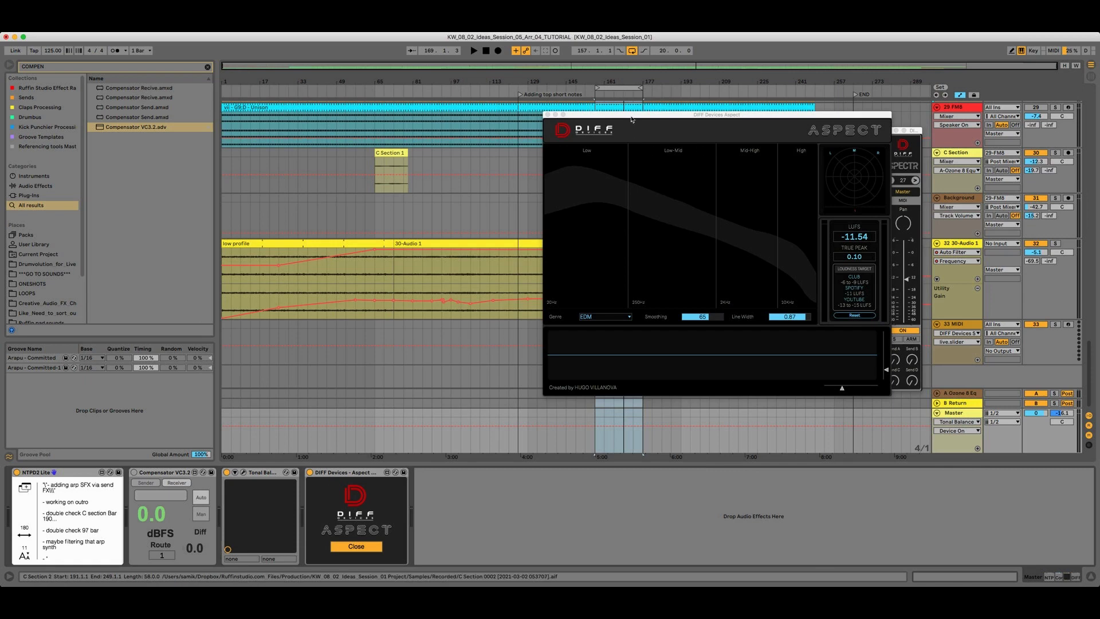
left_click(548, 116)
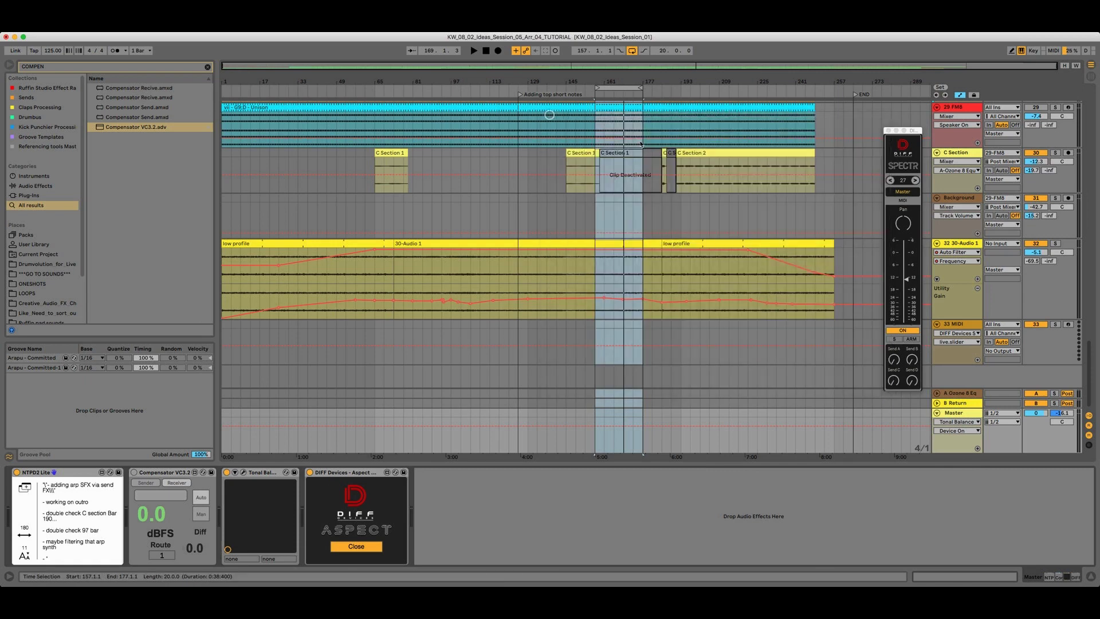
left_click(888, 131)
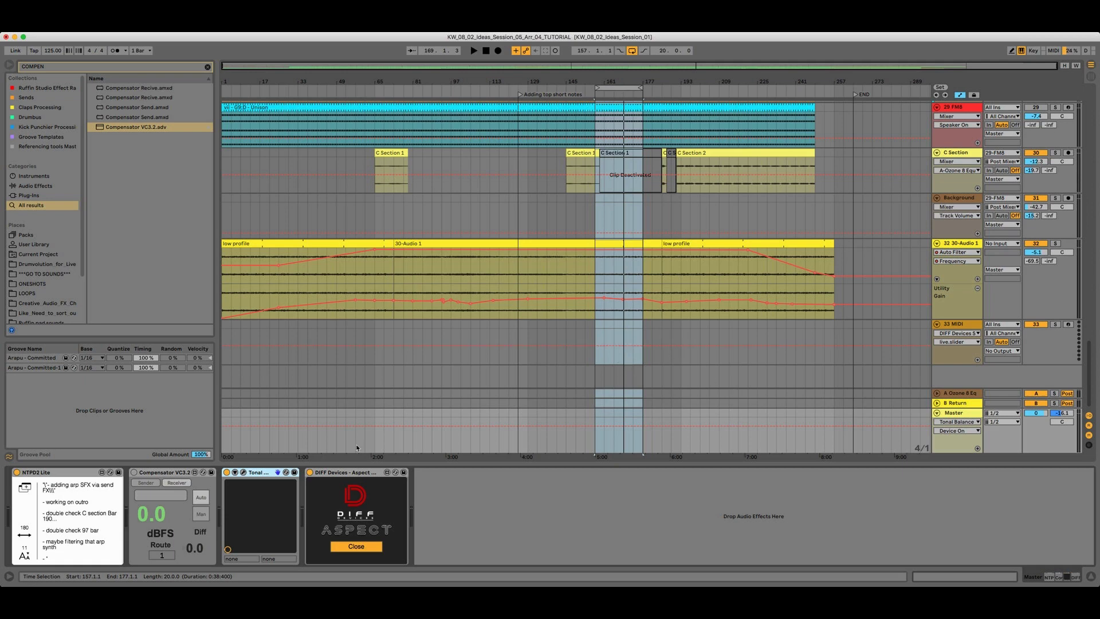
left_click(362, 484)
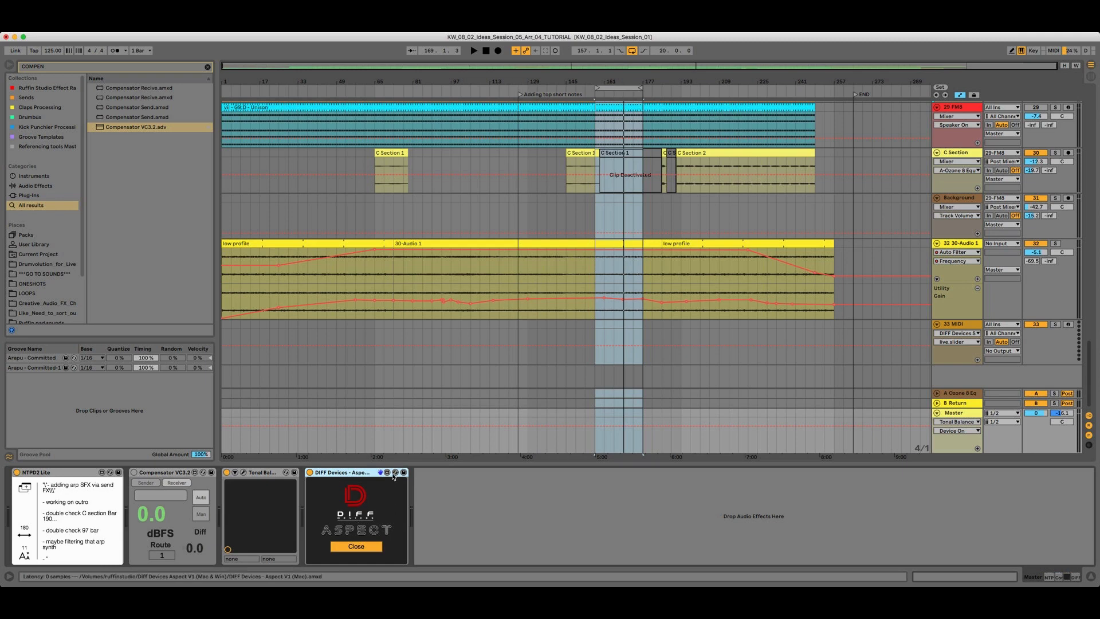
left_click(359, 546)
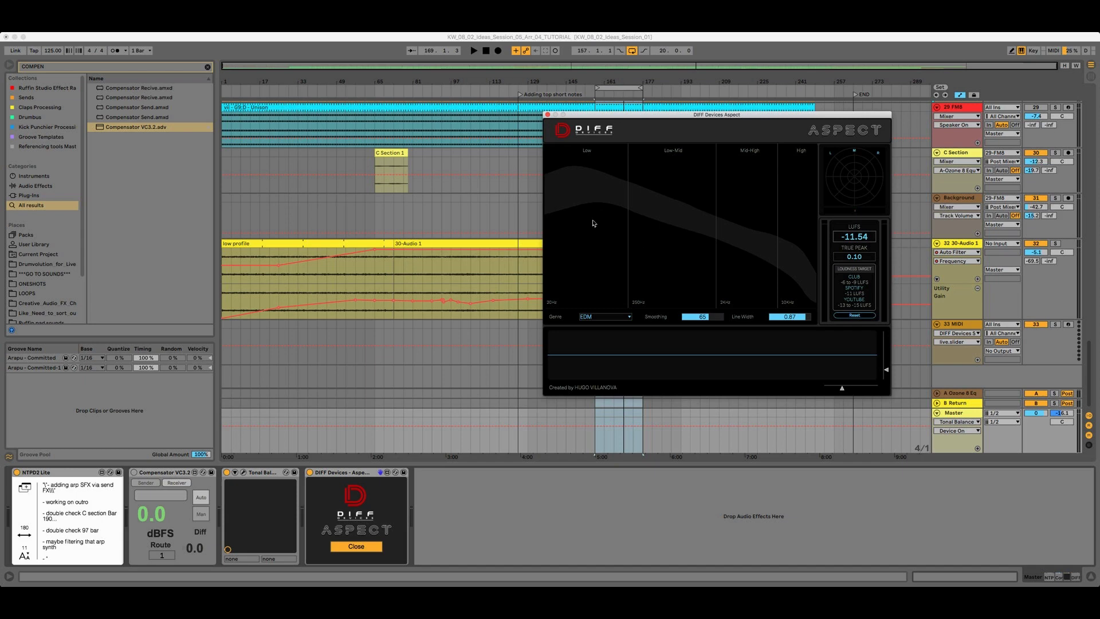
Step: Refocus Live's main window and close the Aspect analyzer window
left_click(162, 476)
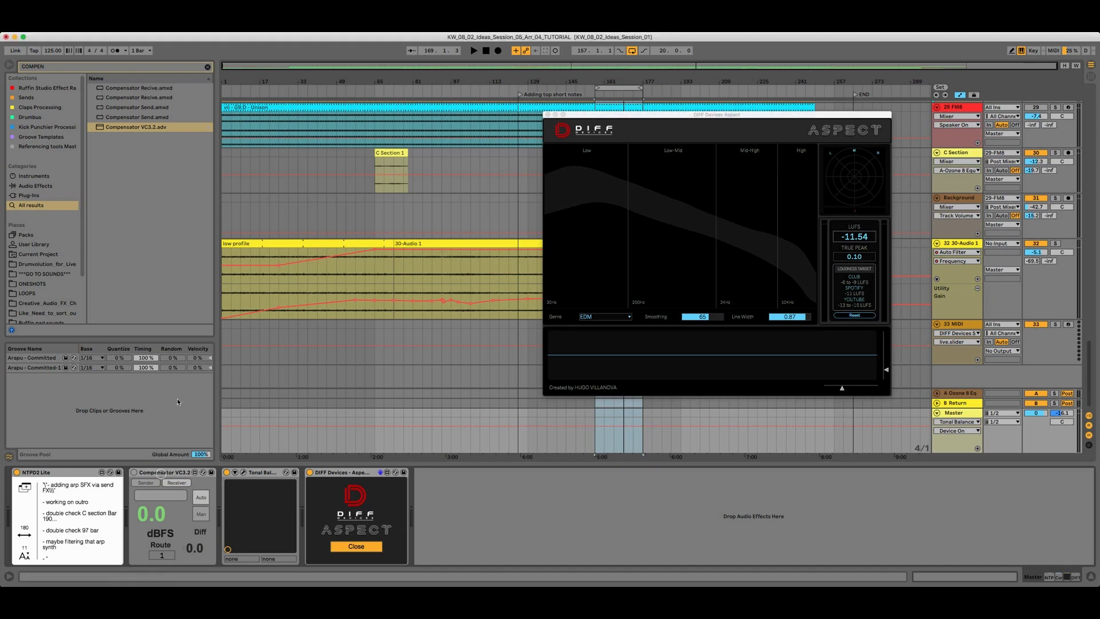
left_click(548, 116)
Step: Append 'FIXING top-end double Kick loudness turning down, whatever...' to the master notes
scroll(586, 194, "up", 15)
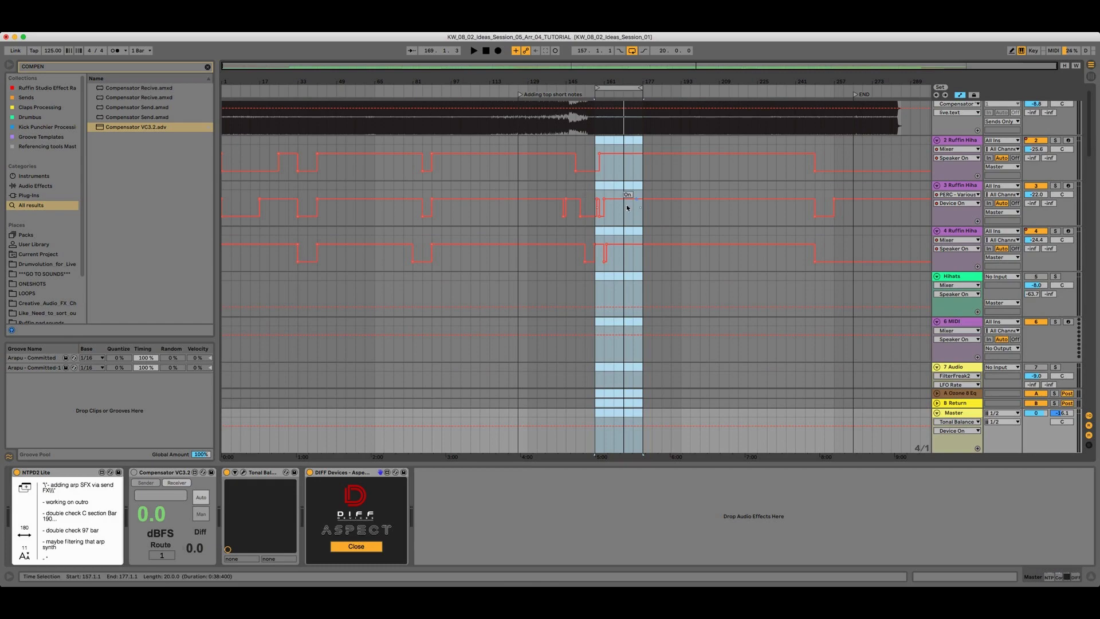
scroll(626, 208, "down", 6)
scroll(626, 208, "down", 5)
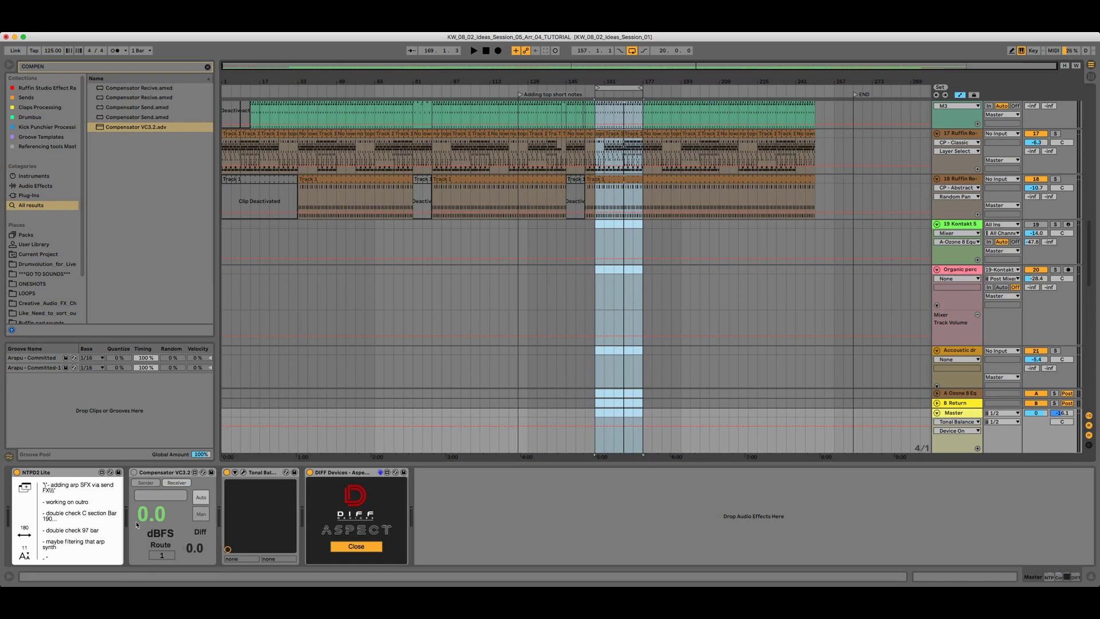
left_click(85, 547)
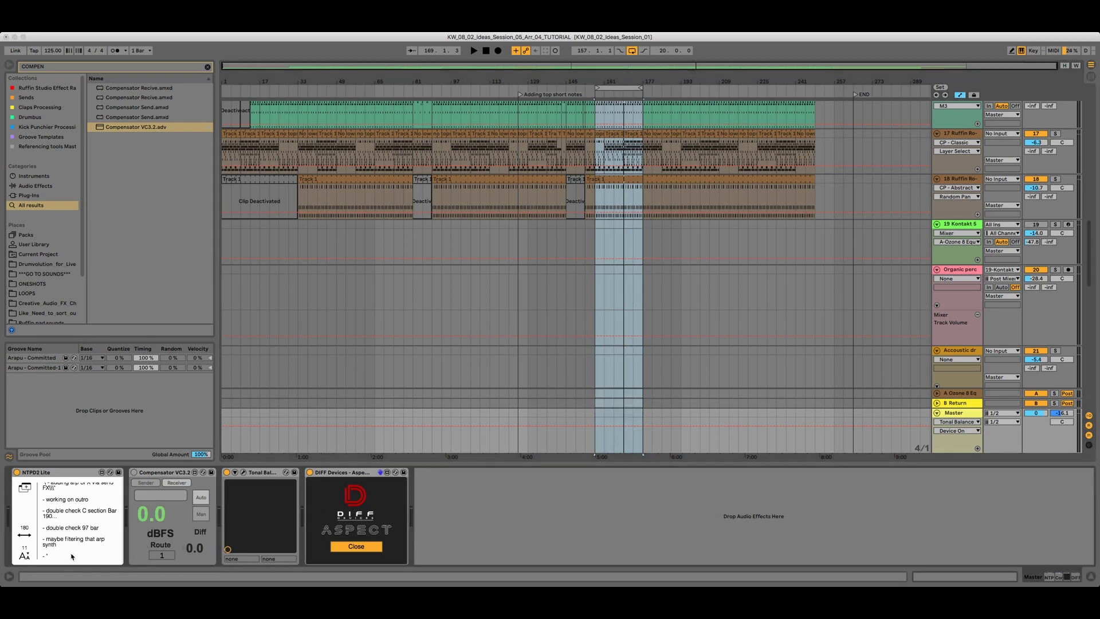
type("FIXING top-end double Kick lou")
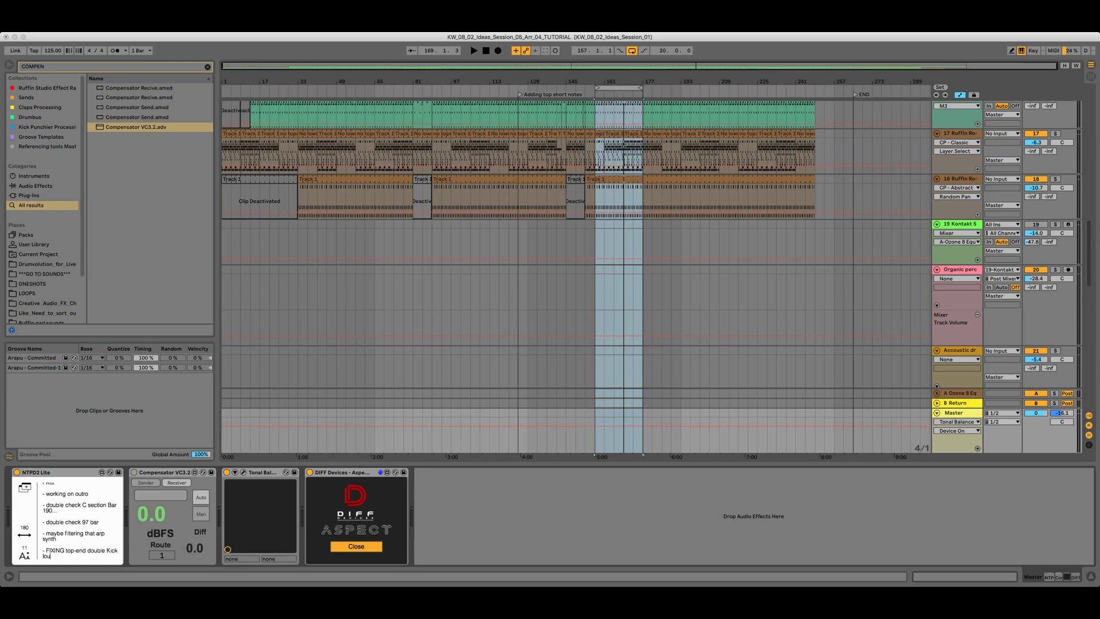
type("dness turning down, whatever...")
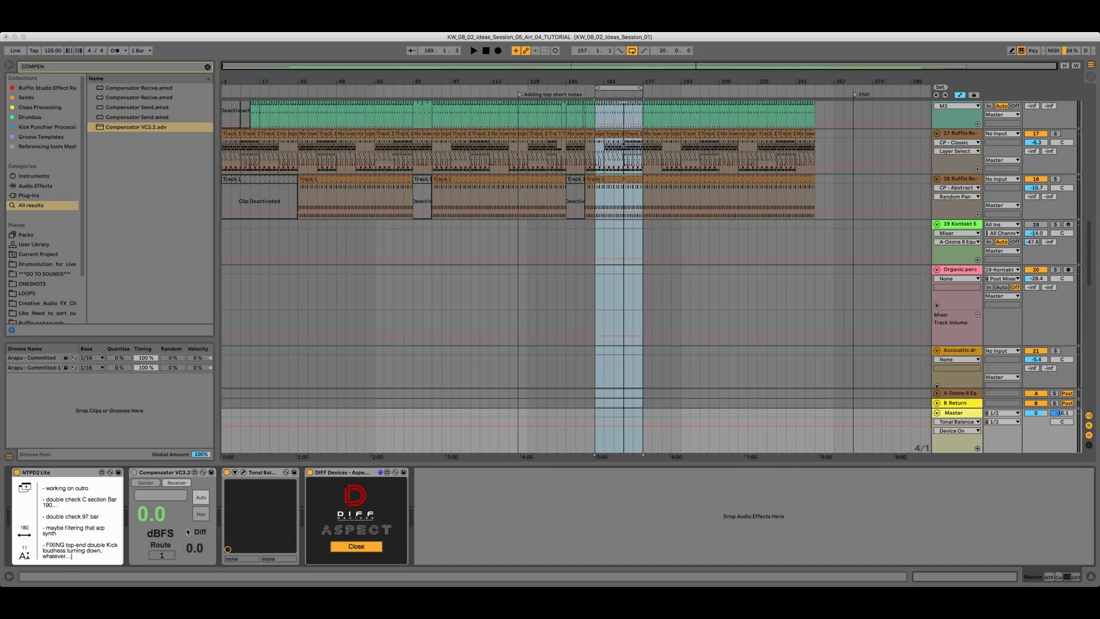
left_click(65, 481)
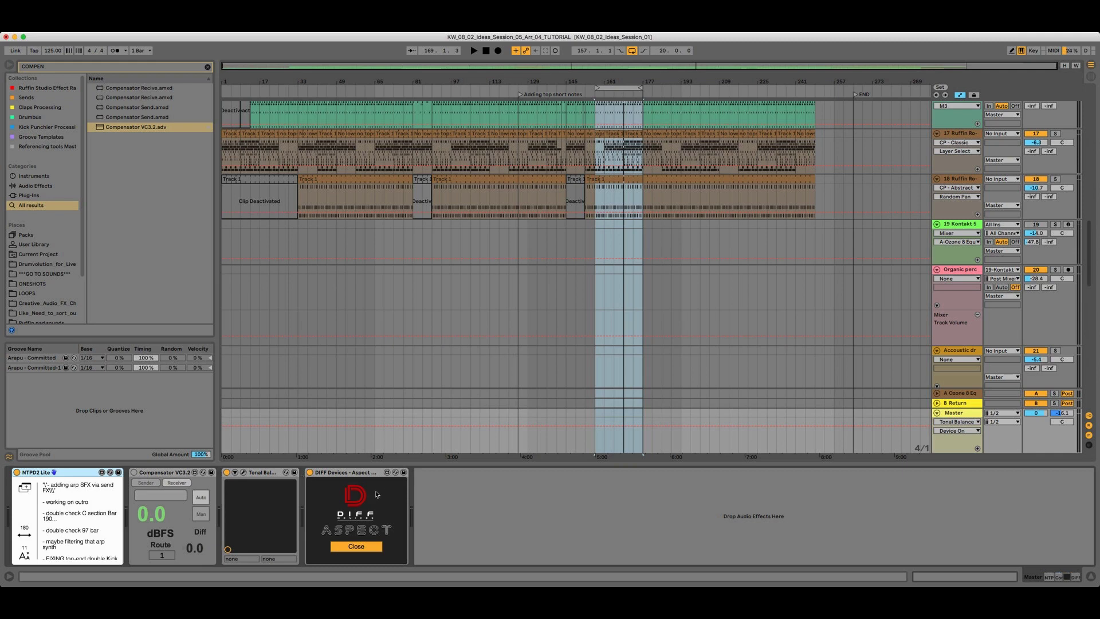
Step: Select the A Ozone 8 Eq return track and scroll down the track list toward 33 MIDI
left_click(550, 522)
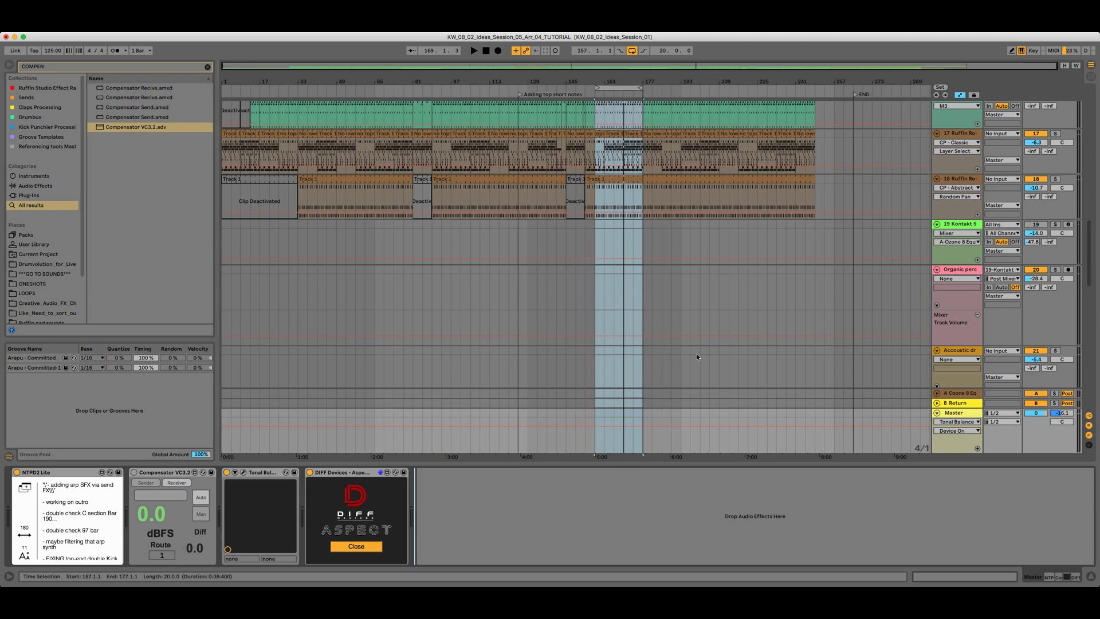
scroll(697, 358, "down", 1)
scroll(698, 357, "up", 15)
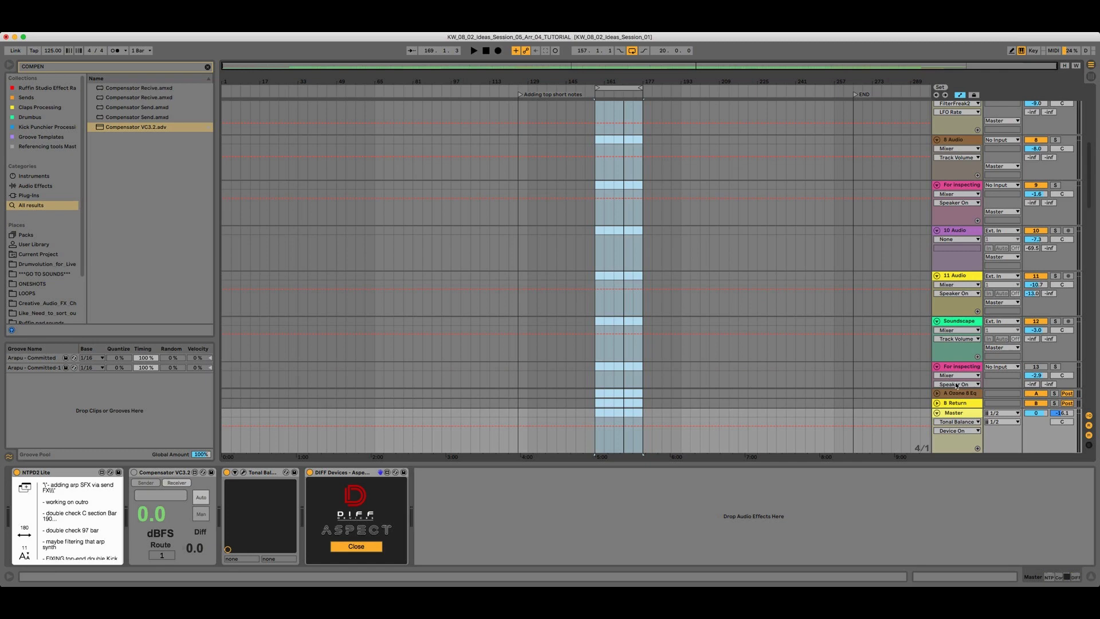
left_click(956, 393)
scroll(956, 364, "down", 12)
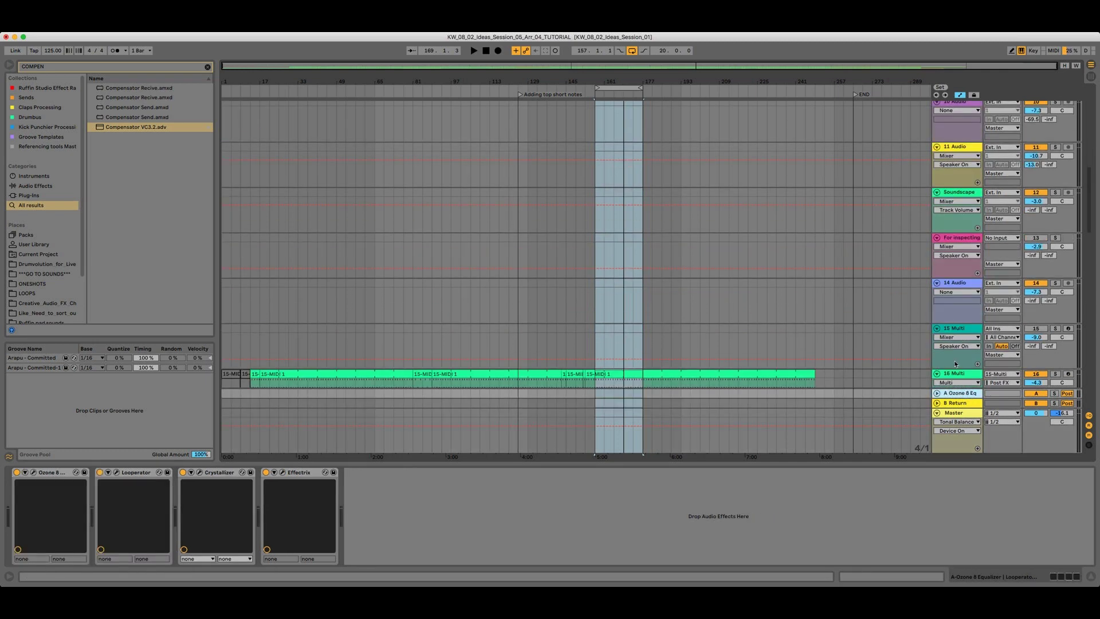
scroll(956, 364, "down", 20)
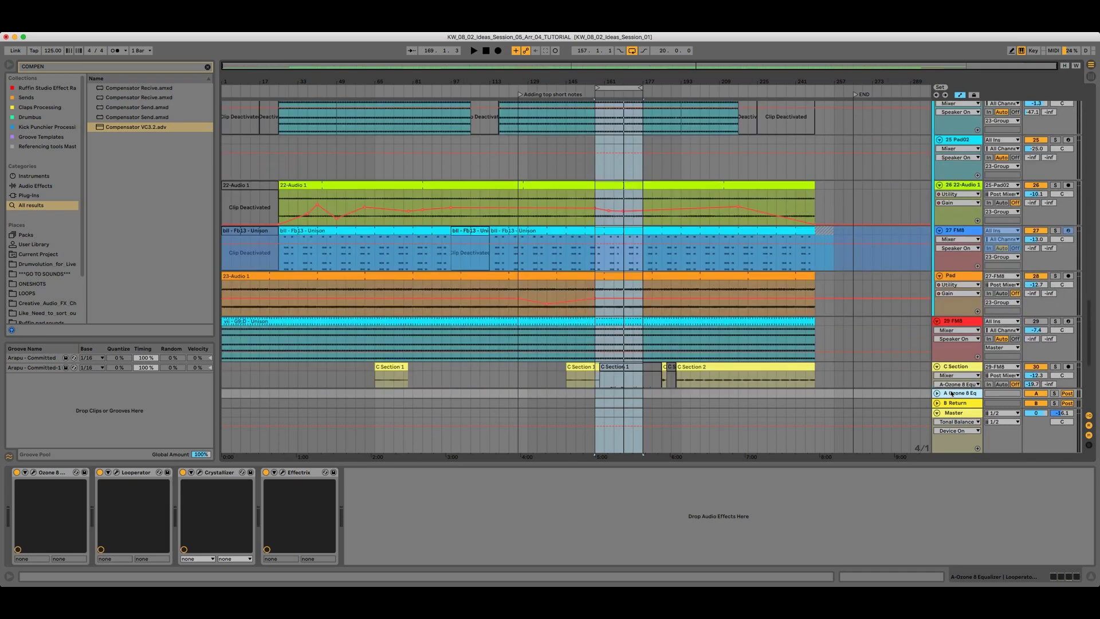
scroll(951, 394, "down", 6)
Step: Inspect the SPECTR plugin window on 33 MIDI, close it, and return to the Master chain
left_click(958, 324)
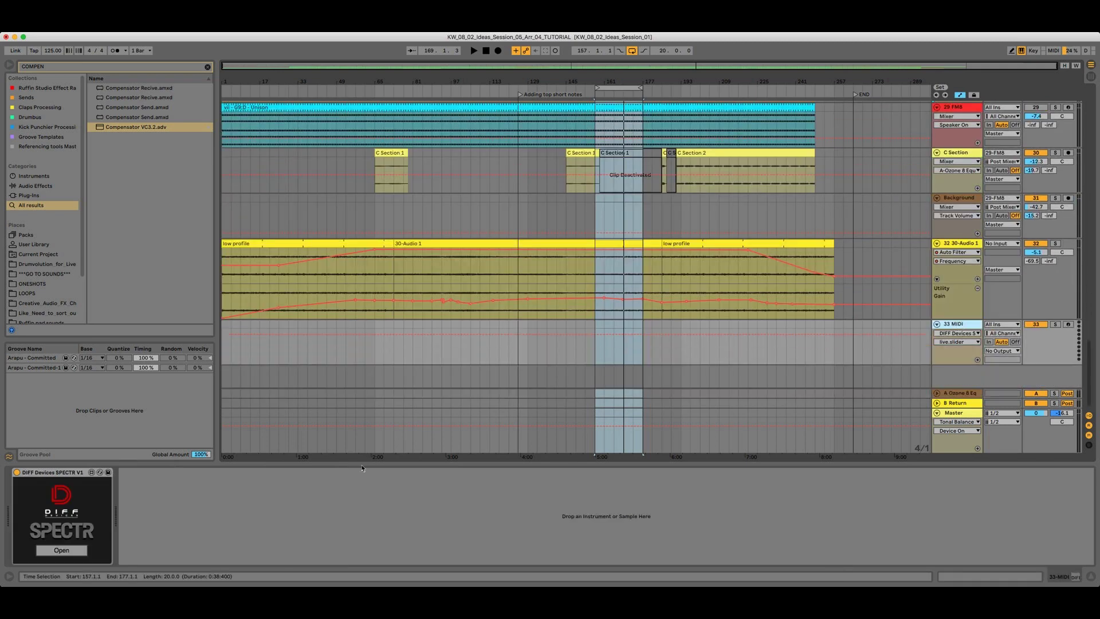
left_click(80, 549)
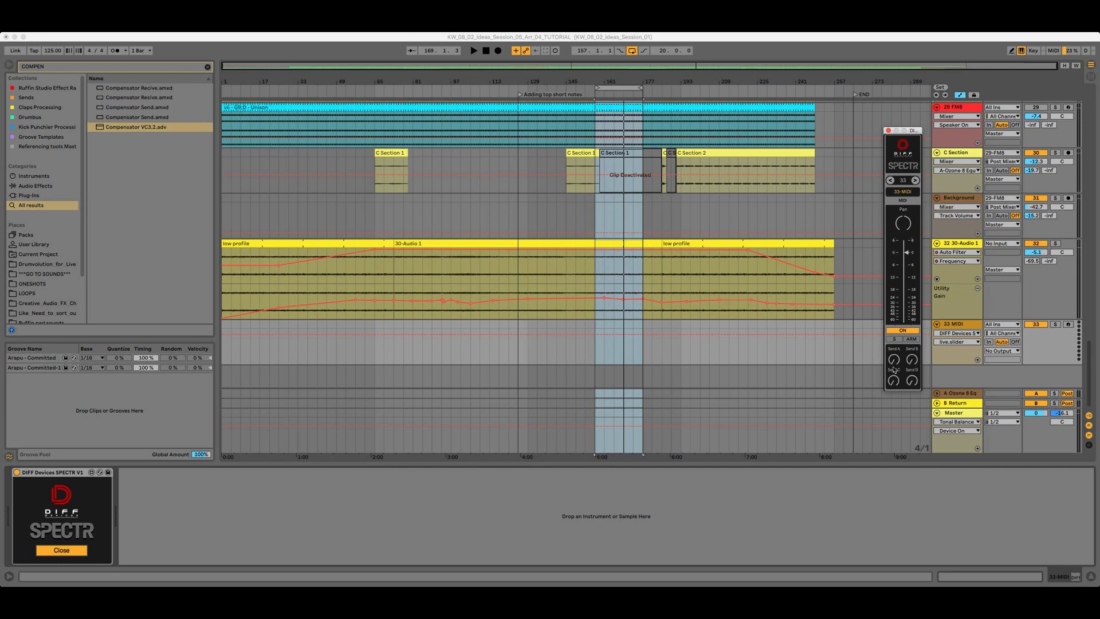
left_click(887, 131)
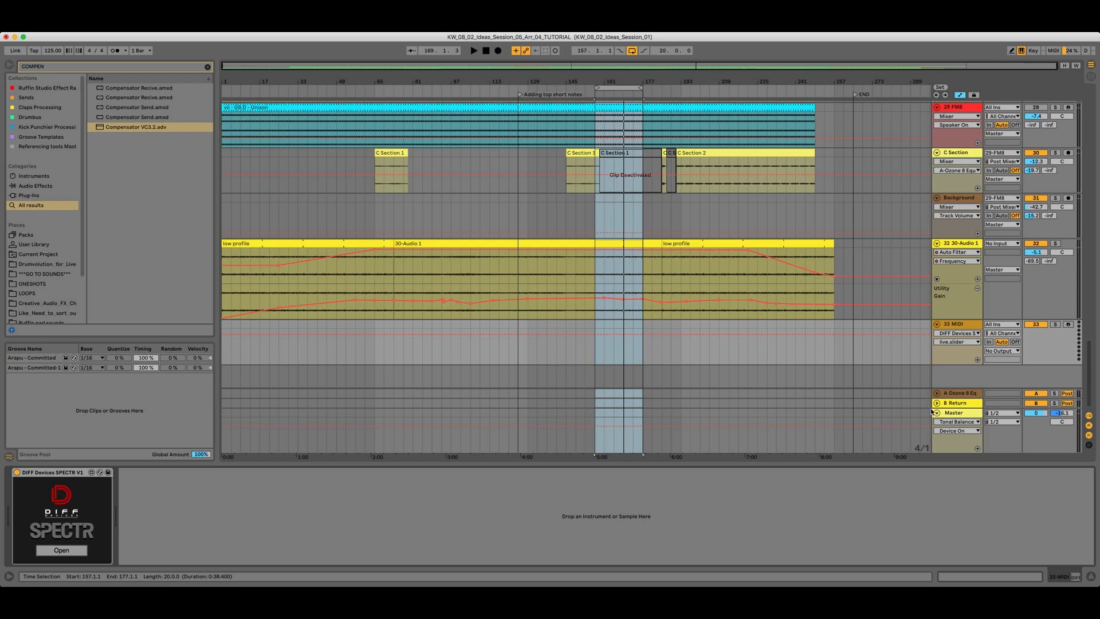
left_click(950, 413)
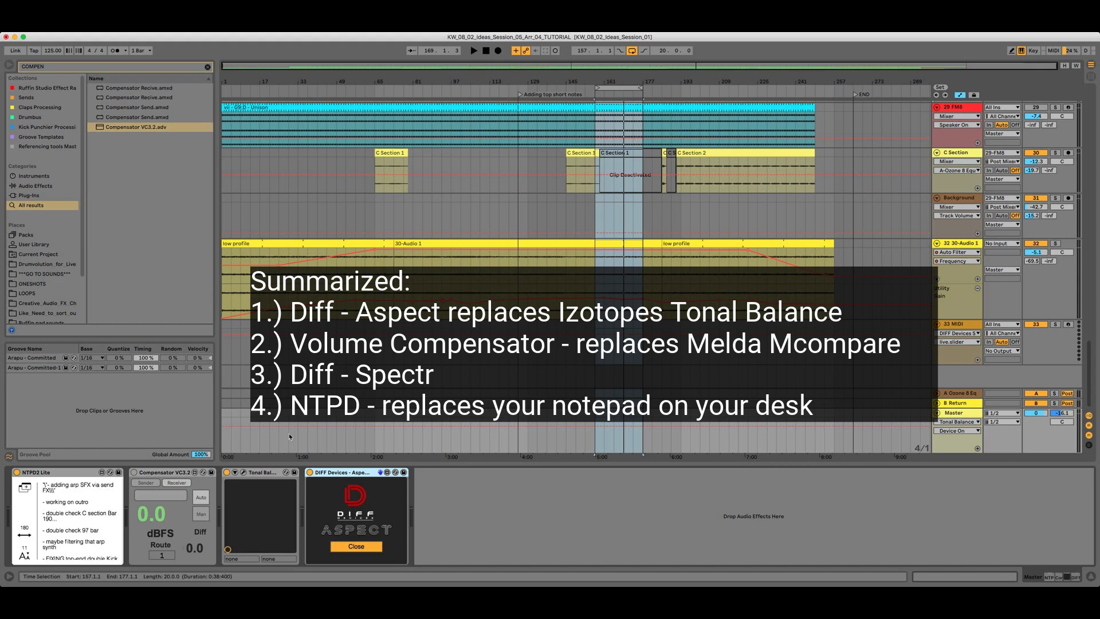
left_click(161, 473)
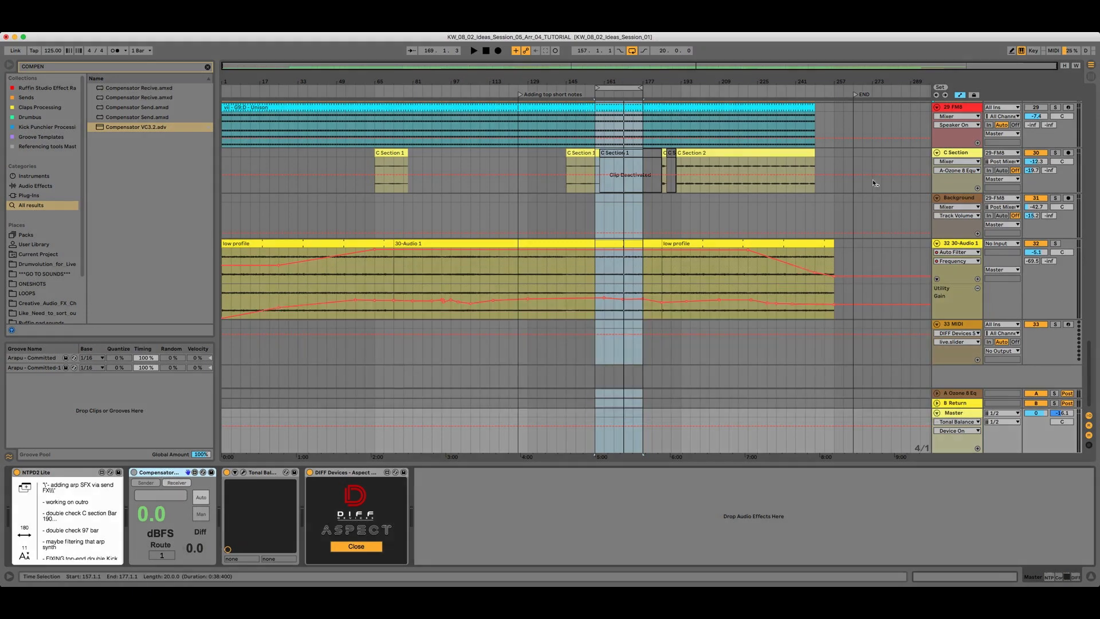
scroll(873, 184, "up", 15)
scroll(873, 184, "up", 5)
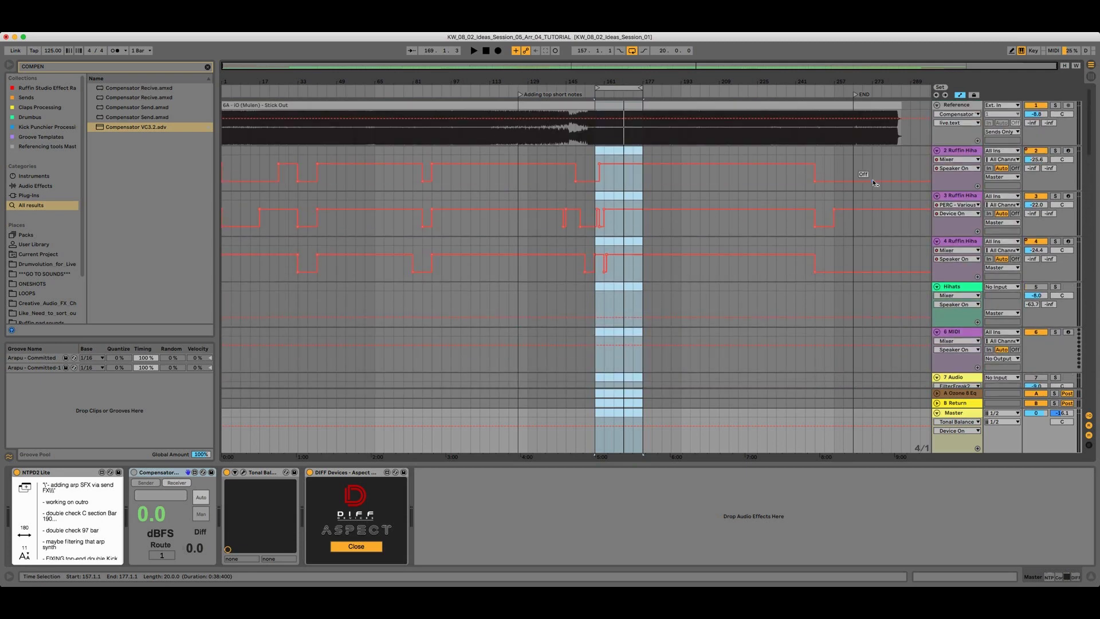
left_click(956, 107)
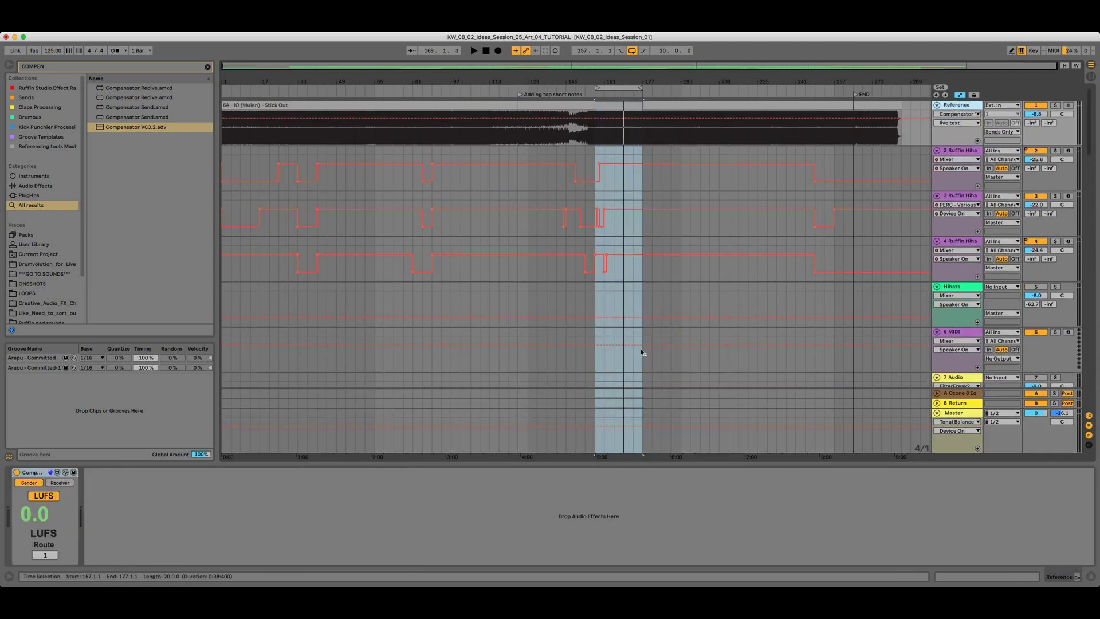
left_click(964, 414)
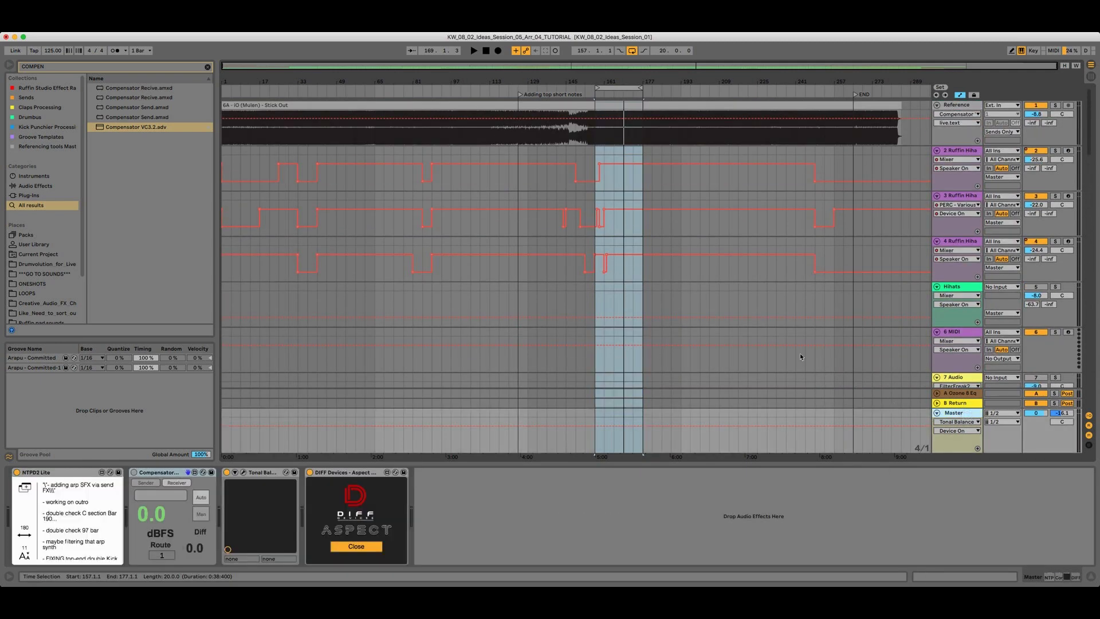